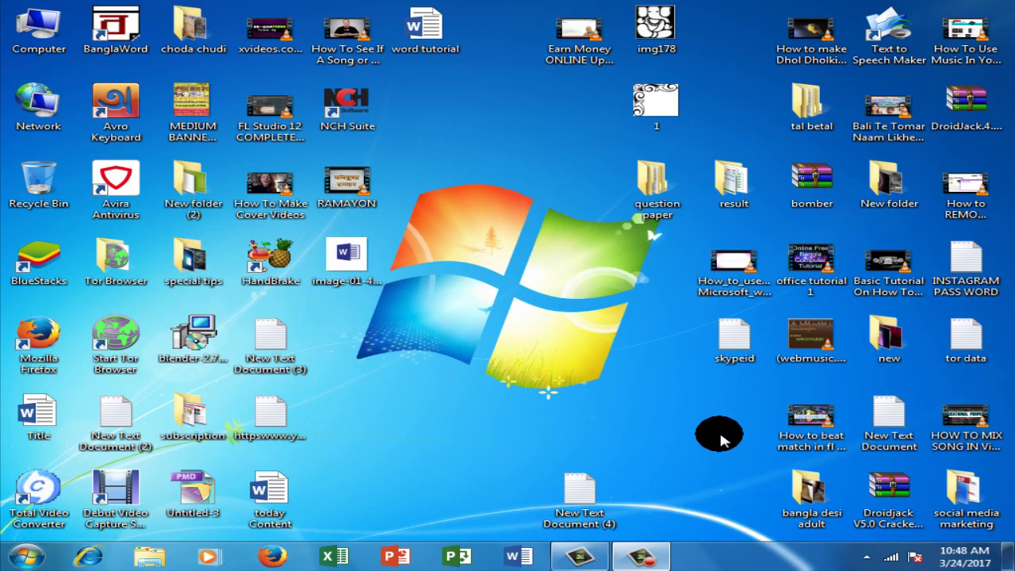
Step: Open the 'today Content' Word document from its desktop icon
{"action": "double_click", "coordinate": [292, 490]}
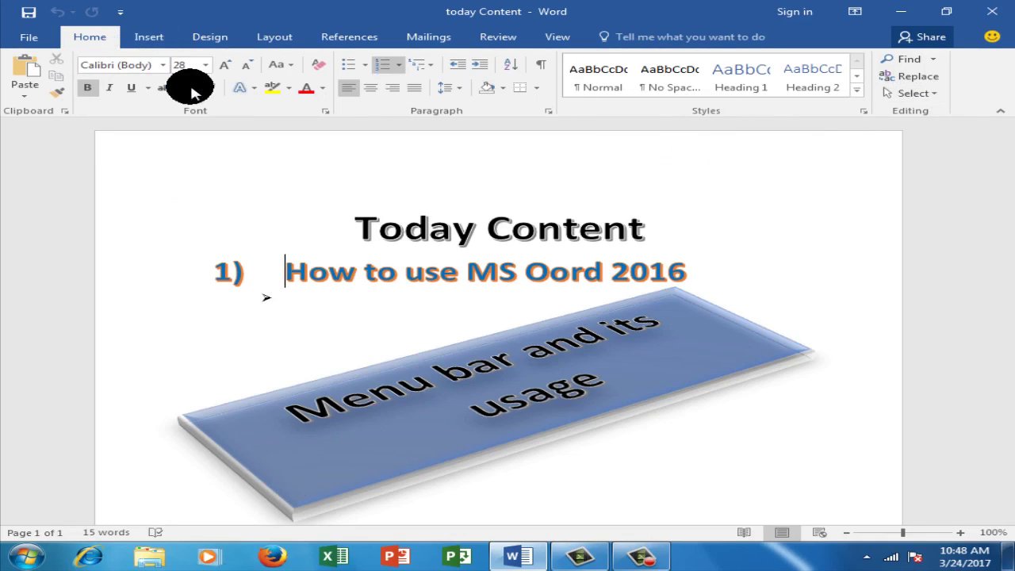
Step: Minimize the 'today Content' Word window to reveal the desktop
{"action": "left_click", "coordinate": [147, 43]}
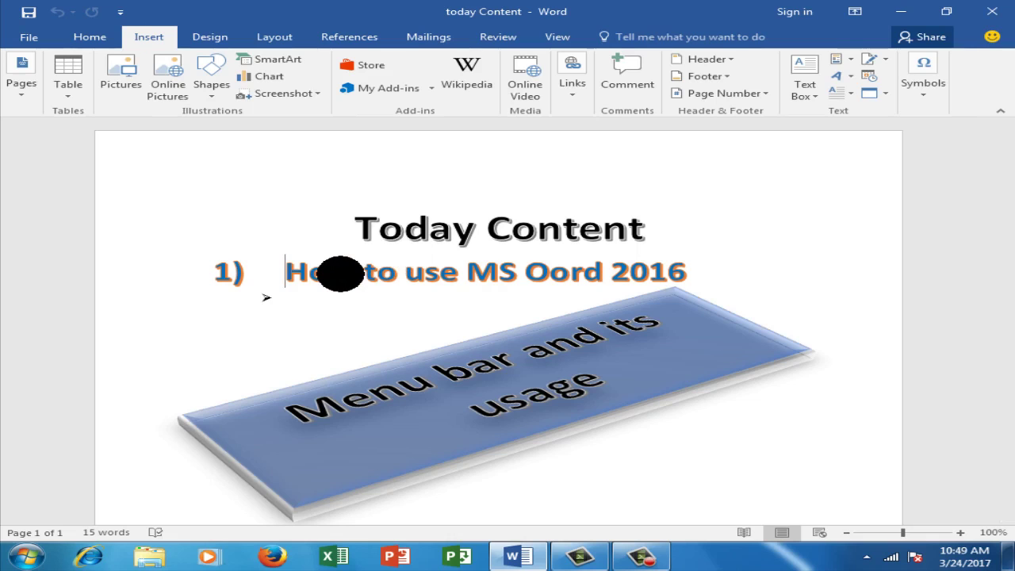
{"action": "left_click", "coordinate": [901, 13]}
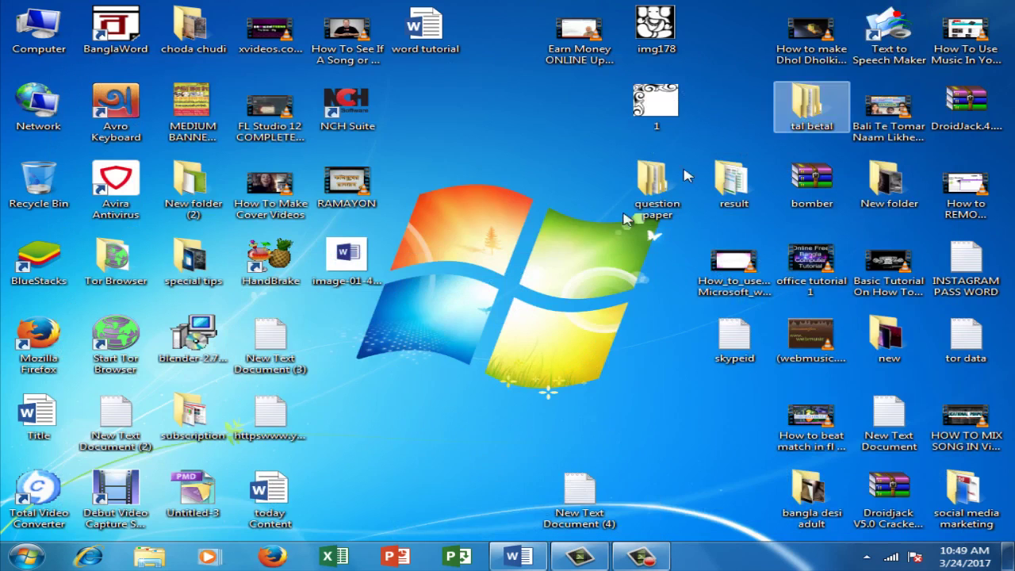
{"action": "left_click", "coordinate": [544, 270]}
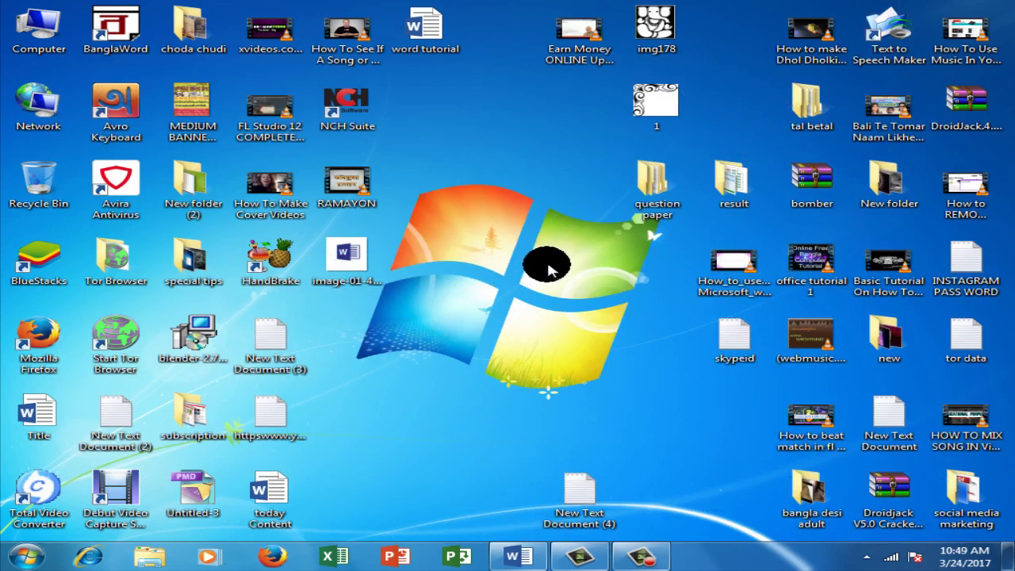
{"action": "left_click", "coordinate": [167, 111]}
{"action": "left_click", "coordinate": [167, 111]}
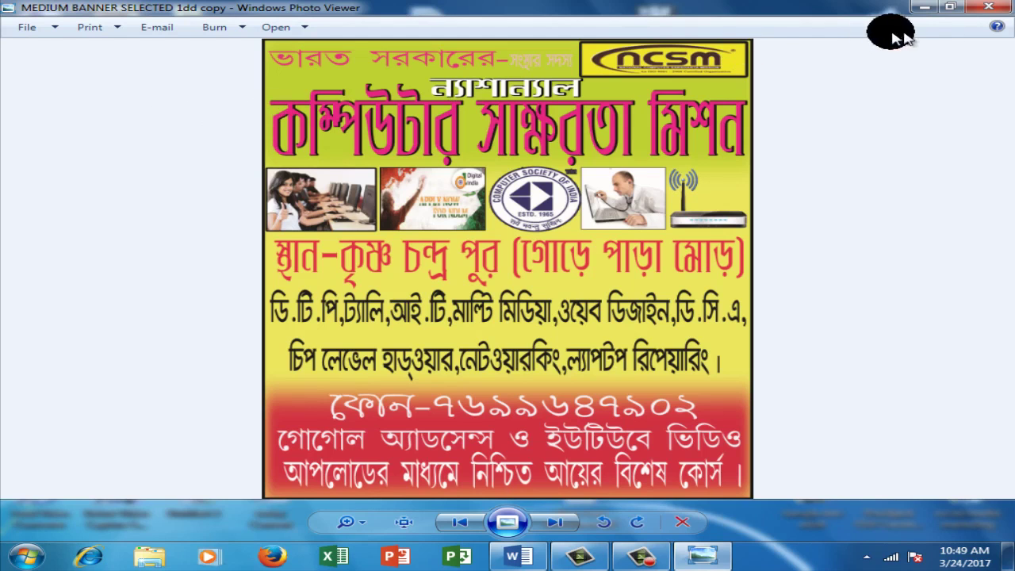
{"action": "left_click", "coordinate": [983, 11]}
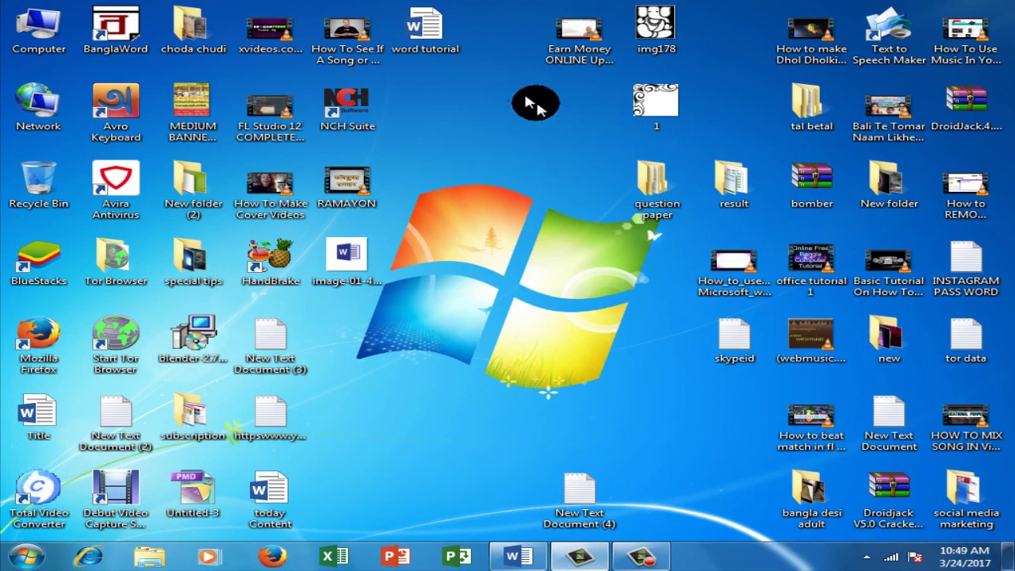
Step: Open the subscription folder, view the 'channel copy' image, then close it
{"action": "double_click", "coordinate": [213, 416]}
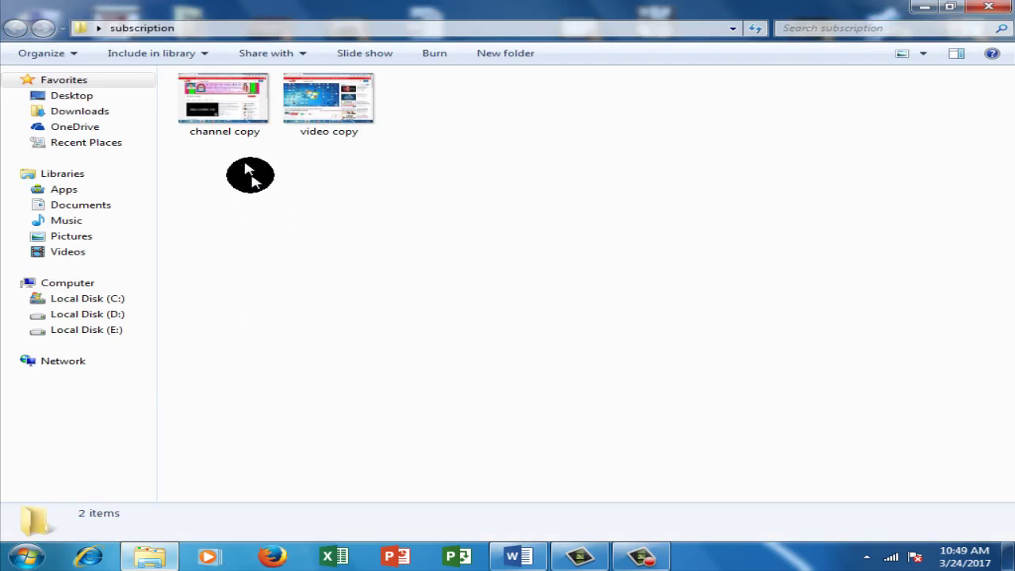
{"action": "double_click", "coordinate": [214, 135]}
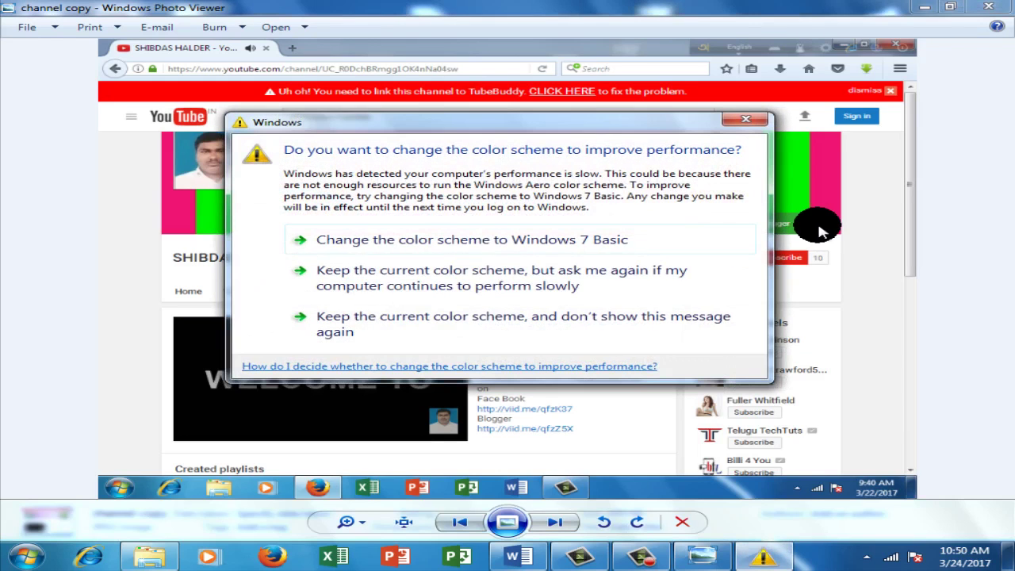
{"action": "left_click", "coordinate": [746, 119]}
{"action": "left_click", "coordinate": [812, 232]}
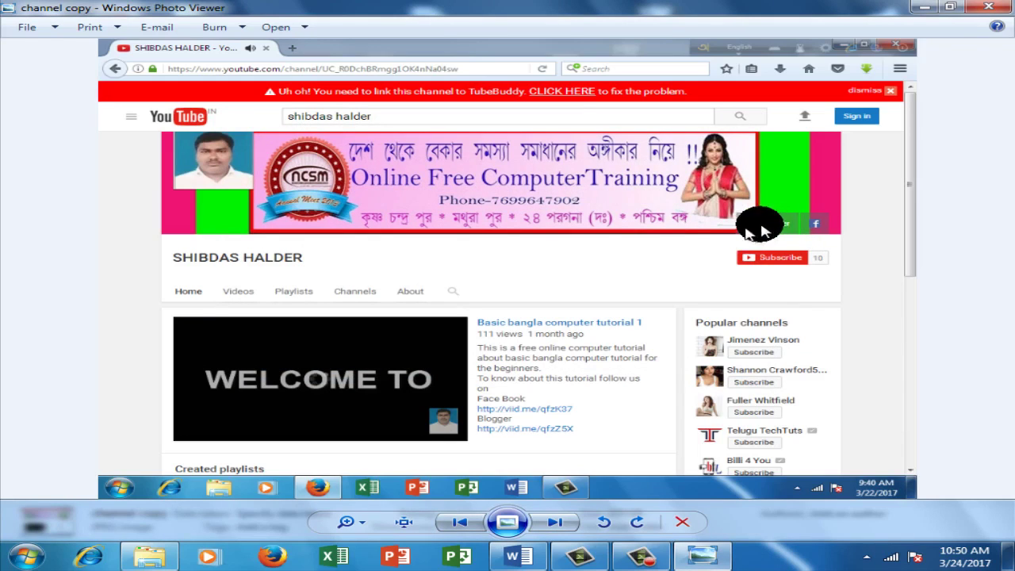
{"action": "left_click", "coordinate": [984, 14]}
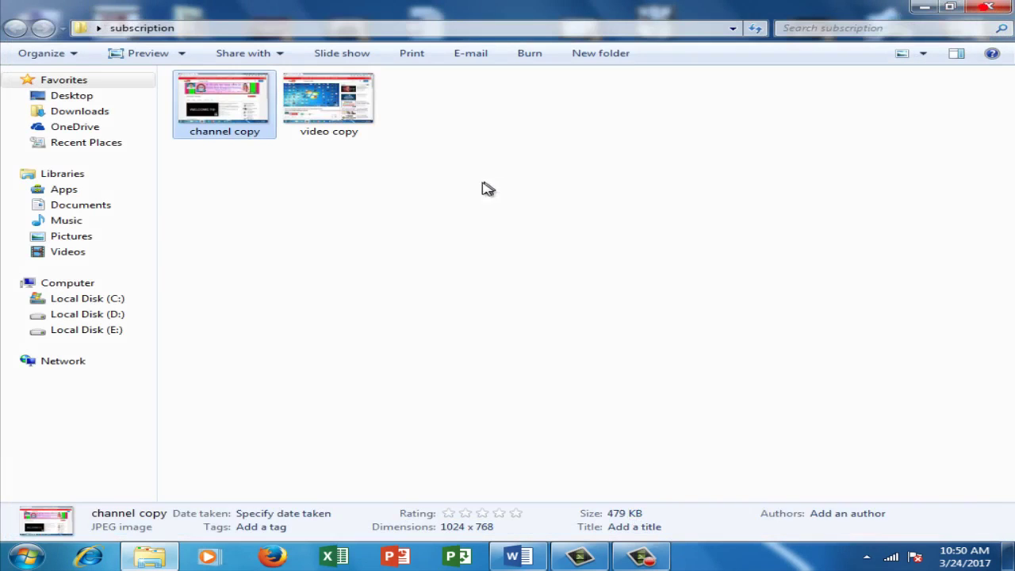
Step: View the 'video copy' image in Photo Viewer, then close it
{"action": "left_click", "coordinate": [337, 127]}
{"action": "double_click", "coordinate": [337, 129]}
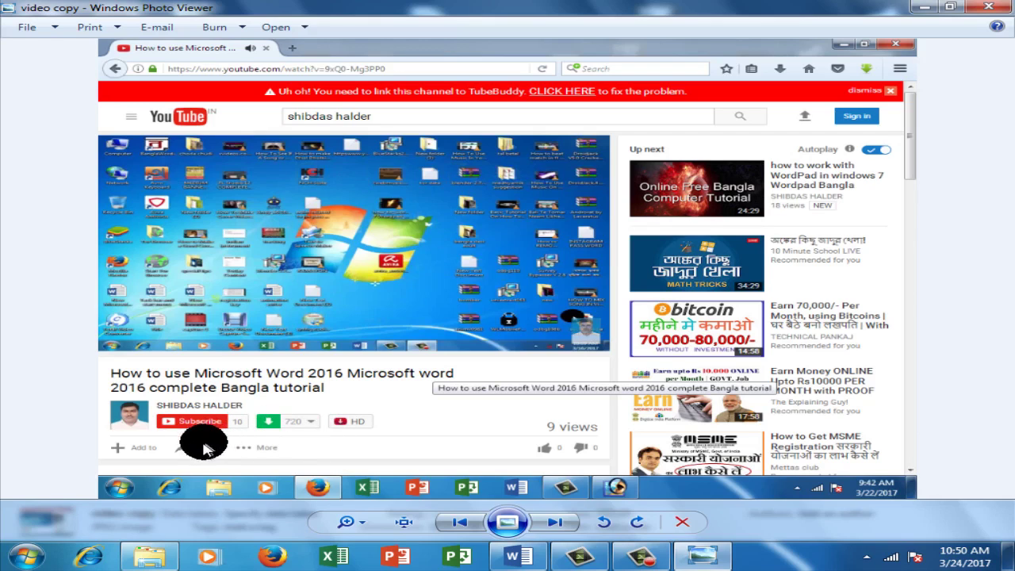
{"action": "left_click", "coordinate": [989, 7]}
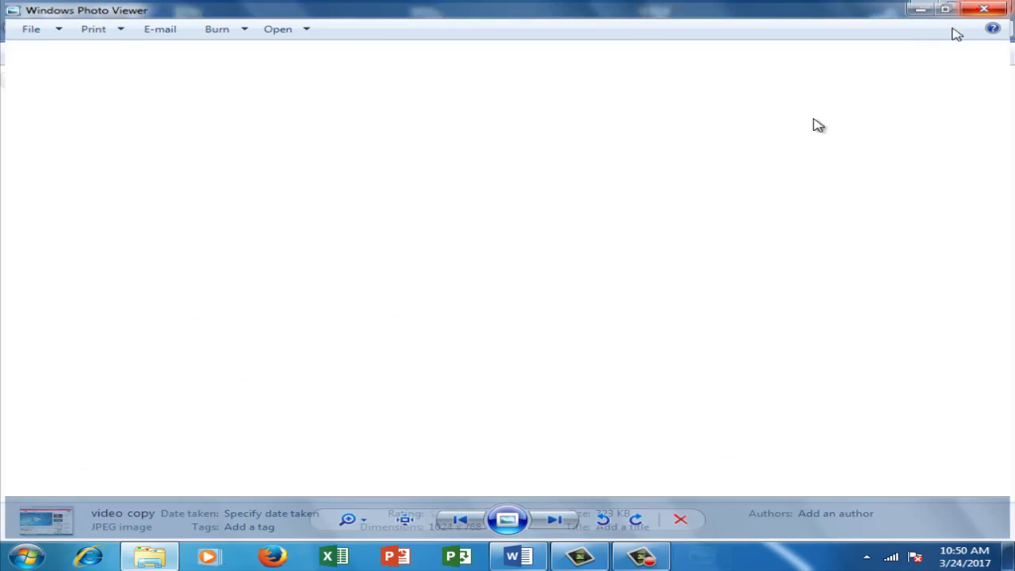
Step: Close the subscription folder, then restore and close the 'today Content' document
{"action": "left_click", "coordinate": [989, 7]}
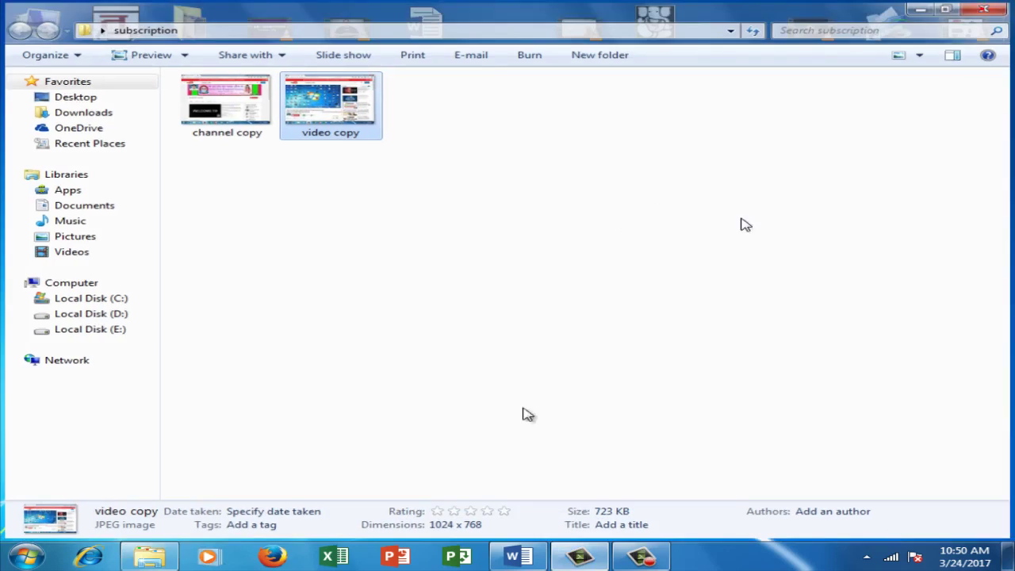
{"action": "left_click", "coordinate": [528, 560]}
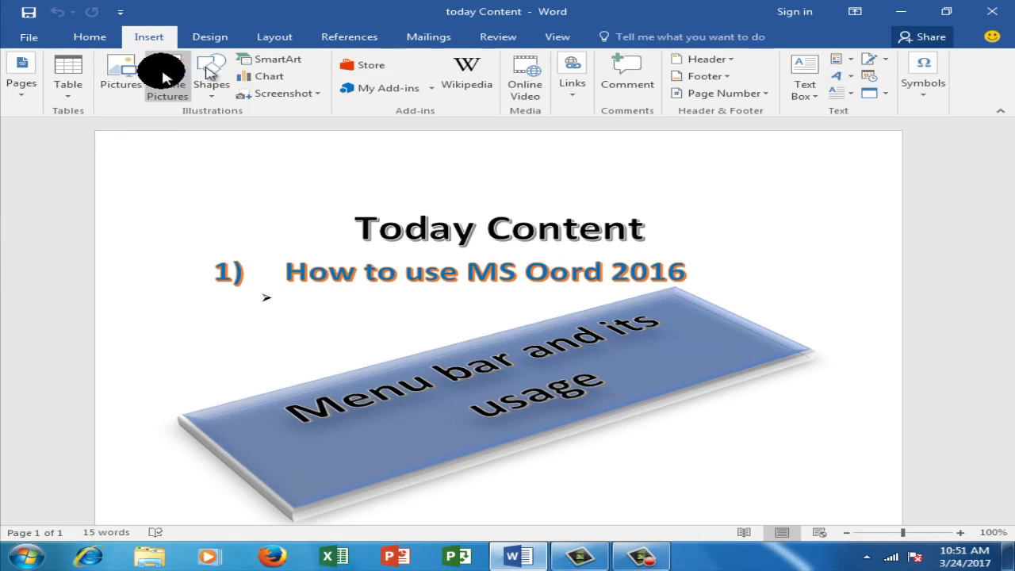
{"action": "left_click", "coordinate": [984, 17]}
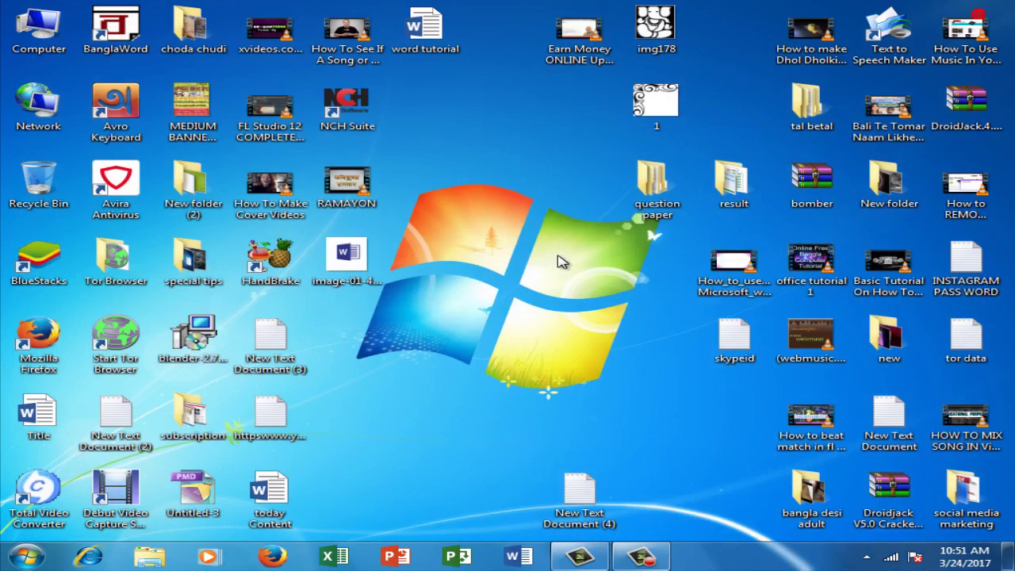
Step: Relaunch Word and create a new blank document, Document1
{"action": "left_click", "coordinate": [524, 555]}
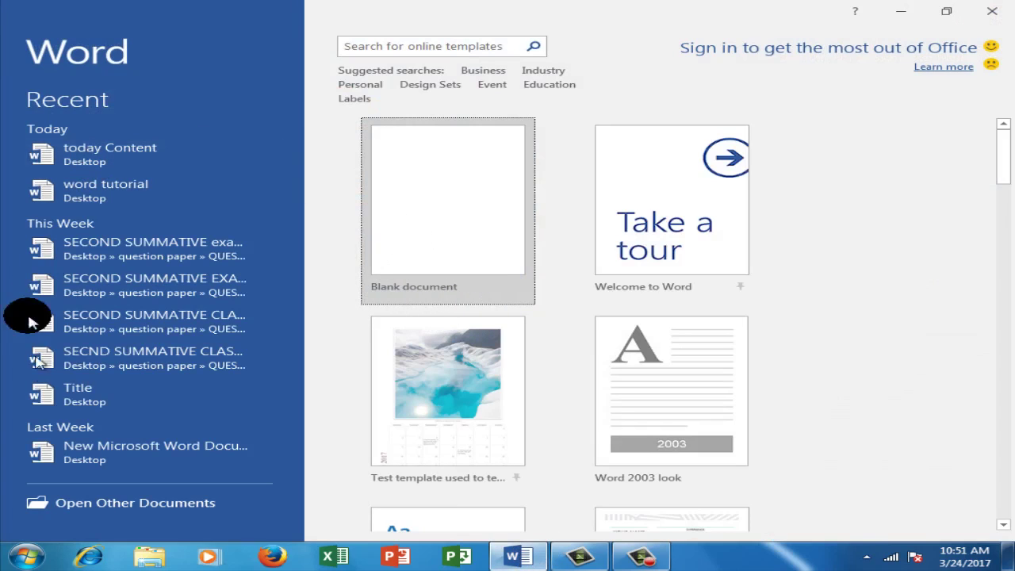
{"action": "left_click", "coordinate": [381, 251]}
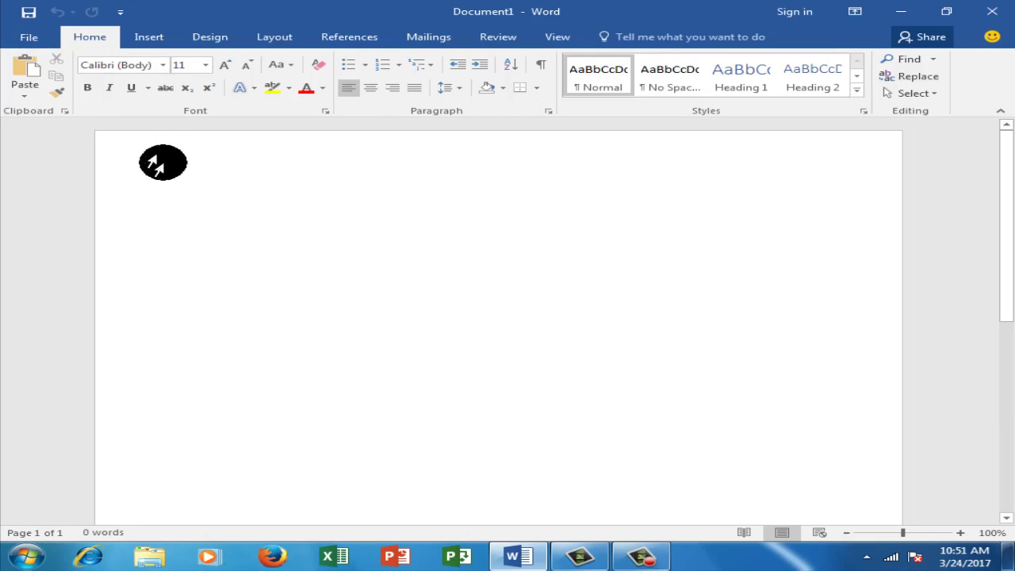
{"action": "left_click", "coordinate": [141, 40]}
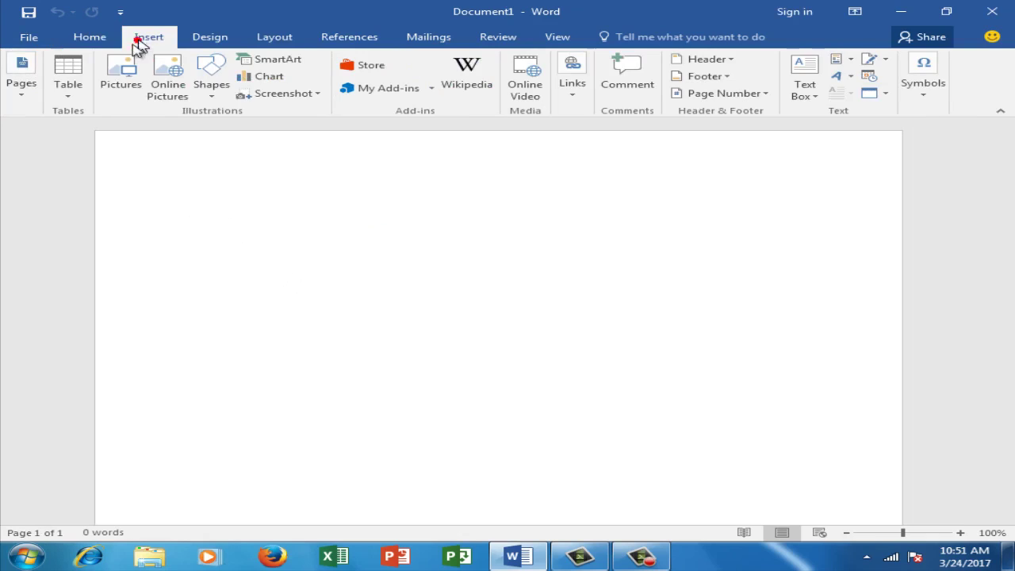
Step: Insert the built-in Filigree cover page from the Cover Page gallery
{"action": "left_click", "coordinate": [20, 96]}
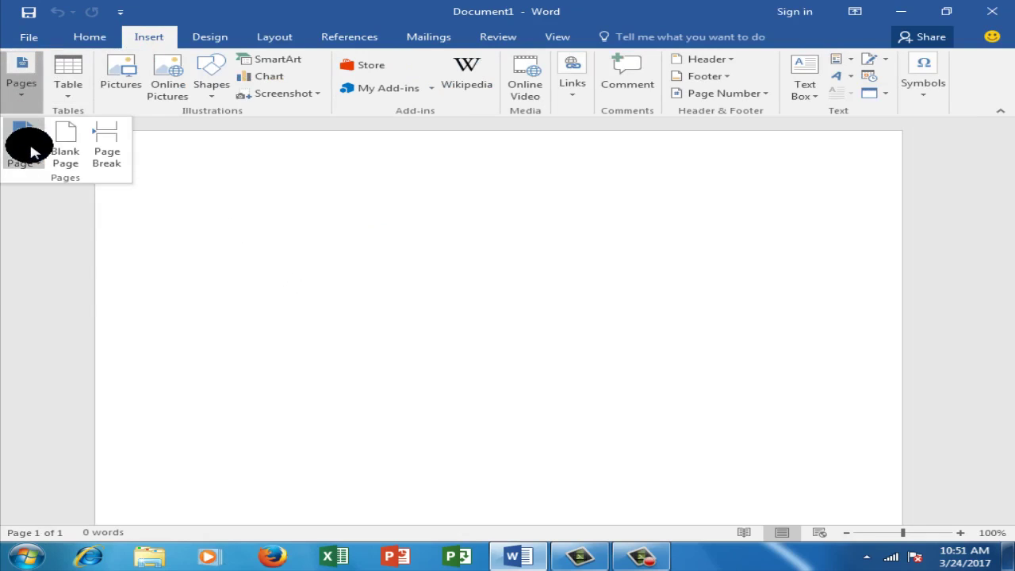
{"action": "left_click", "coordinate": [30, 146]}
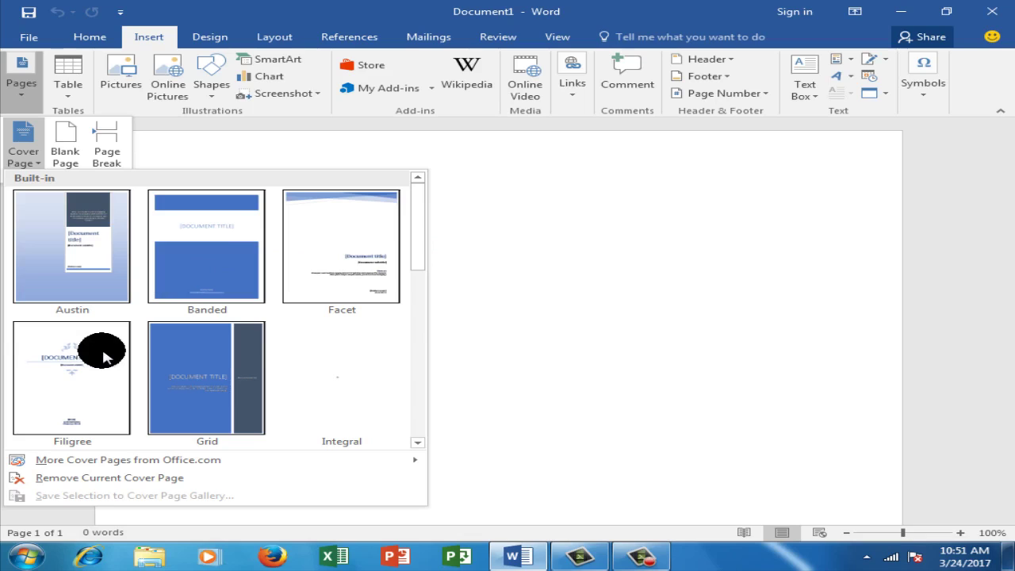
{"action": "scroll", "coordinate": [103, 357], "scroll_direction": "down", "scroll_amount": 1}
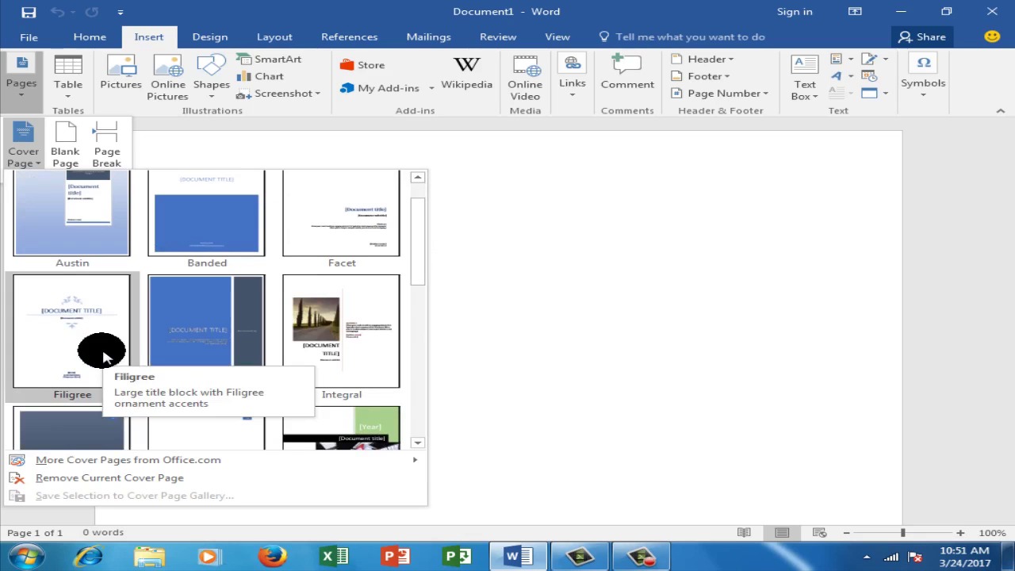
{"action": "left_click", "coordinate": [103, 357]}
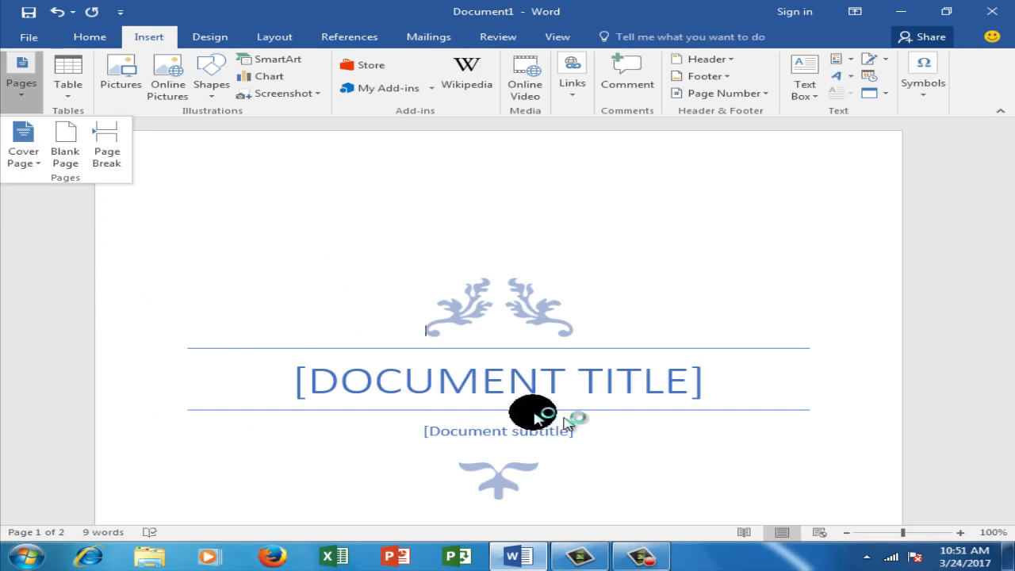
Step: Replace the cover title placeholder with 'LIFE SCIENCE HELP BOOK', keeping the current colour scheme
{"action": "left_click", "coordinate": [310, 378]}
{"action": "left_click_drag", "start_coordinate": [310, 378], "coordinate": [703, 390]}
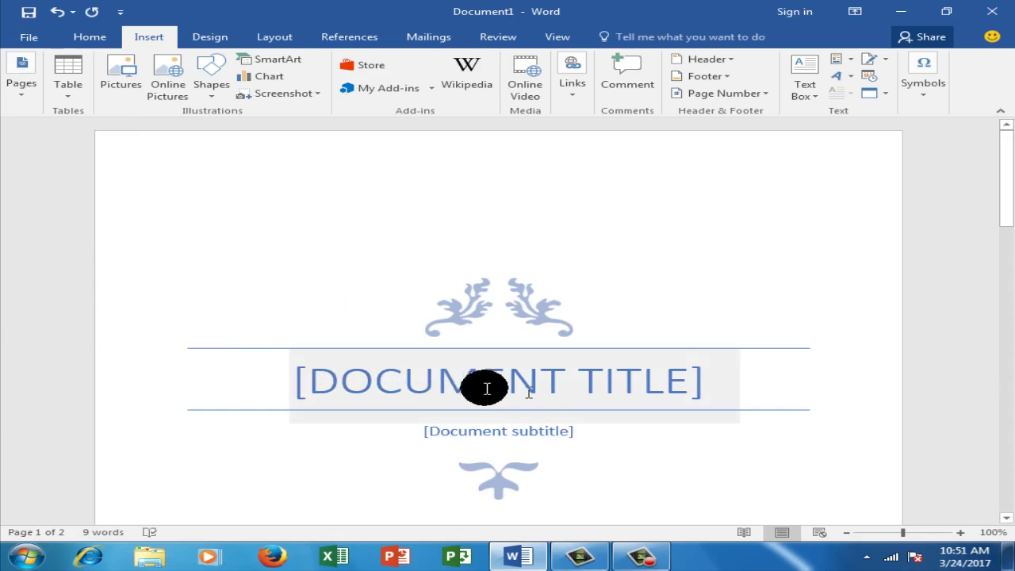
{"action": "left_click", "coordinate": [671, 395]}
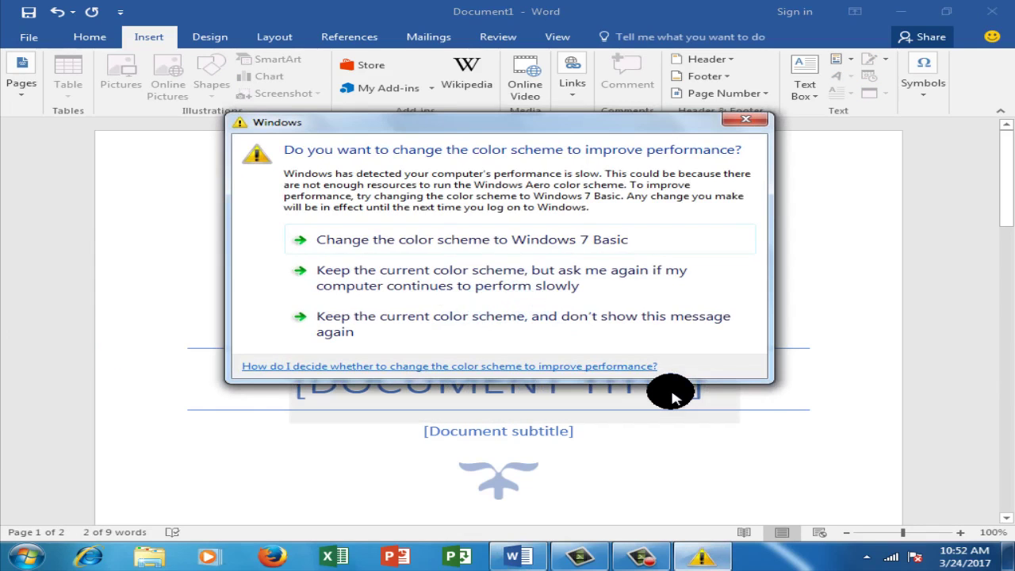
{"action": "left_click", "coordinate": [394, 325]}
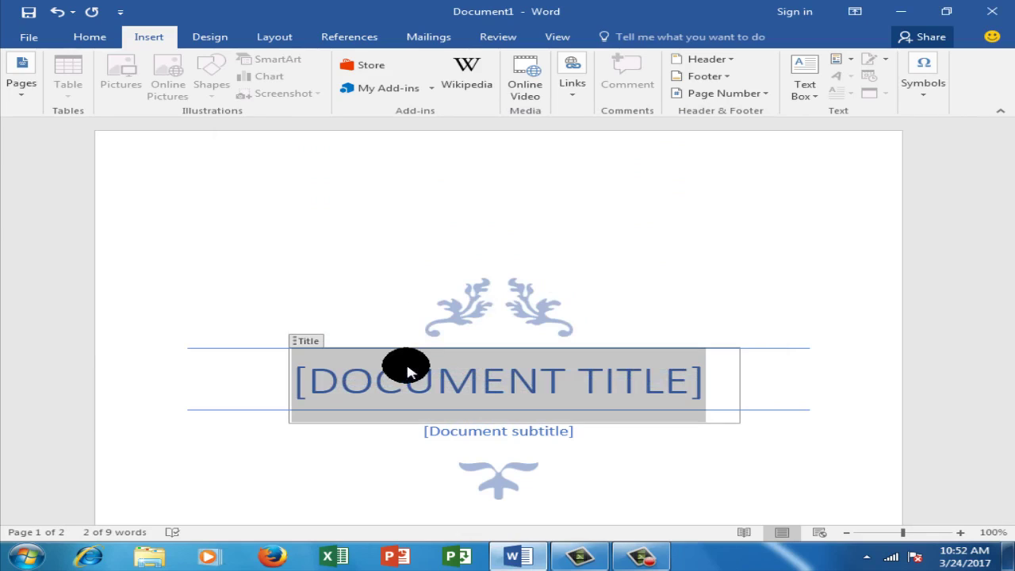
{"action": "type", "text": "LI"}
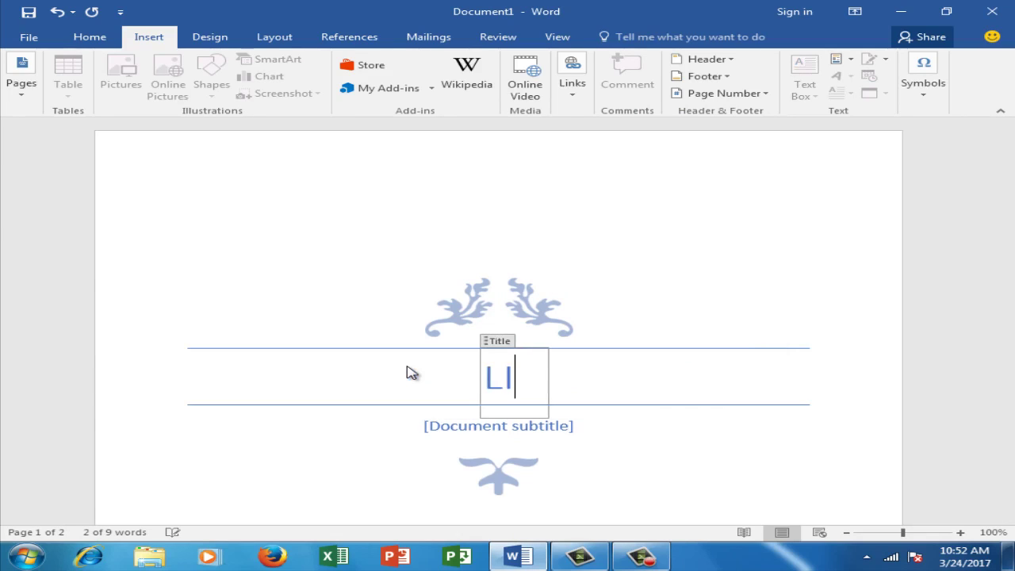
{"action": "type", "text": "FE"}
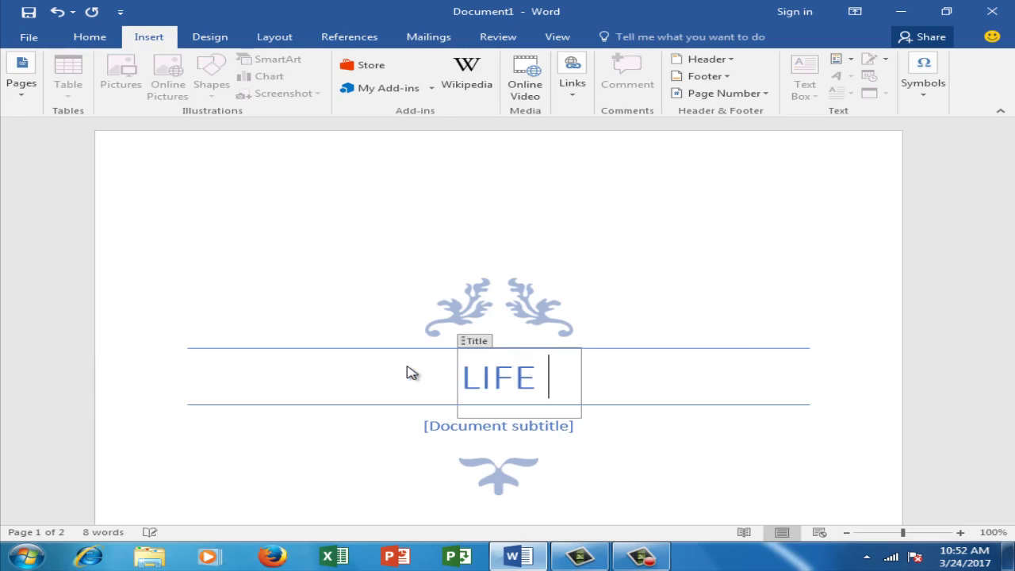
{"action": "type", "text": " SC"}
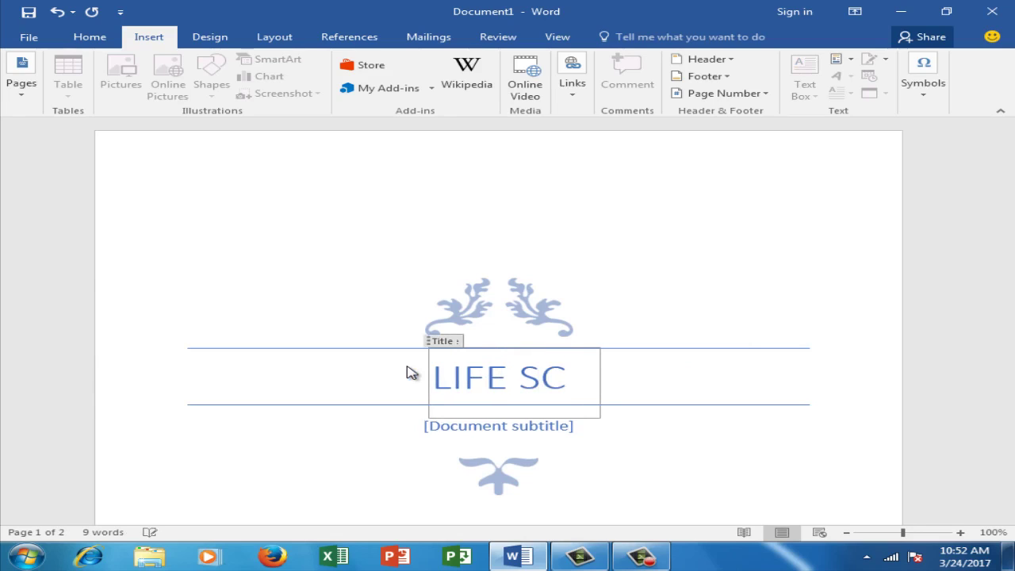
{"action": "type", "text": "IENCE "}
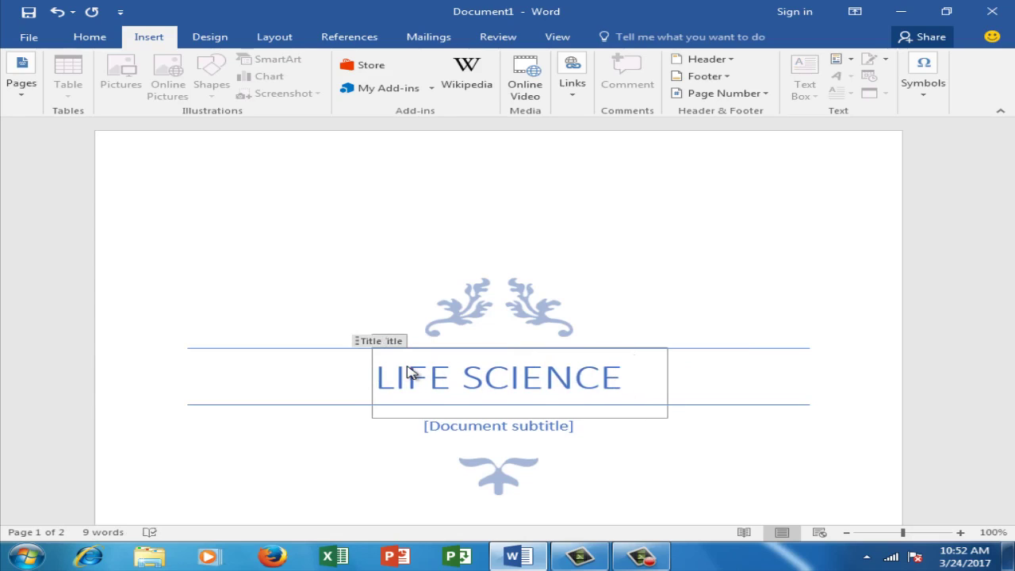
{"action": "type", "text": "HELP "}
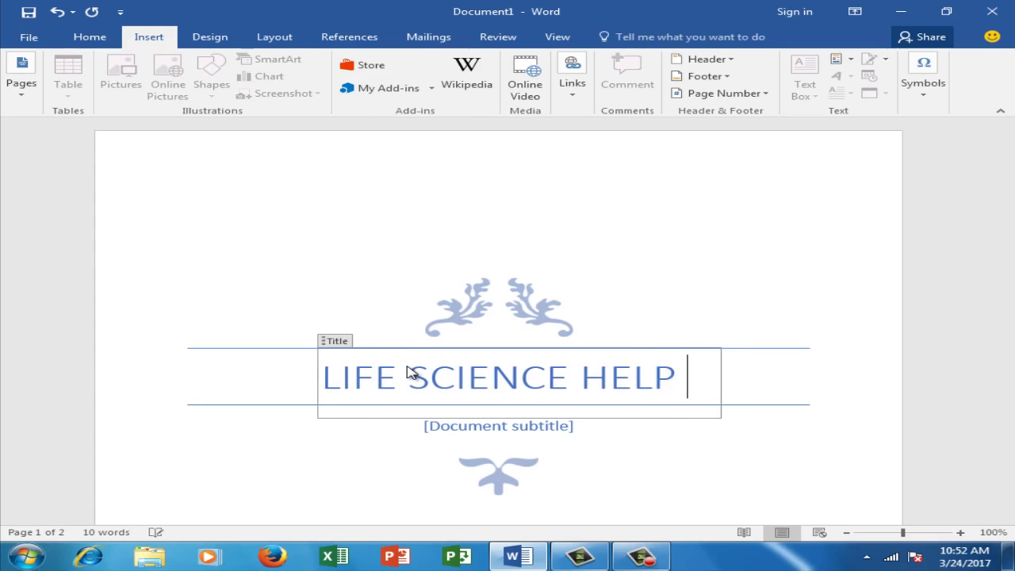
{"action": "type", "text": "BOOK"}
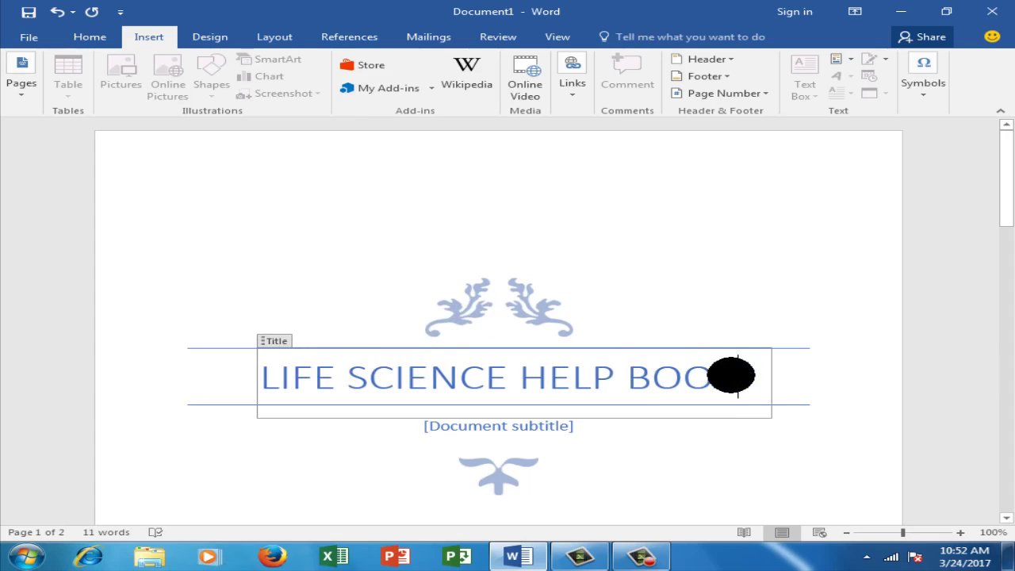
{"action": "left_click_drag", "start_coordinate": [737, 376], "coordinate": [262, 378]}
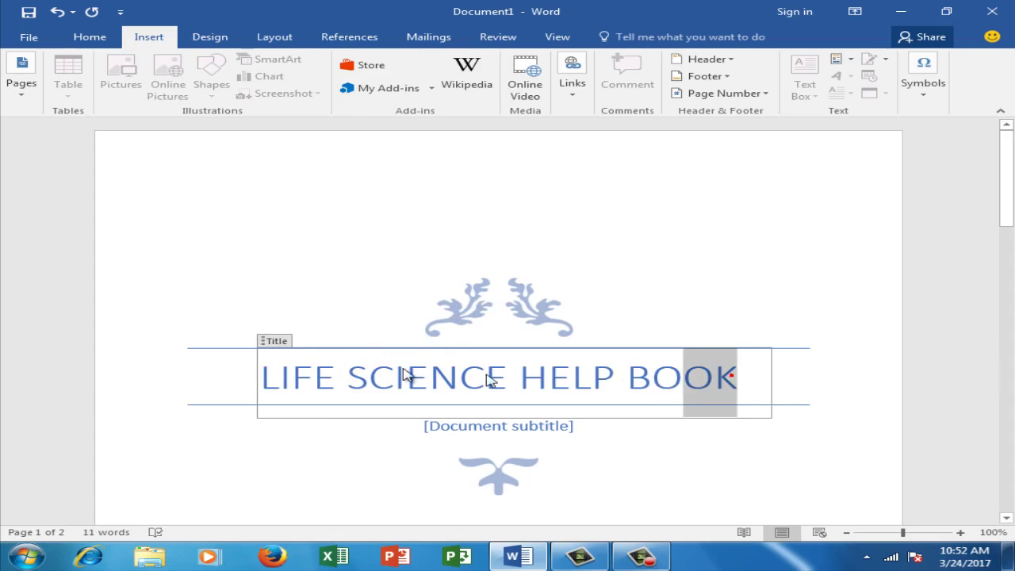
Step: Apply the dark outlined, shadowed text effect (third row, first) to the cover title
{"action": "left_click", "coordinate": [79, 39]}
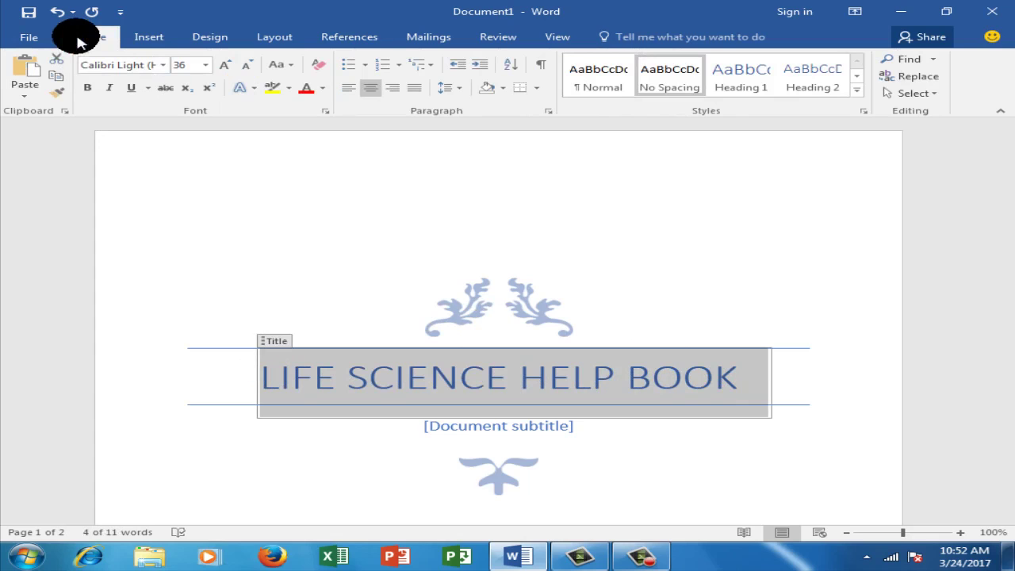
{"action": "left_click", "coordinate": [255, 87]}
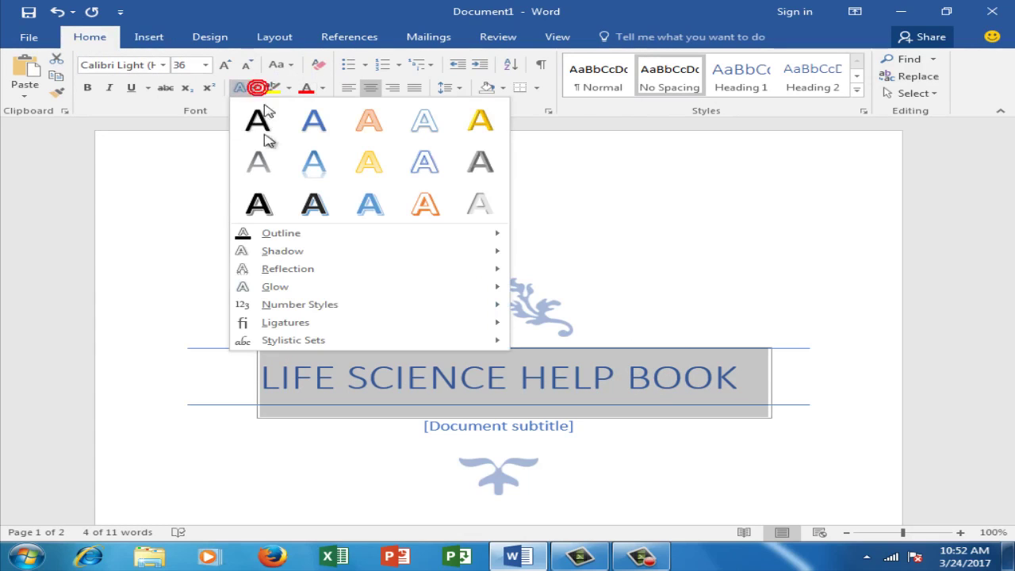
{"action": "left_click", "coordinate": [251, 210]}
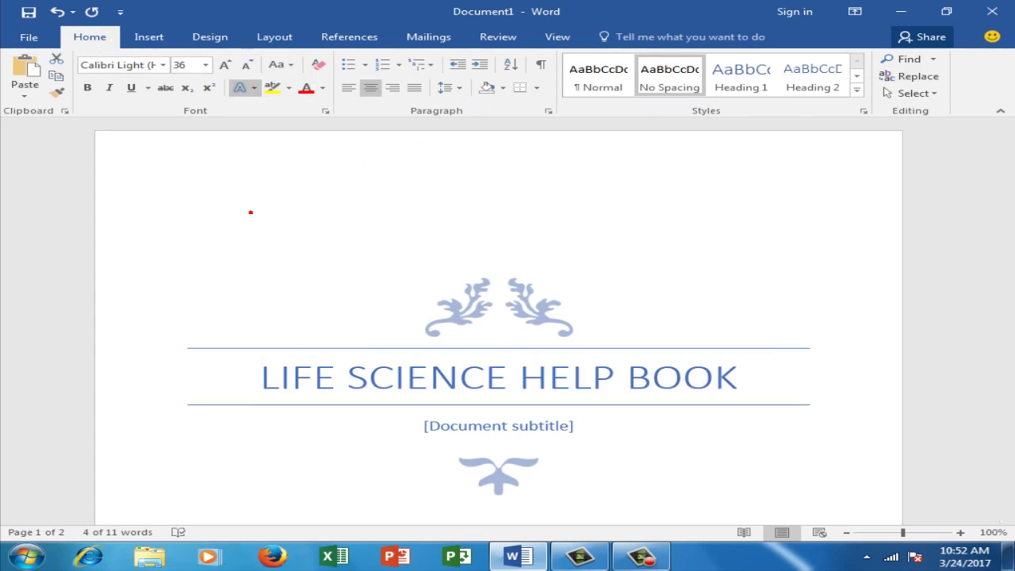
{"action": "left_click", "coordinate": [831, 389]}
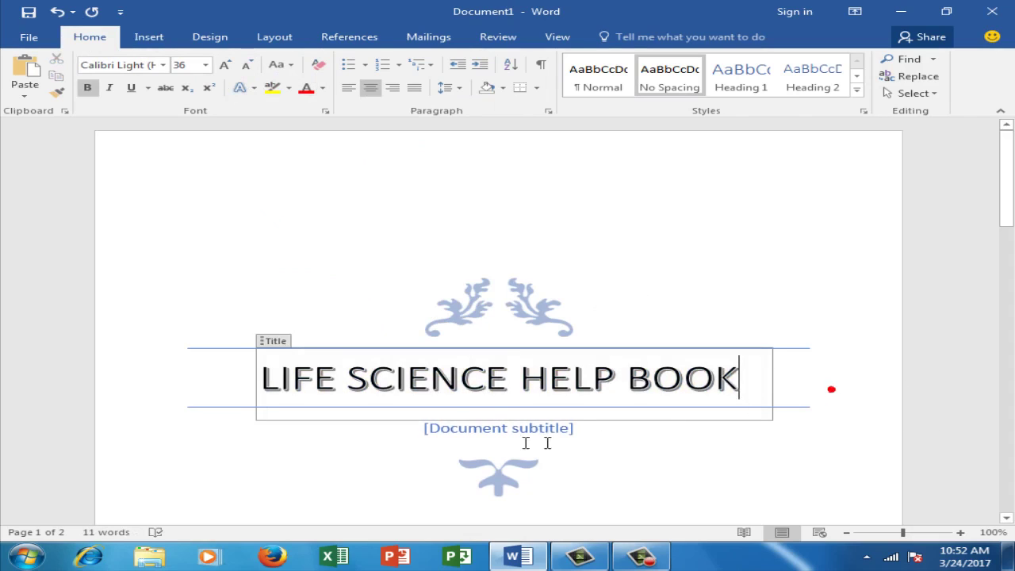
{"action": "left_click", "coordinate": [431, 428]}
{"action": "left_click", "coordinate": [513, 436]}
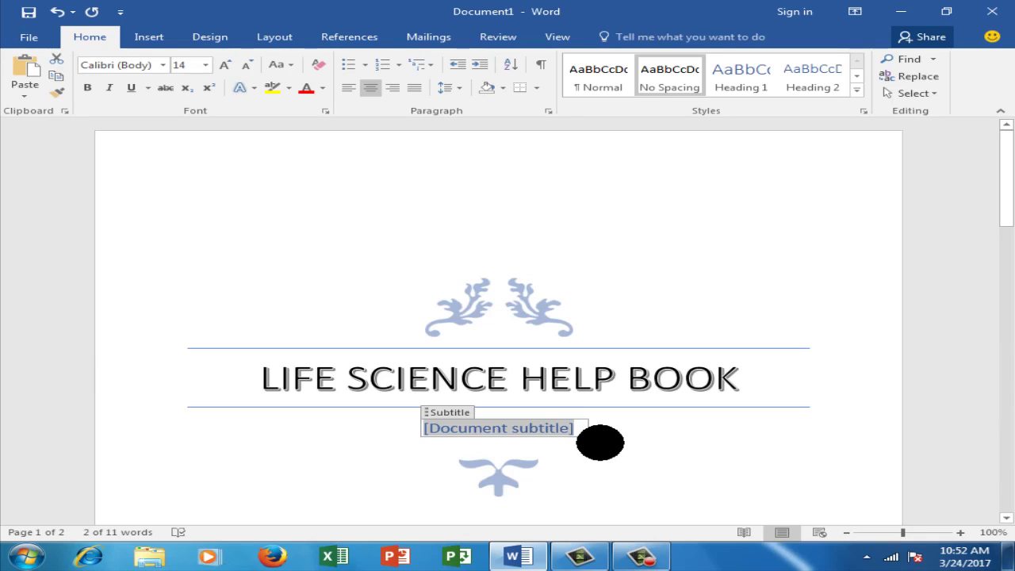
Step: Enter 'FOR CLASS 10' as the cover subtitle, then deselect
{"action": "type", "text": "FO"}
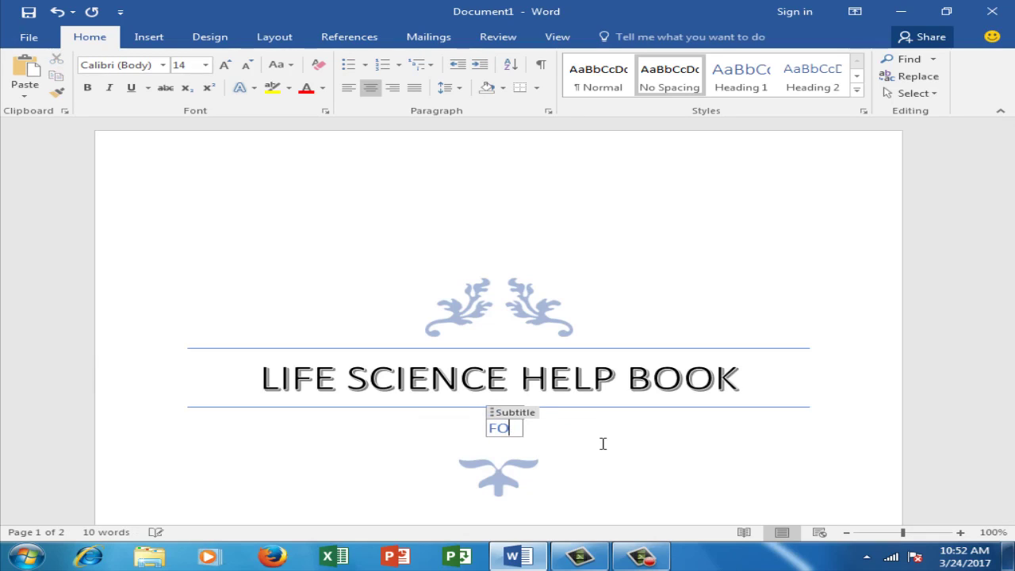
{"action": "type", "text": "R C"}
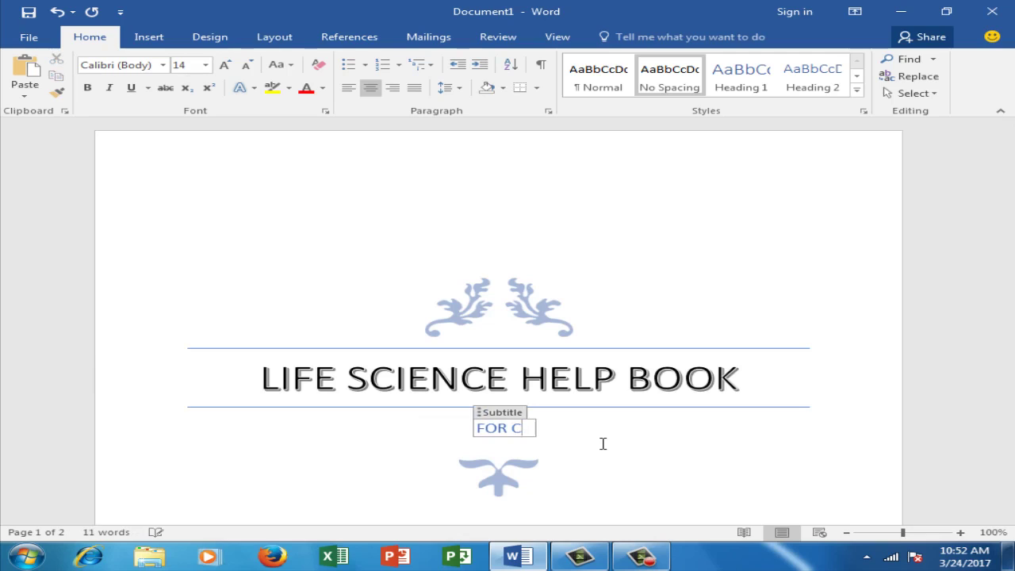
{"action": "type", "text": "LASS "}
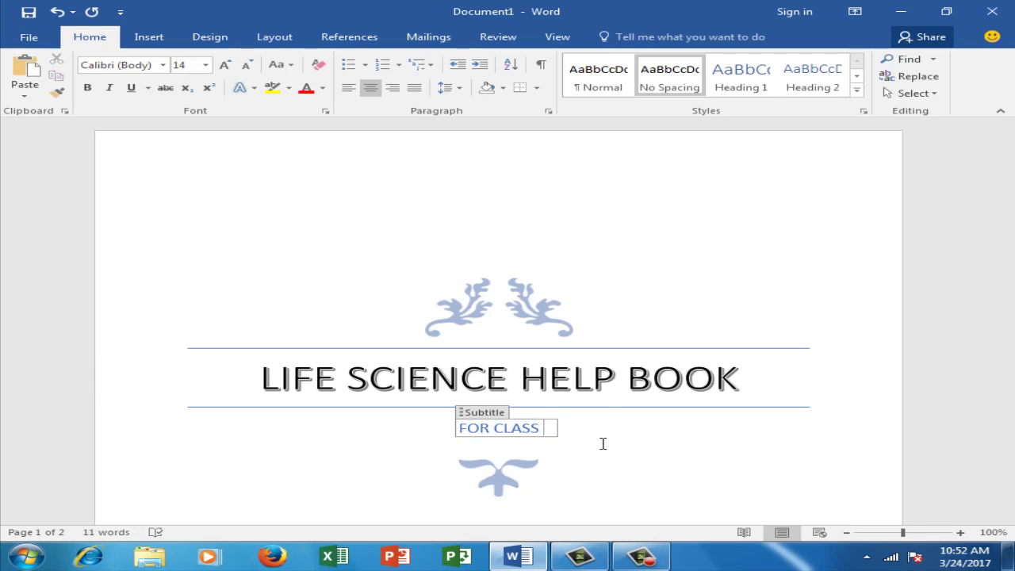
{"action": "type", "text": "10"}
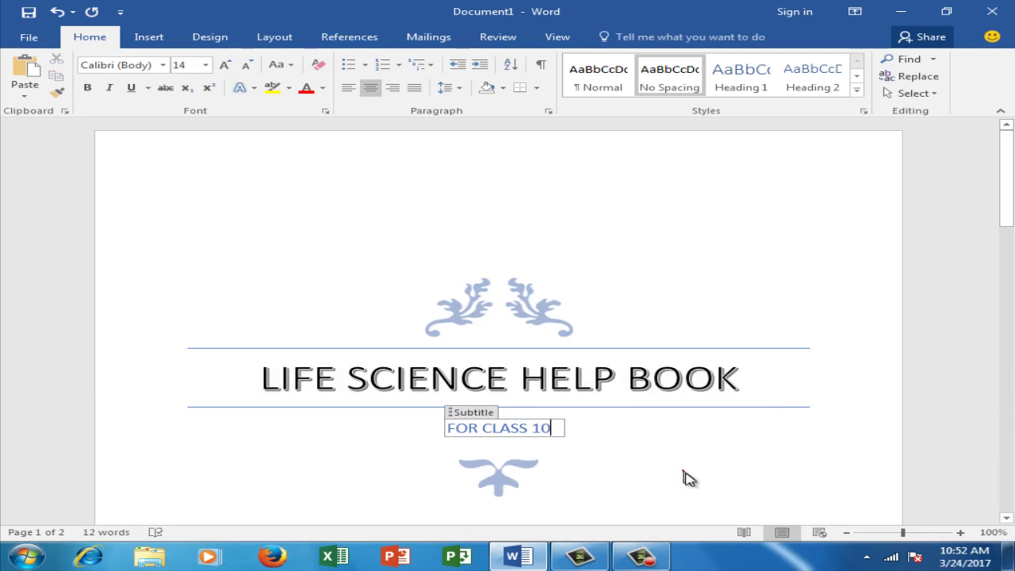
{"action": "left_click_drag", "start_coordinate": [449, 428], "coordinate": [560, 433]}
{"action": "left_click_drag", "start_coordinate": [464, 238], "coordinate": [473, 262]}
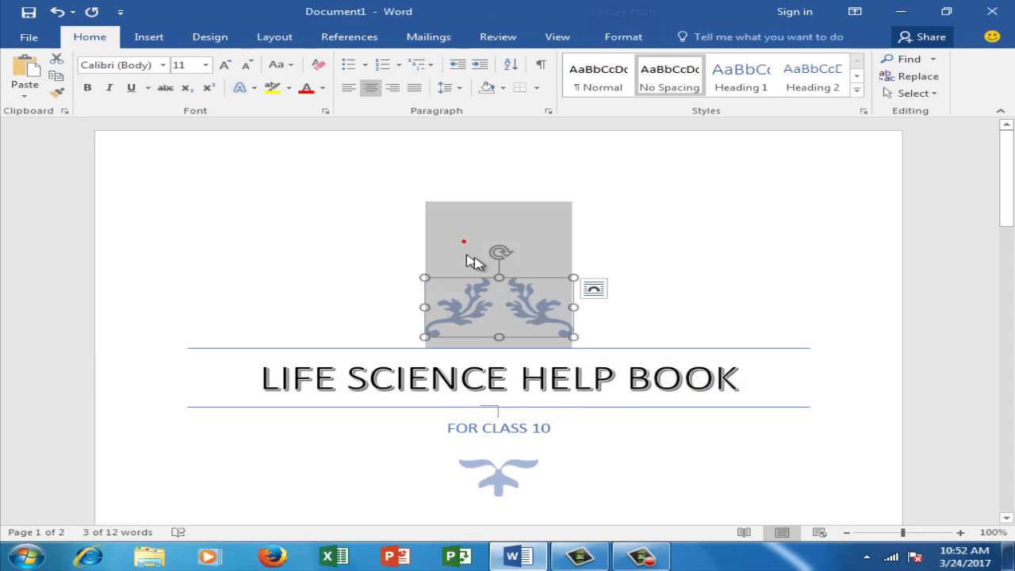
{"action": "left_click", "coordinate": [658, 286]}
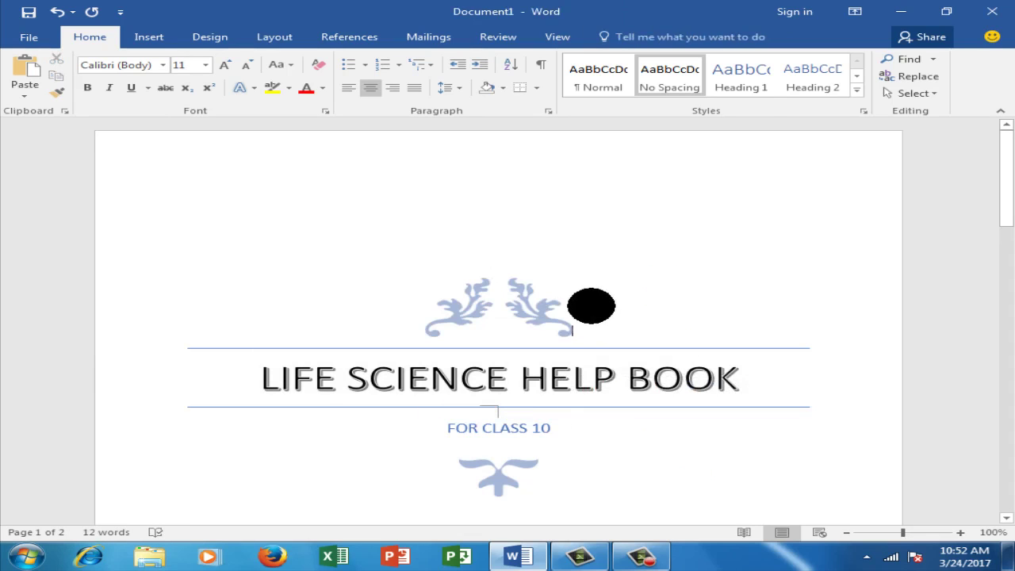
Step: Insert a blank page via Insert > Pages, bringing Document1 to four pages
{"action": "left_click", "coordinate": [150, 37]}
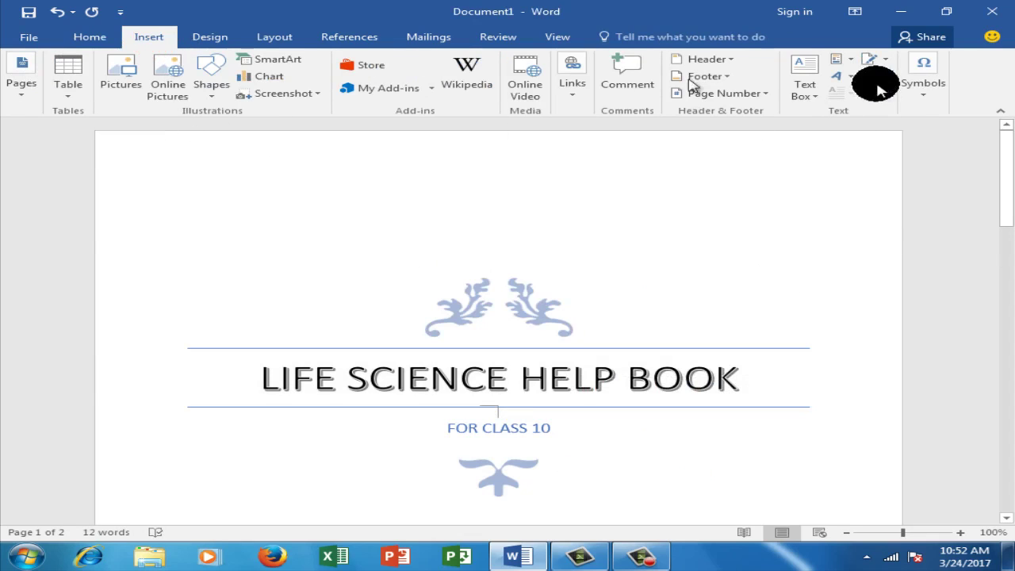
{"action": "left_click", "coordinate": [23, 94]}
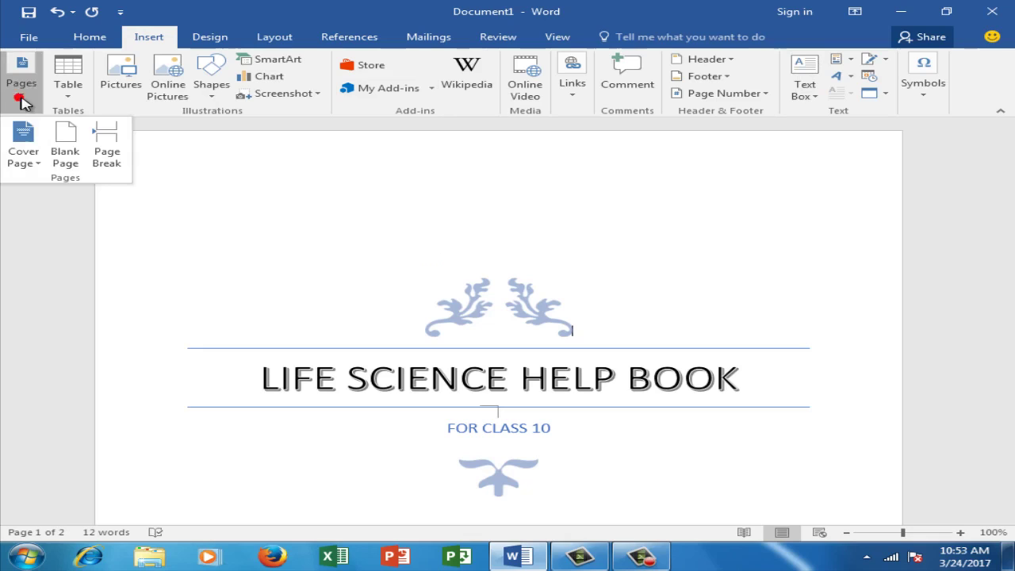
{"action": "left_click", "coordinate": [65, 145]}
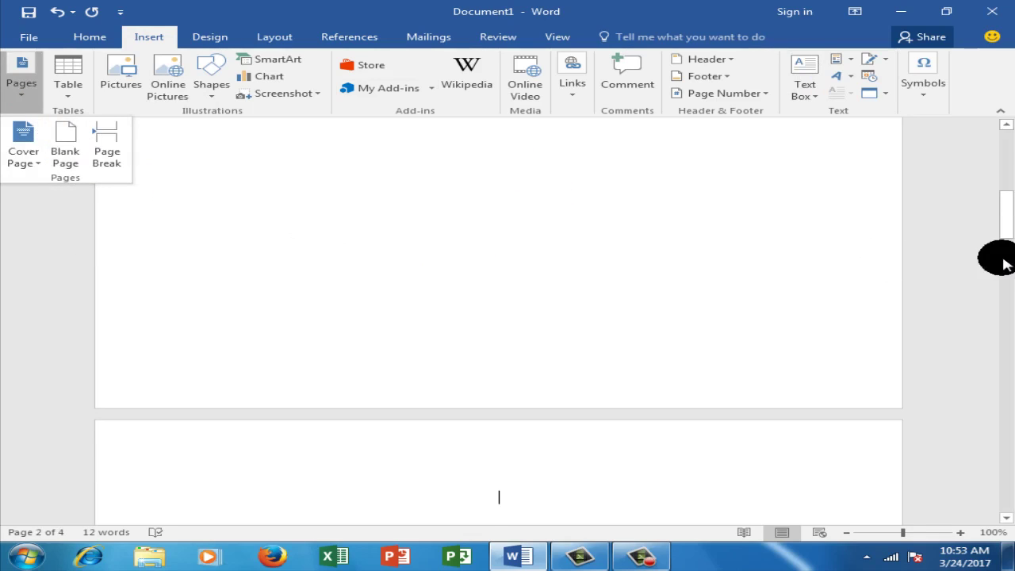
{"action": "mouse_move", "coordinate": [1004, 225]}
{"action": "left_mouse_down"}
{"action": "mouse_move", "coordinate": [1009, 287]}
{"action": "mouse_move", "coordinate": [981, 123]}
{"action": "mouse_move", "coordinate": [1003, 370]}
{"action": "left_mouse_up"}
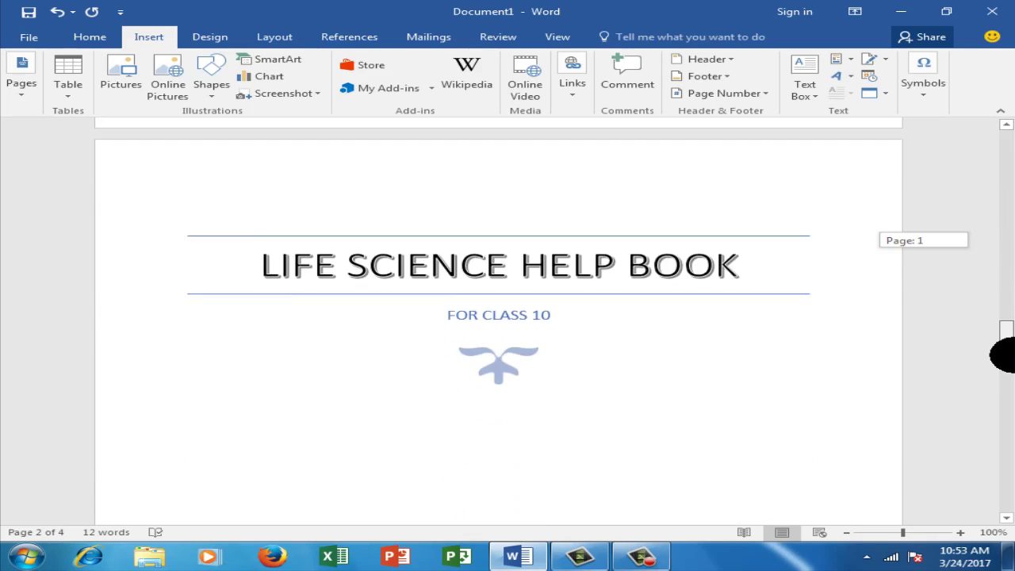
{"action": "scroll", "coordinate": [619, 317], "scroll_direction": "down", "scroll_amount": 3}
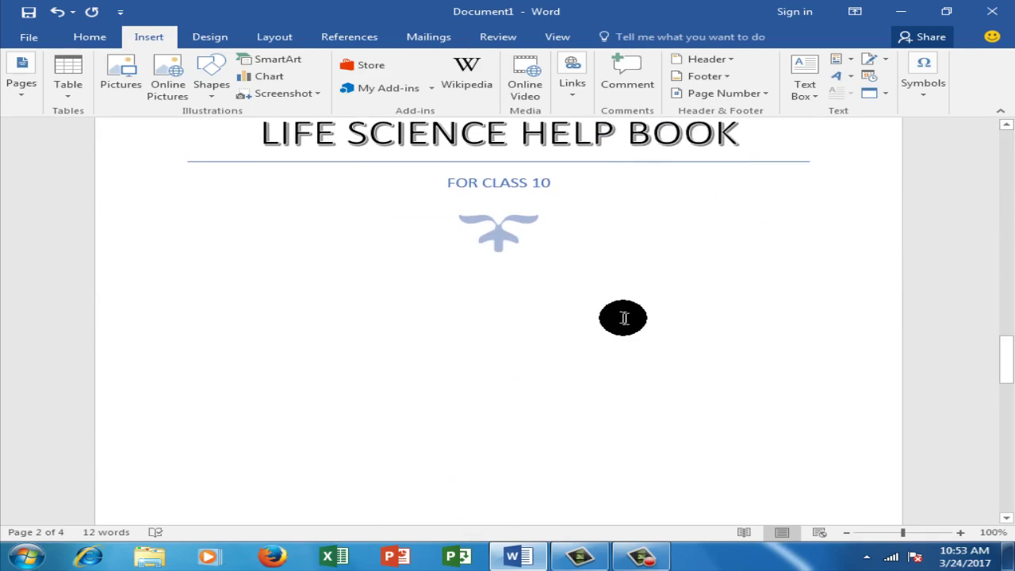
{"action": "scroll", "coordinate": [619, 314], "scroll_direction": "up", "scroll_amount": 4}
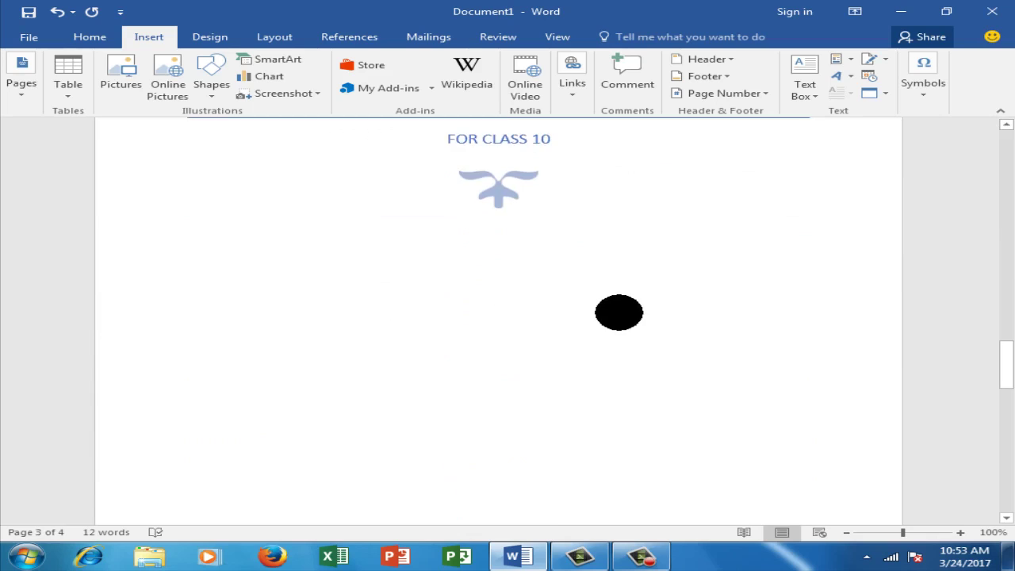
{"action": "left_click", "coordinate": [24, 99]}
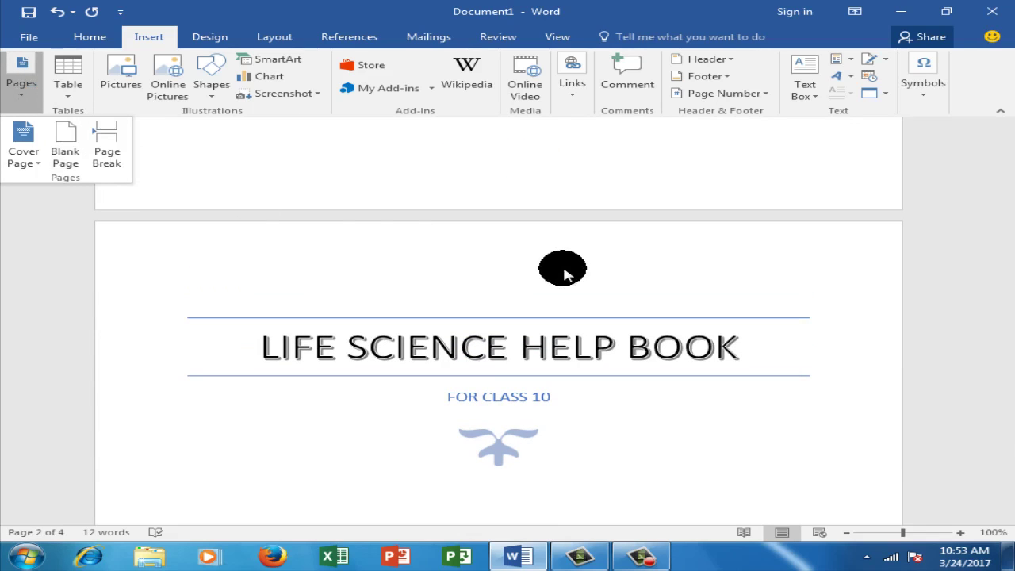
Step: Create a new blank document from the File menu
{"action": "left_click", "coordinate": [27, 38]}
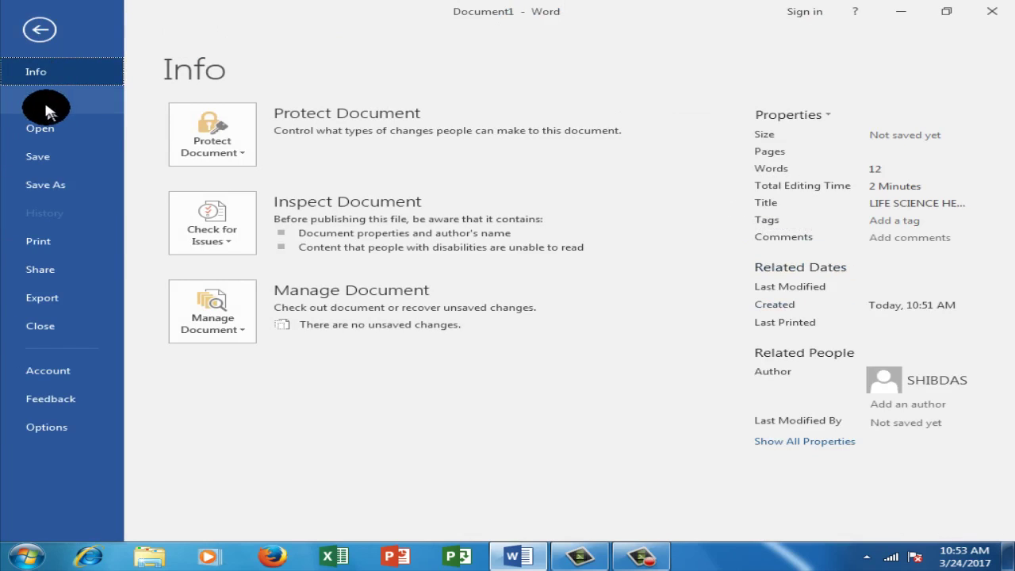
{"action": "left_click", "coordinate": [45, 103]}
{"action": "left_click", "coordinate": [286, 262]}
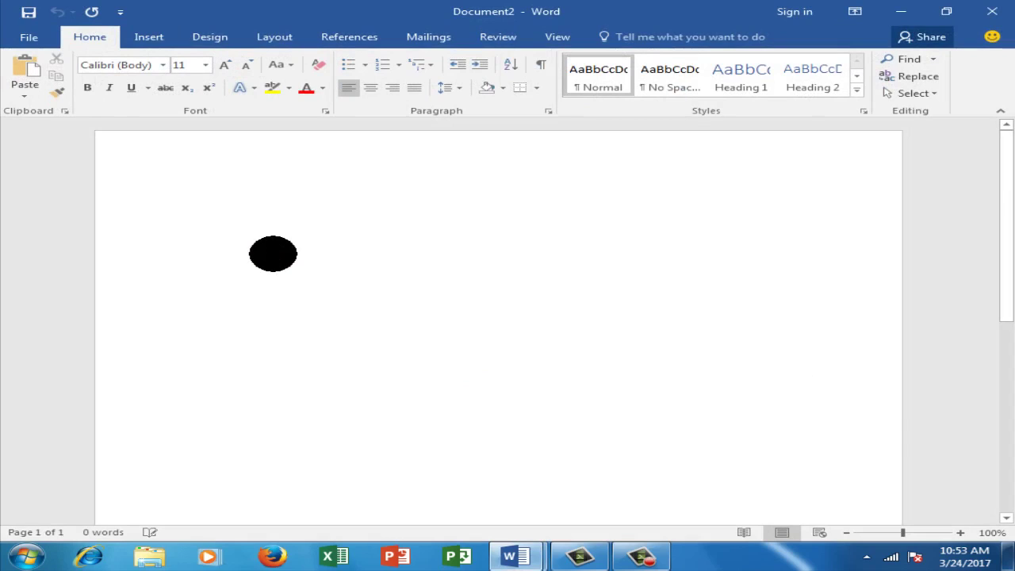
Step: Generate five paragraphs of sample text with =RAND() and place the cursor before the Themes paragraph
{"action": "double_click", "coordinate": [273, 254]}
{"action": "type", "text": "=RAN"}
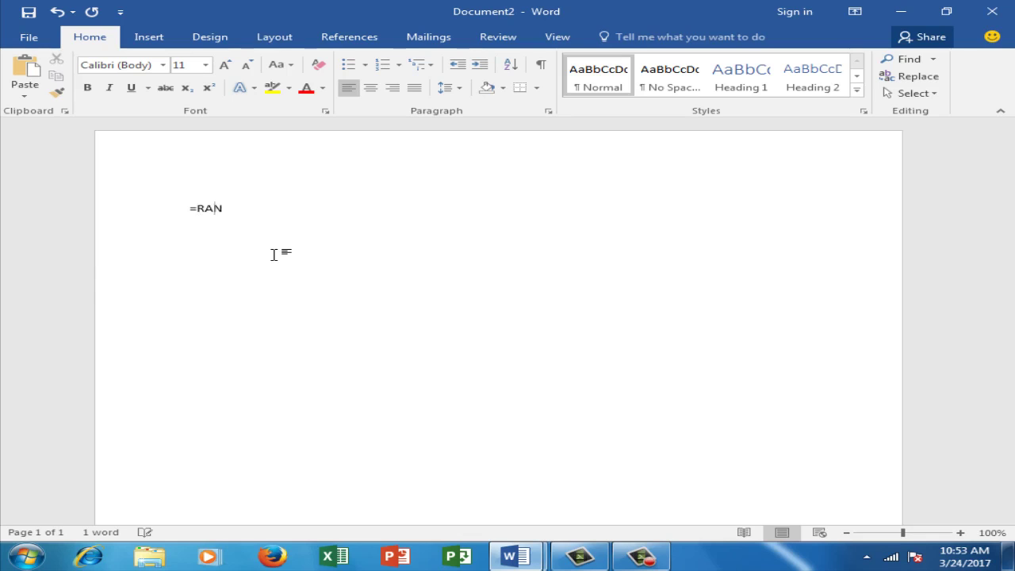
{"action": "type", "text": "D("}
{"action": "type", "text": ")"}
{"action": "key", "text": "Return"}
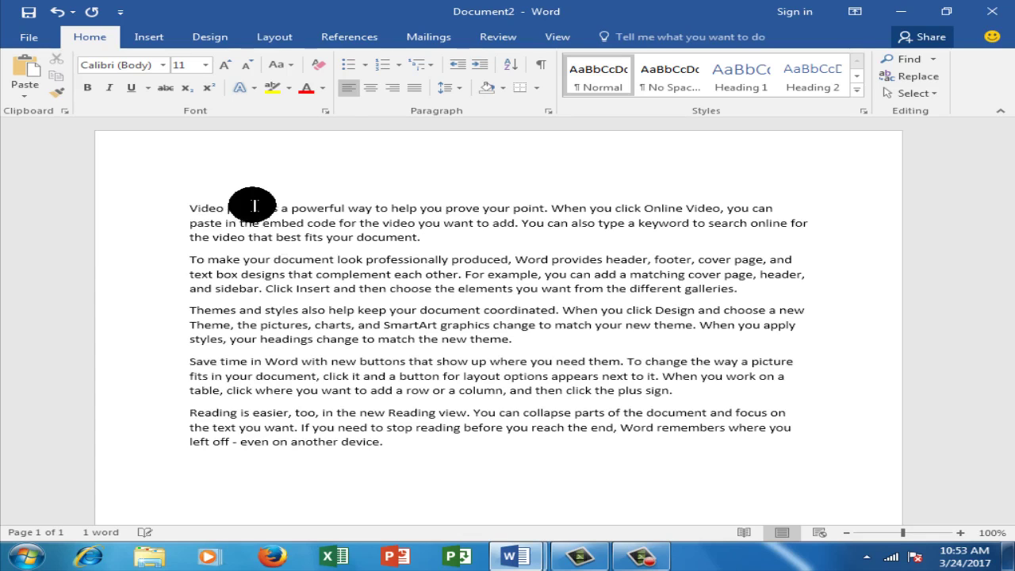
{"action": "left_click", "coordinate": [188, 310]}
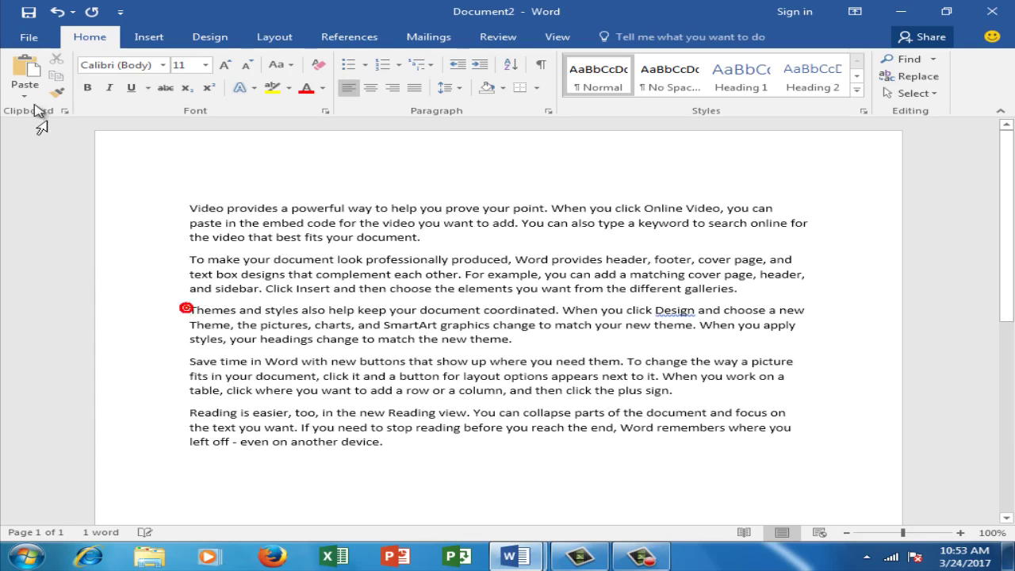
Step: Insert a page break so the Themes paragraph moves onto page 2
{"action": "left_click", "coordinate": [148, 37]}
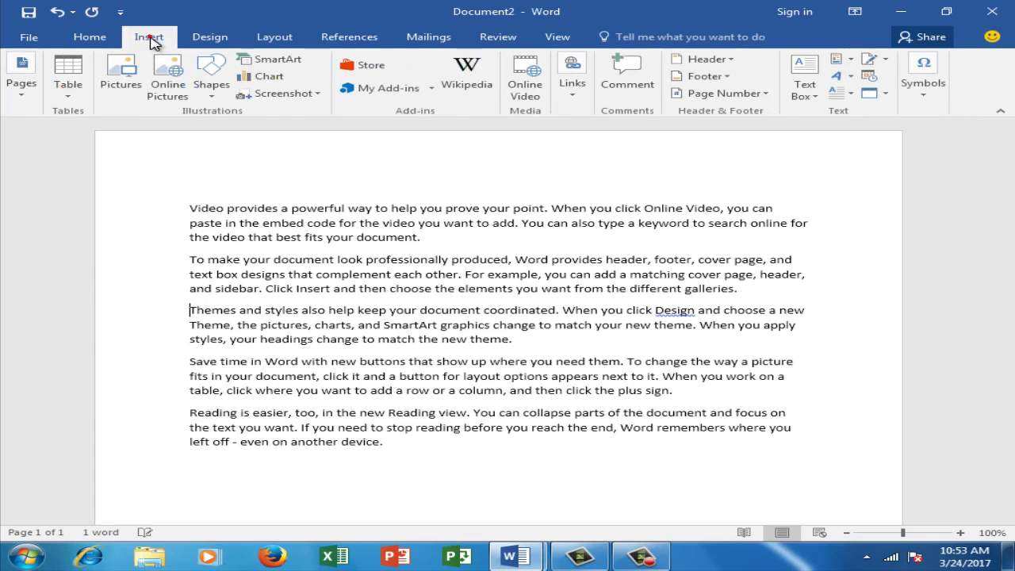
{"action": "left_click", "coordinate": [24, 100]}
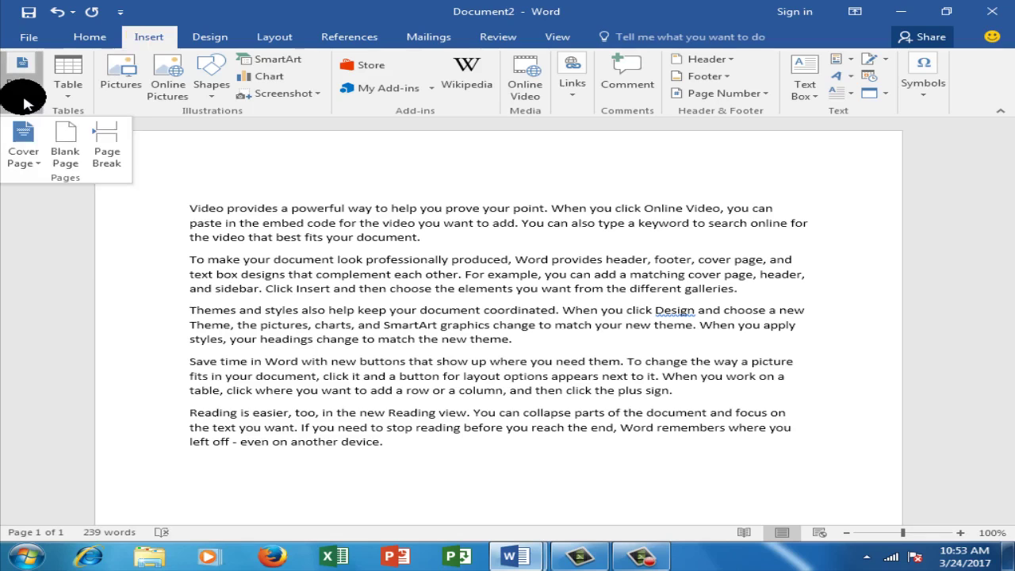
{"action": "left_click", "coordinate": [105, 151]}
{"action": "left_click", "coordinate": [372, 269]}
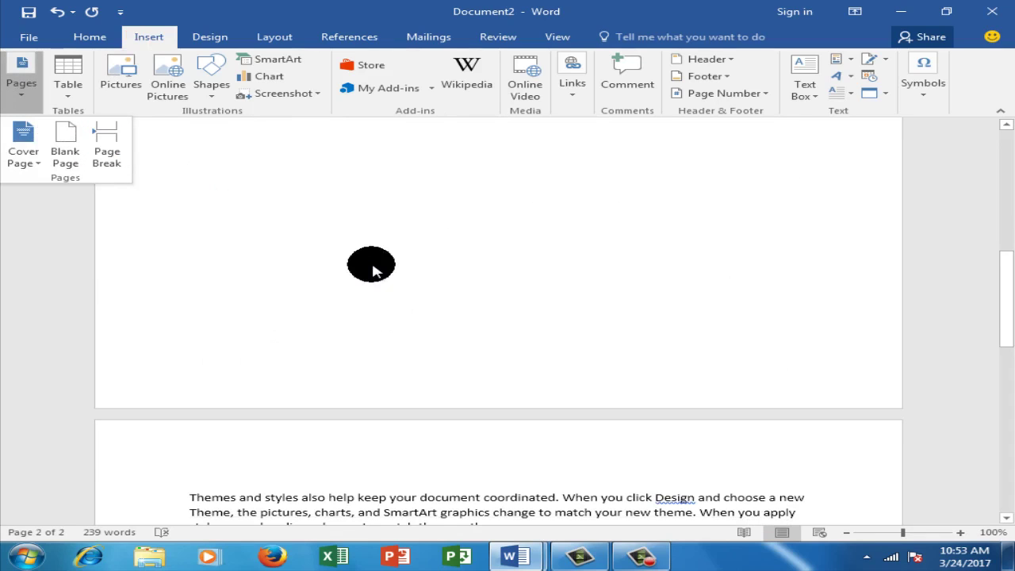
{"action": "left_click", "coordinate": [957, 333]}
{"action": "mouse_move", "coordinate": [1007, 265]}
{"action": "left_mouse_down"}
{"action": "mouse_move", "coordinate": [1001, 173]}
{"action": "mouse_move", "coordinate": [999, 344]}
{"action": "left_mouse_up"}
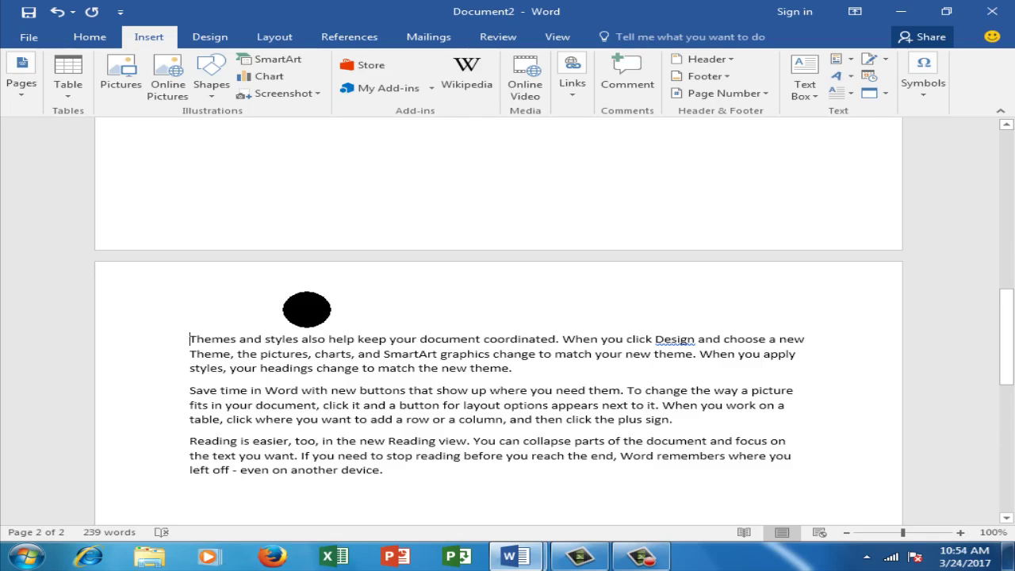
{"action": "scroll", "coordinate": [309, 298], "scroll_direction": "up", "scroll_amount": 10}
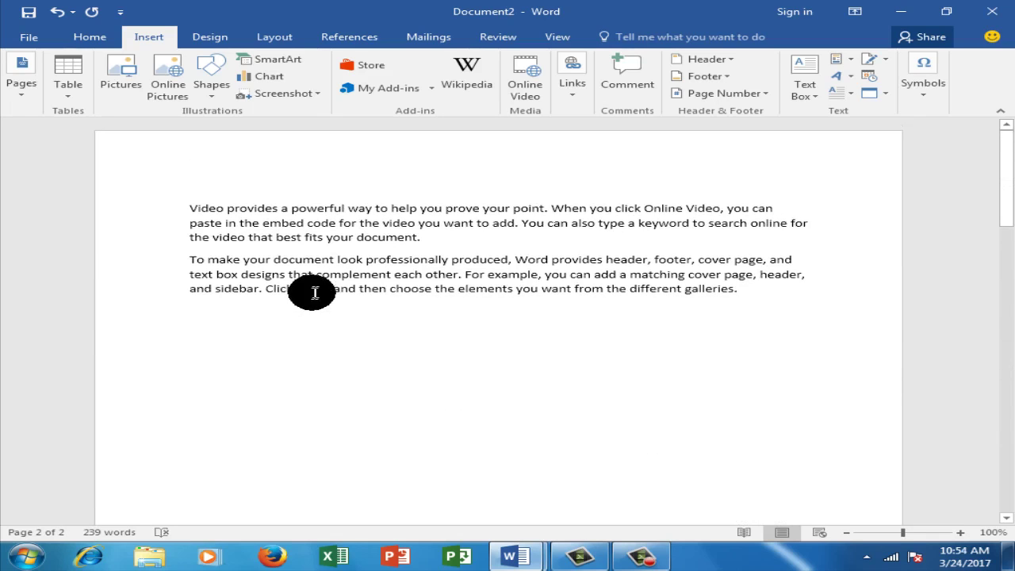
{"action": "left_click", "coordinate": [314, 291]}
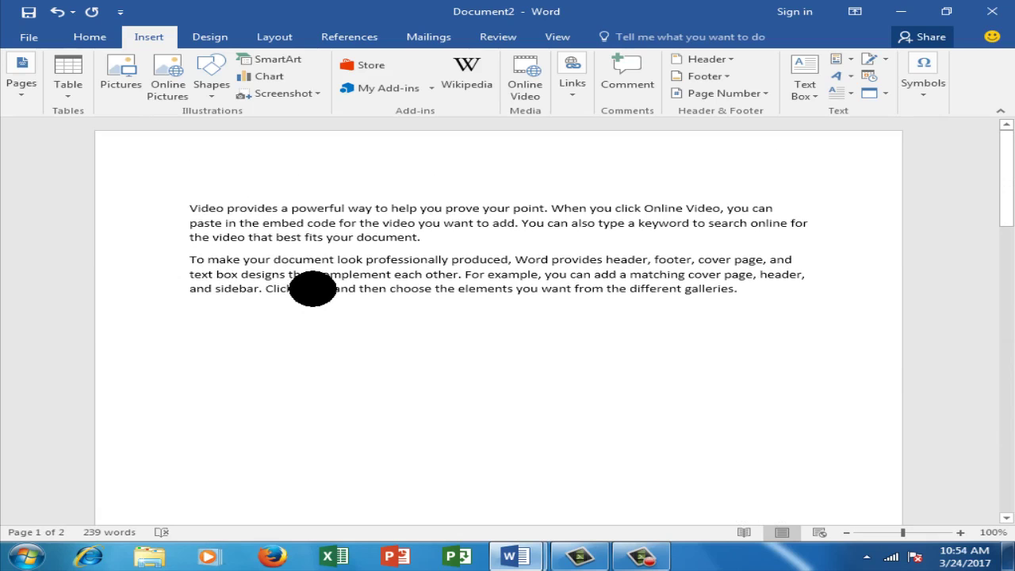
Step: Close Document2 and Document1 without saving, then relaunch Word with a fresh blank document
{"action": "left_click", "coordinate": [992, 11]}
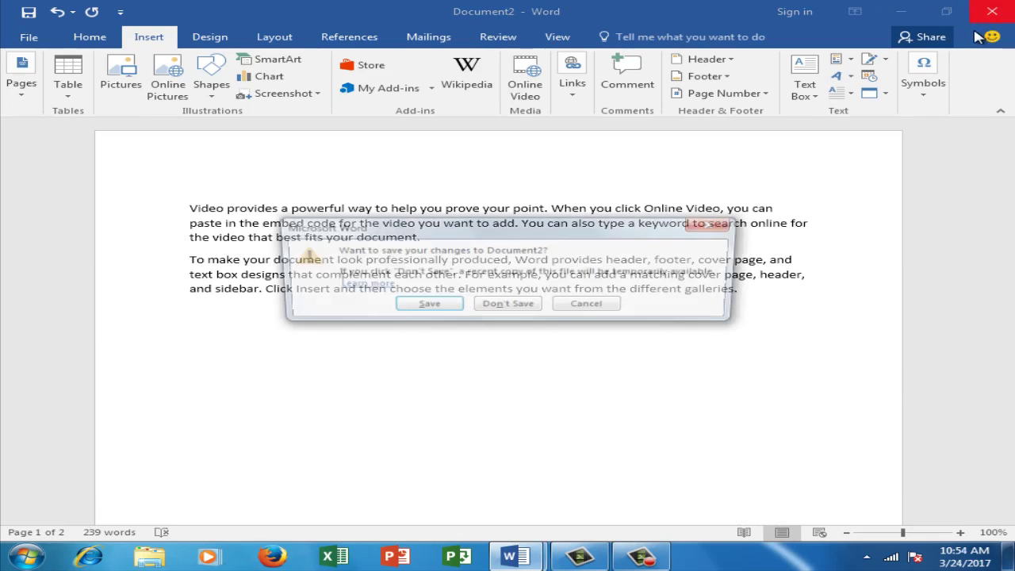
{"action": "left_click", "coordinate": [508, 303]}
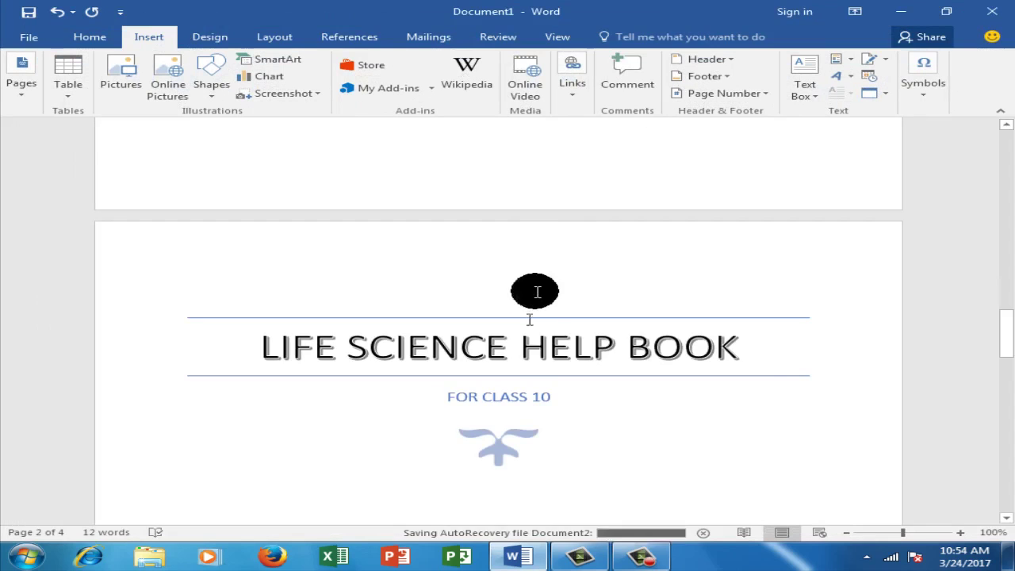
{"action": "left_click", "coordinate": [992, 11]}
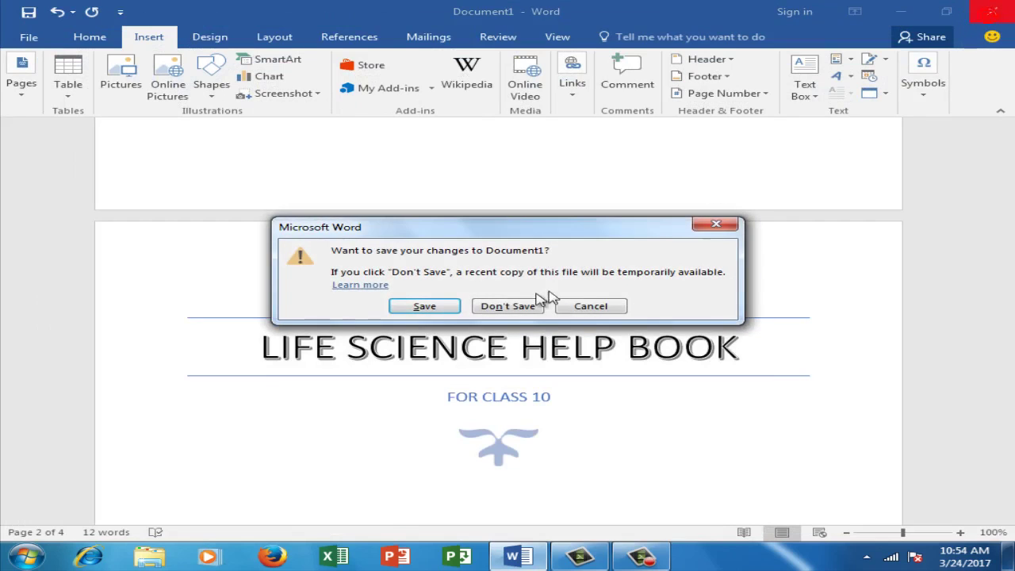
{"action": "left_click", "coordinate": [522, 306]}
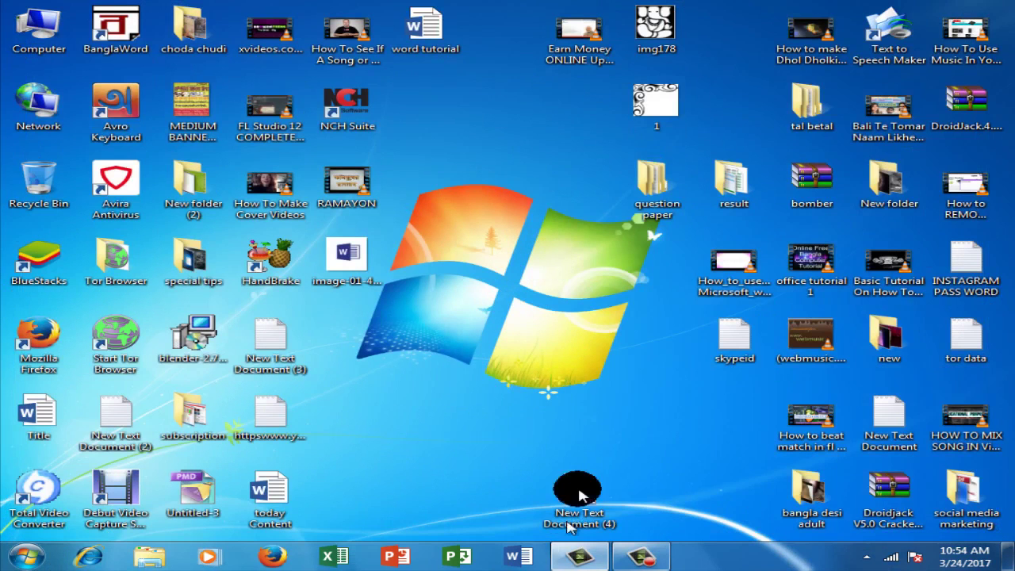
{"action": "left_click", "coordinate": [518, 557]}
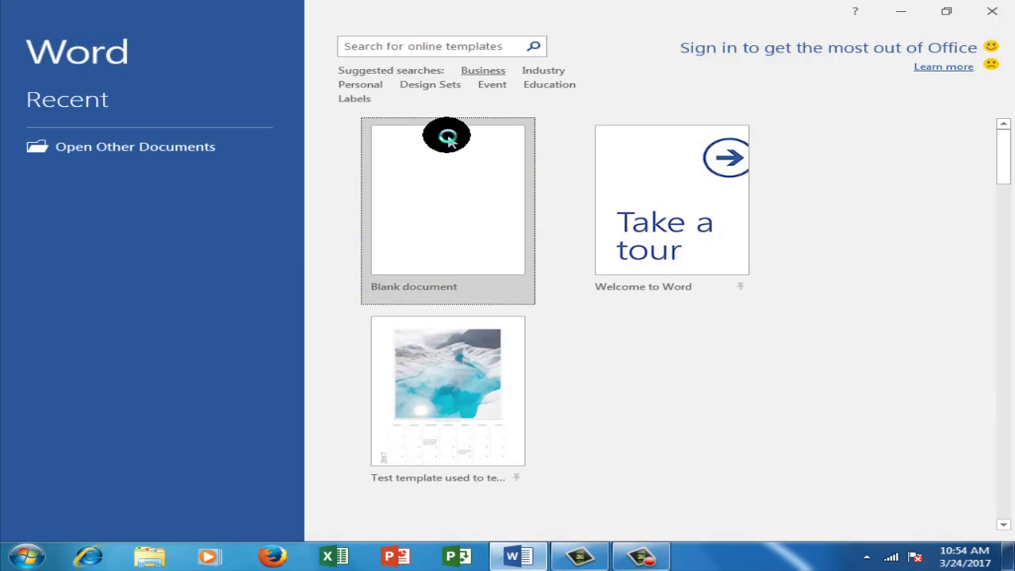
{"action": "left_click", "coordinate": [447, 138]}
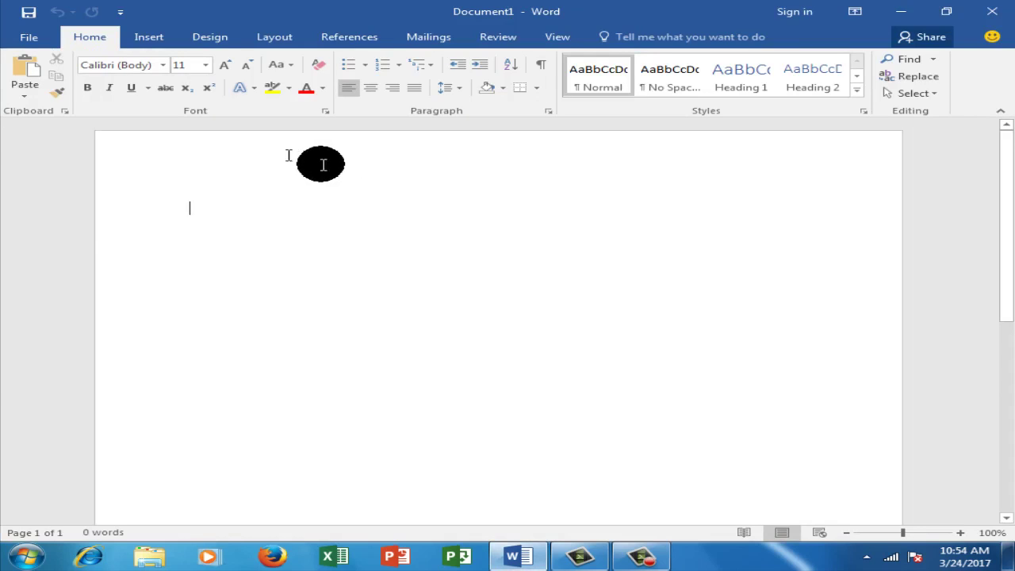
Step: Insert a 4-column by 3-row table and switch off its header row and banded rows styling
{"action": "left_click", "coordinate": [150, 37]}
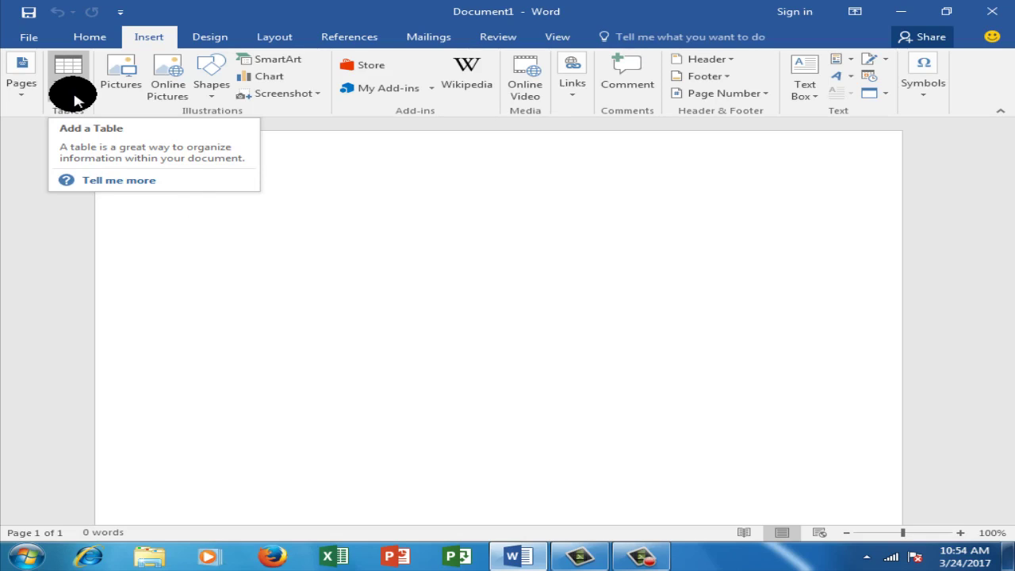
{"action": "left_click", "coordinate": [73, 95]}
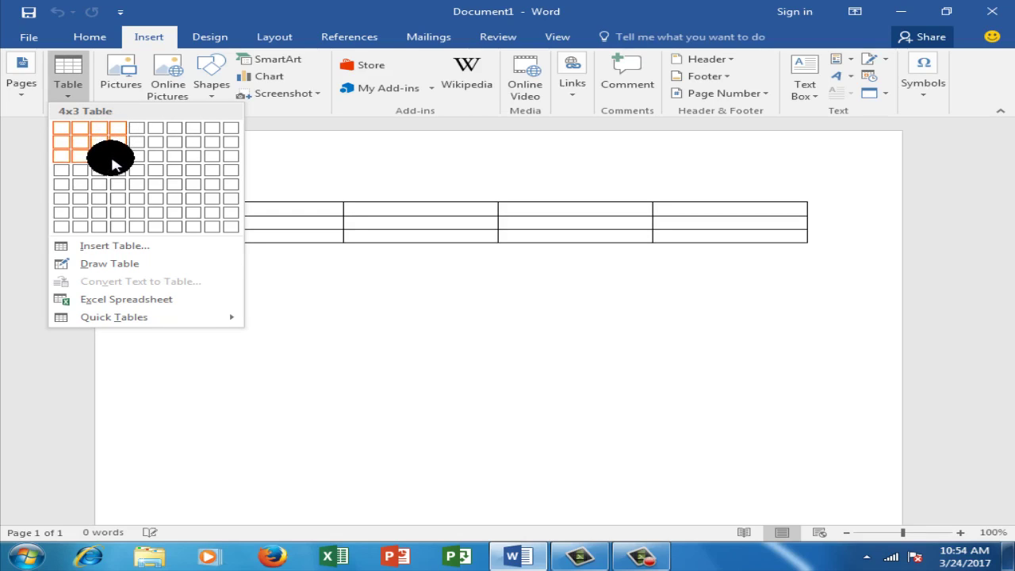
{"action": "left_click", "coordinate": [112, 159]}
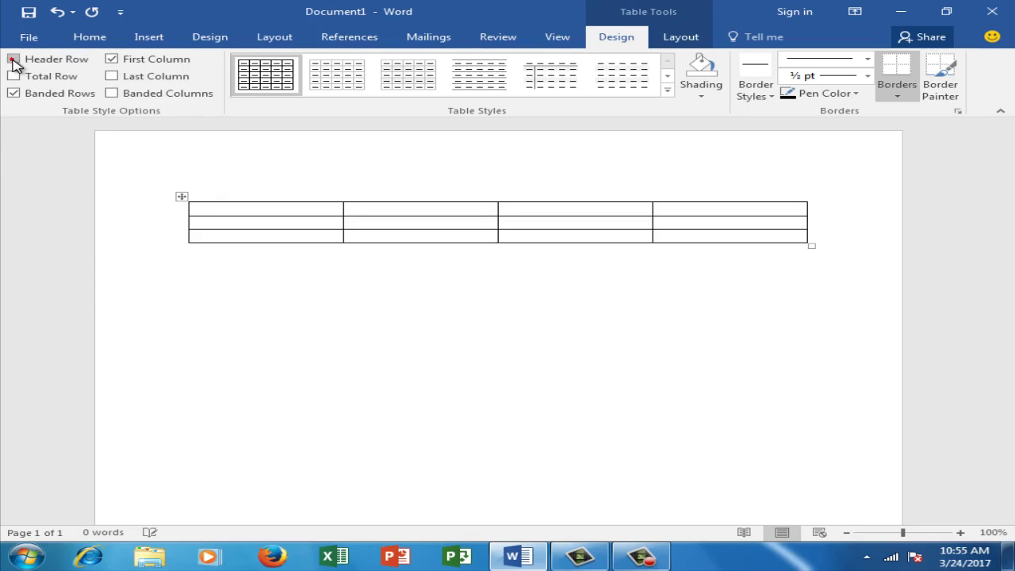
{"action": "left_click", "coordinate": [13, 59]}
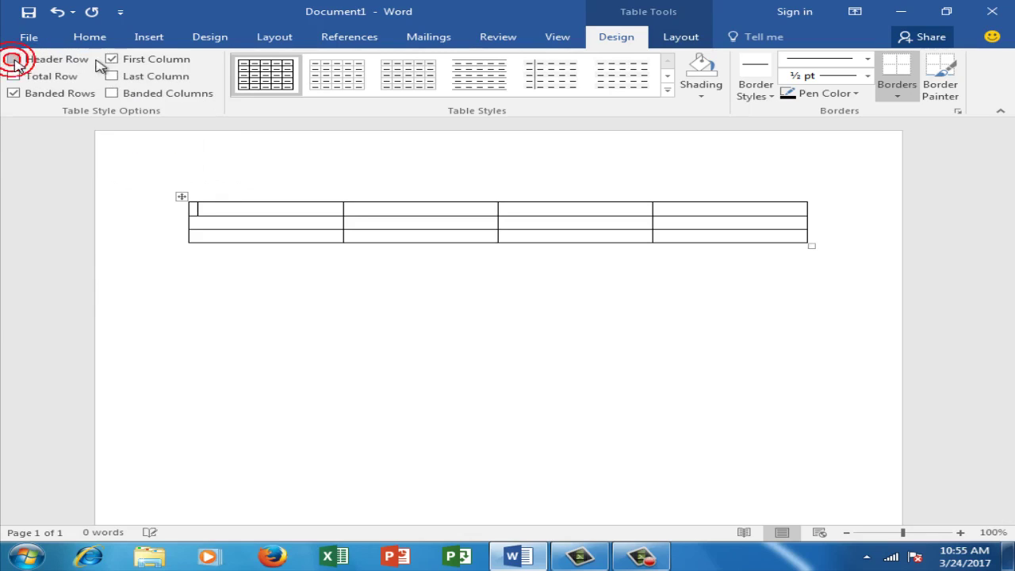
{"action": "left_click", "coordinate": [14, 93]}
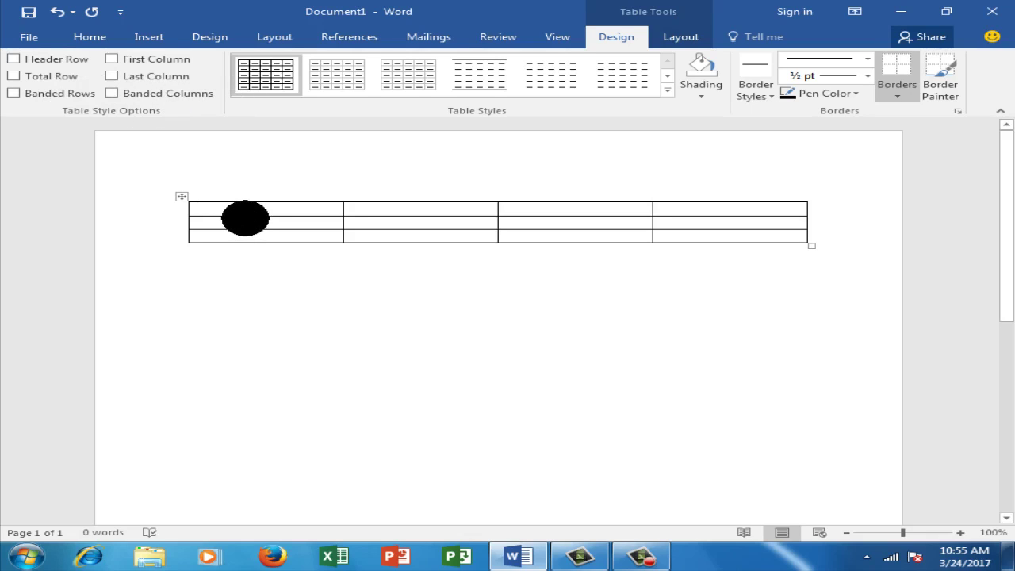
Step: Enter the headings 'Name' and 'Date Of Birth' in the first two cells, fixing Name's capital
{"action": "type", "text": "name"}
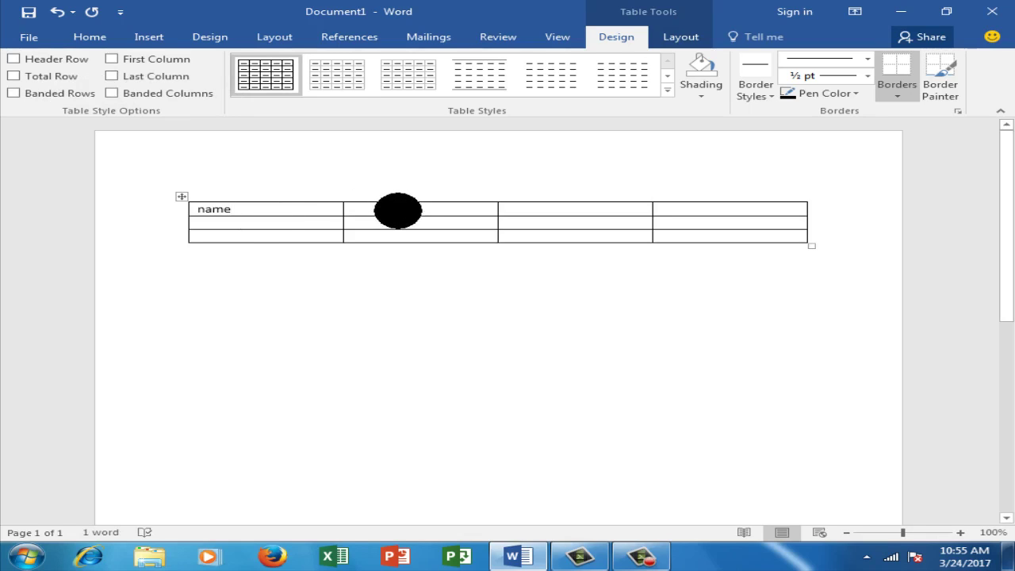
{"action": "left_click", "coordinate": [402, 211]}
{"action": "left_click", "coordinate": [205, 210]}
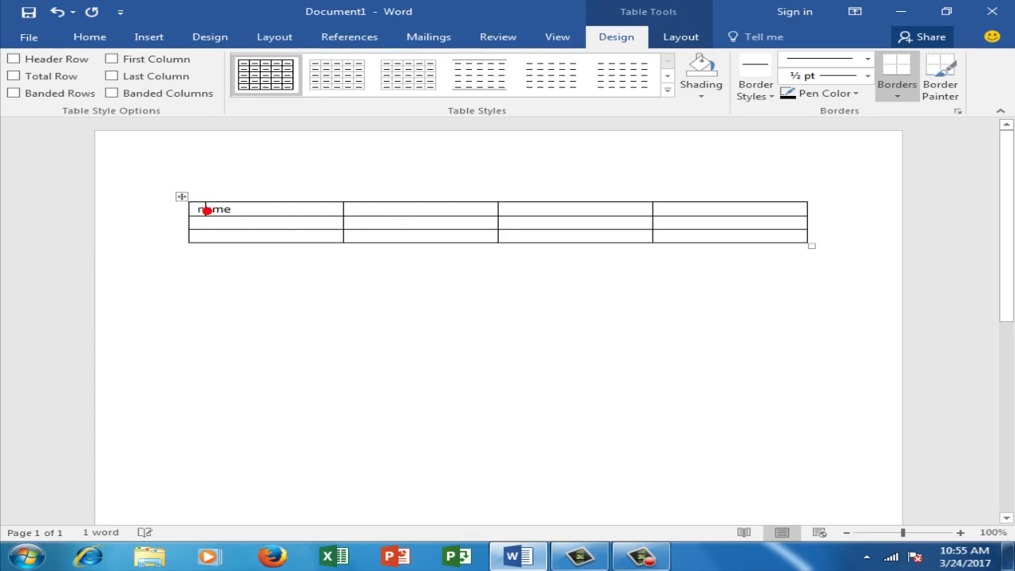
{"action": "key", "text": "BackSpace"}
{"action": "type", "text": "N"}
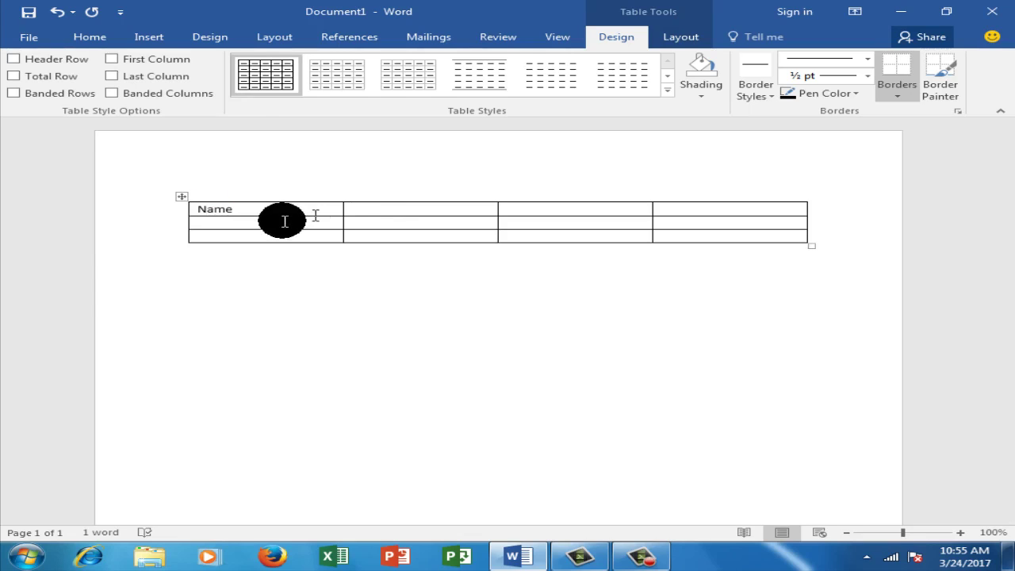
{"action": "left_click", "coordinate": [382, 208]}
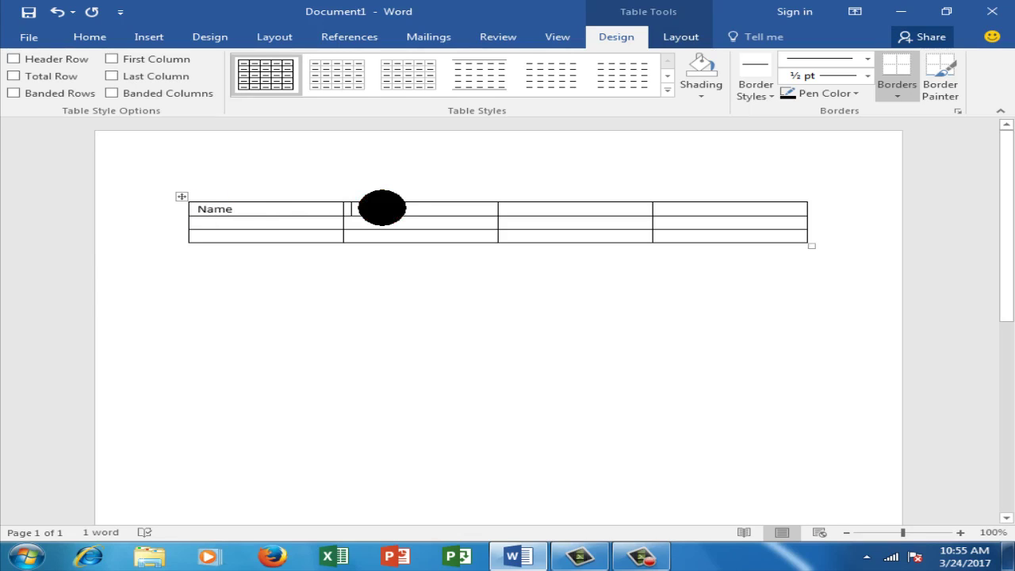
{"action": "type", "text": "Date"}
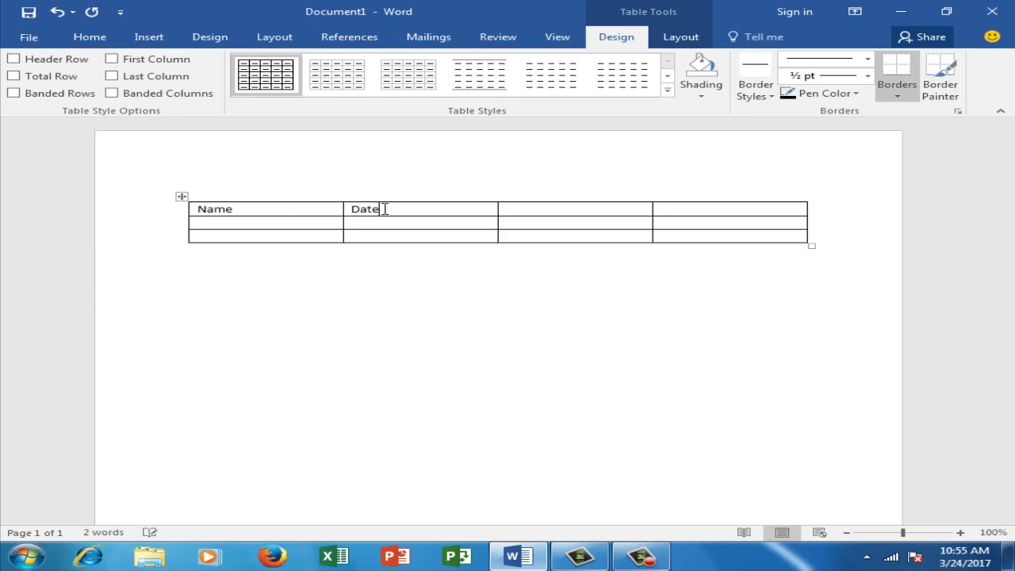
{"action": "left_click", "coordinate": [383, 208]}
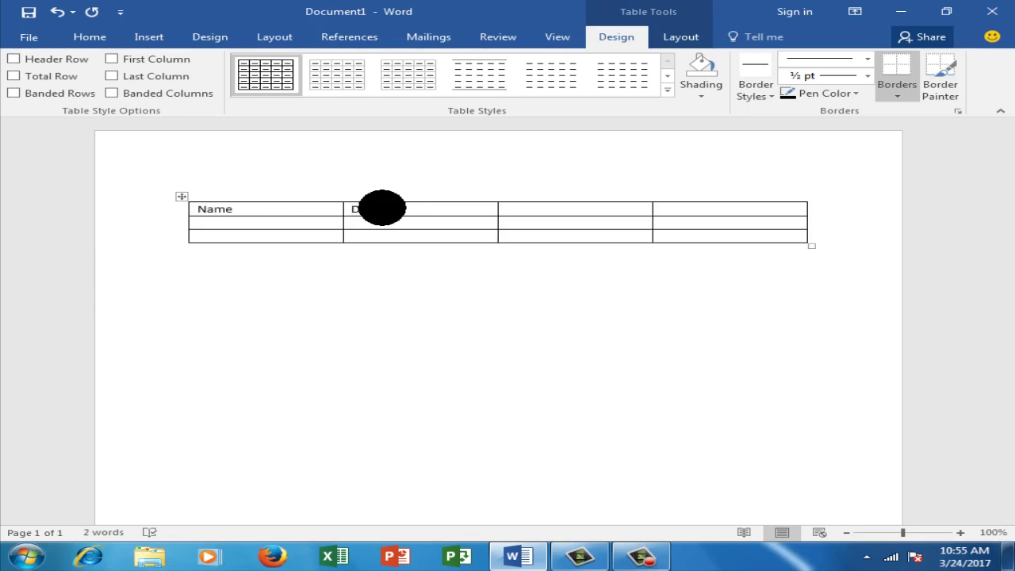
{"action": "type", "text": "of"}
{"action": "left_click", "coordinate": [382, 208]}
{"action": "type", "text": "Birth"}
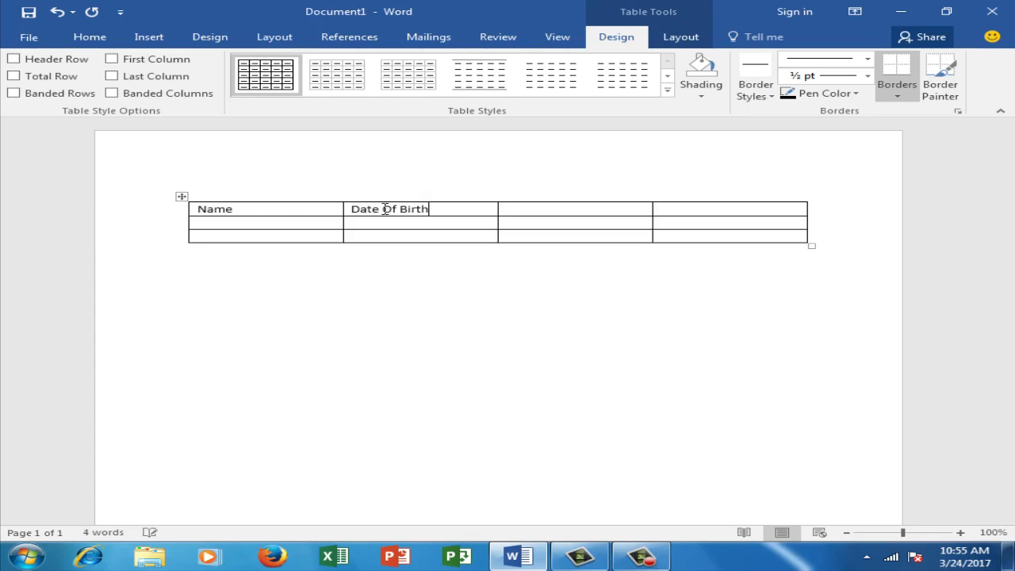
Step: Enter 'Year of passing' and 'Percentage of Marks' in the third and fourth heading cells
{"action": "left_click", "coordinate": [516, 203]}
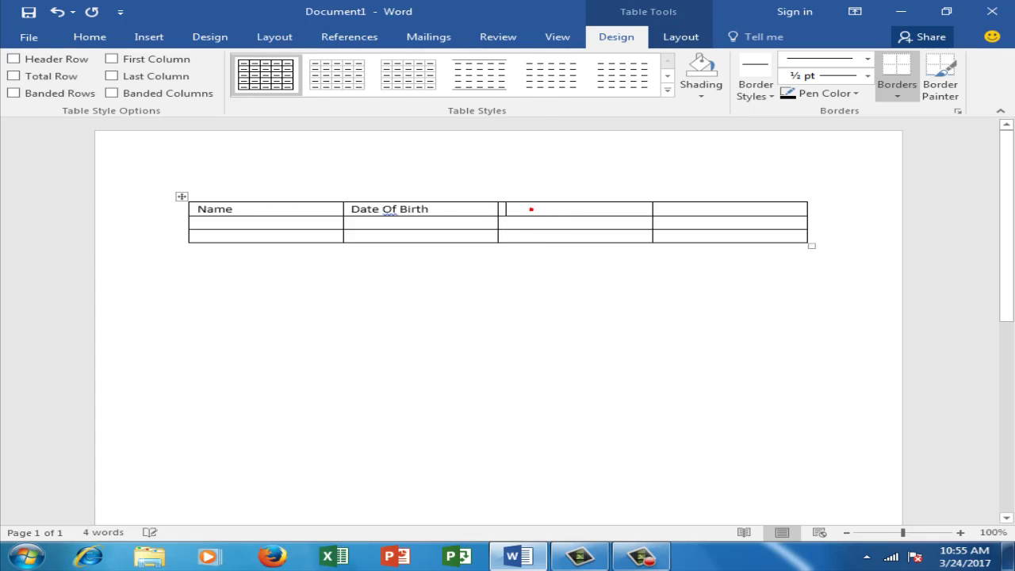
{"action": "left_click", "coordinate": [529, 209]}
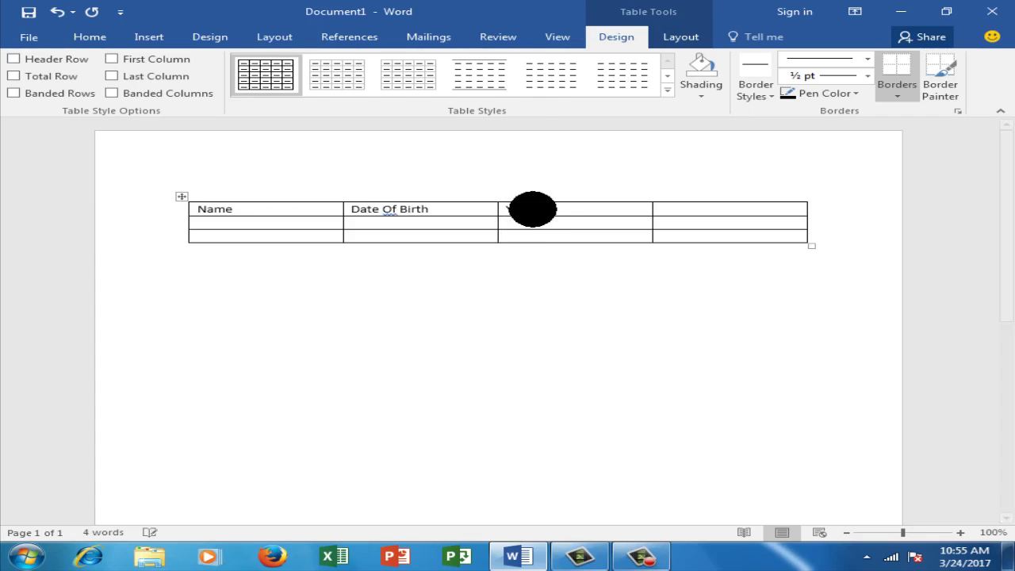
{"action": "type", "text": "Ya"}
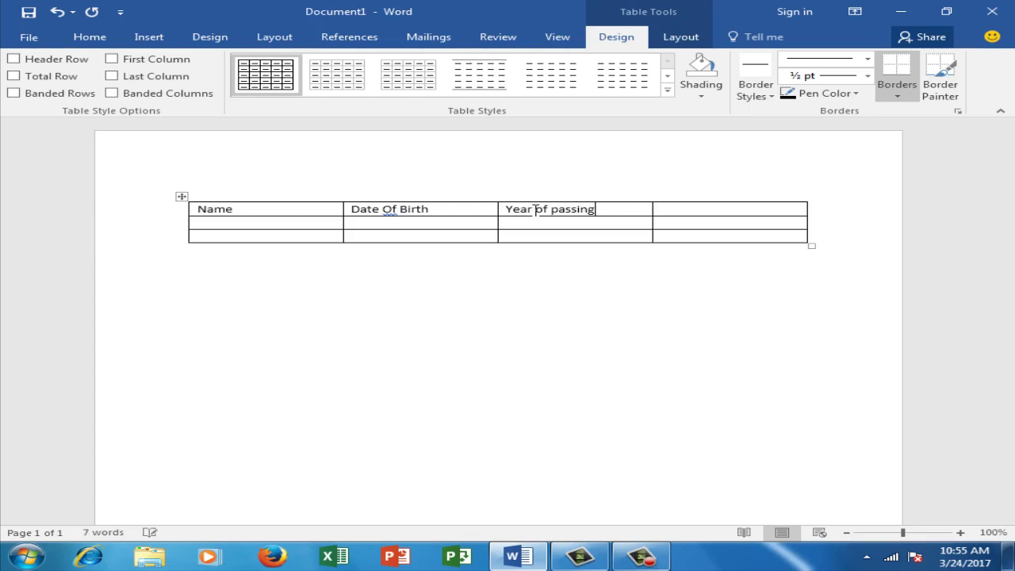
{"action": "left_click", "coordinate": [694, 208]}
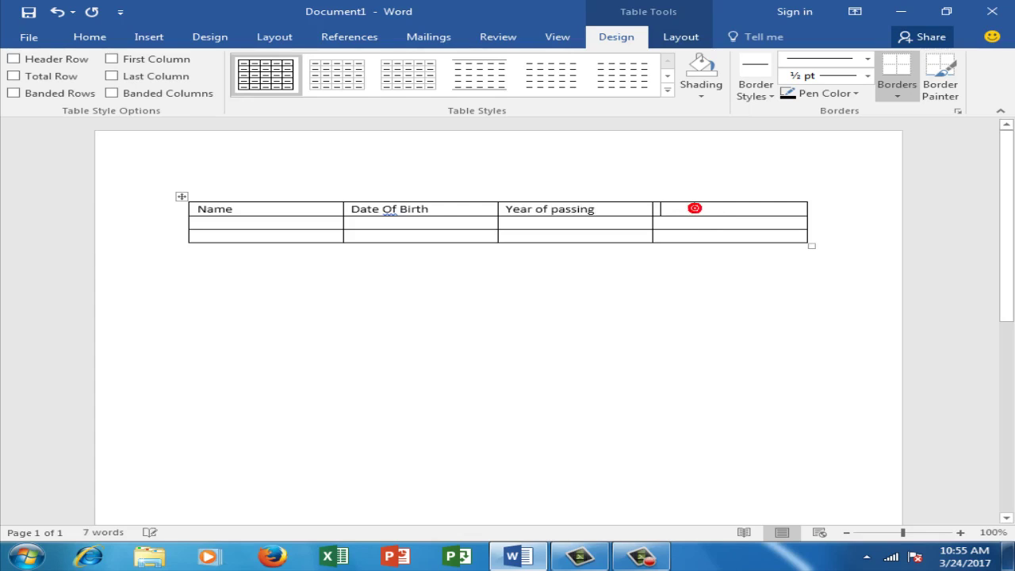
{"action": "type", "text": "p"}
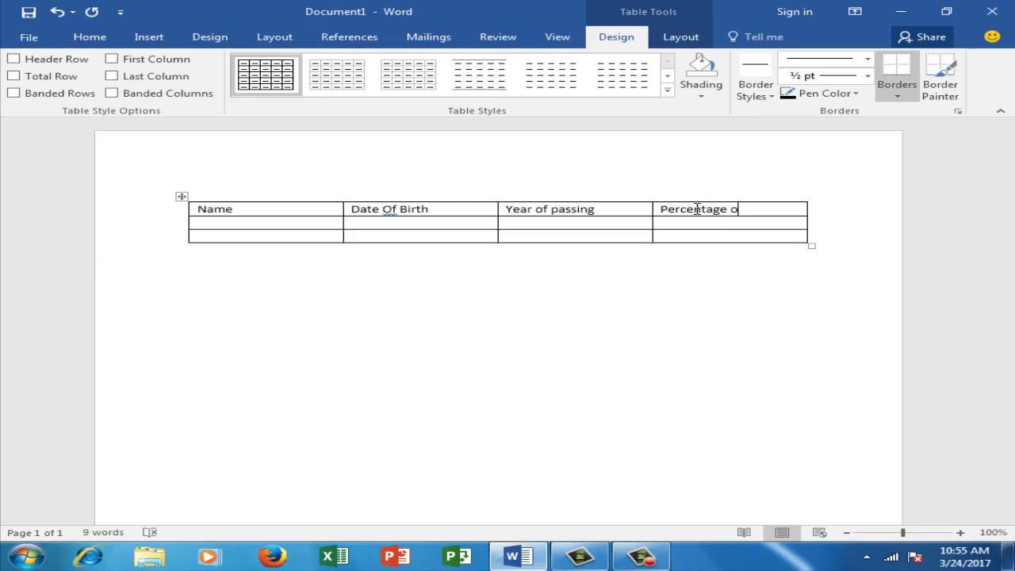
{"action": "type", "text": "Marks"}
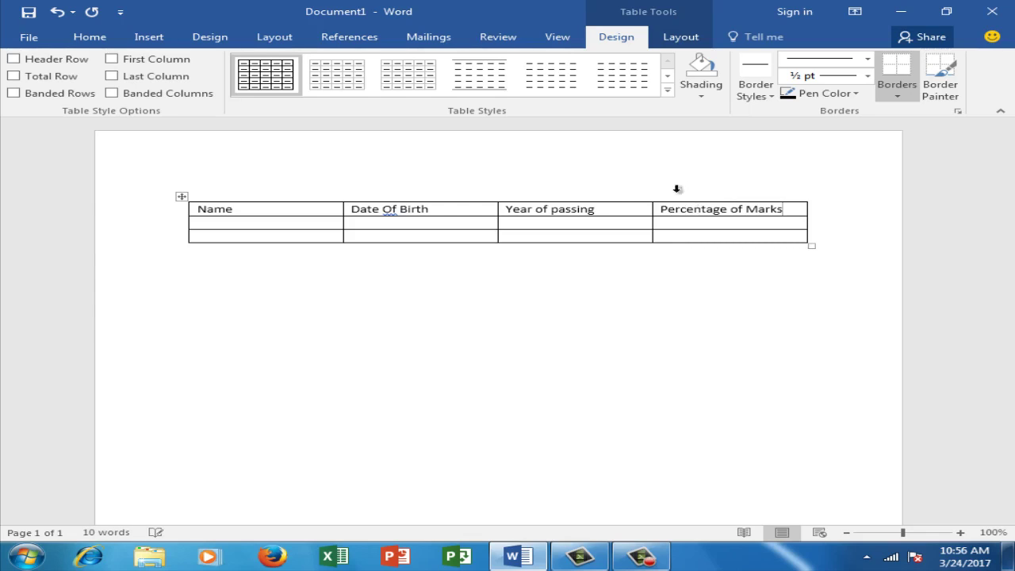
{"action": "left_click", "coordinate": [266, 222]}
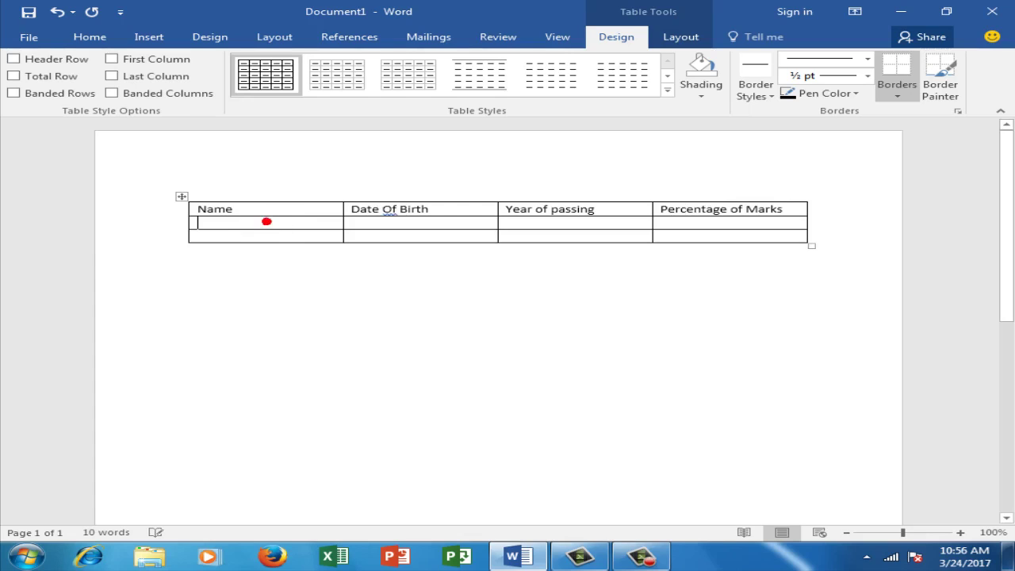
Step: Fill row two with the student's name, 22/11/2001, 1026 and 80%
{"action": "left_click", "coordinate": [267, 222]}
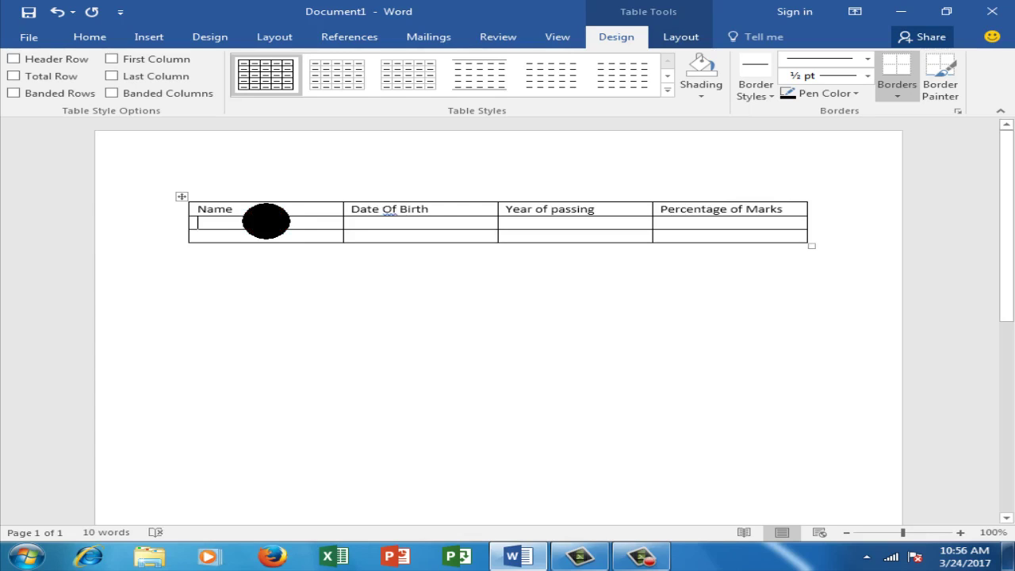
{"action": "type", "text": "SHIBDAS HALDER"}
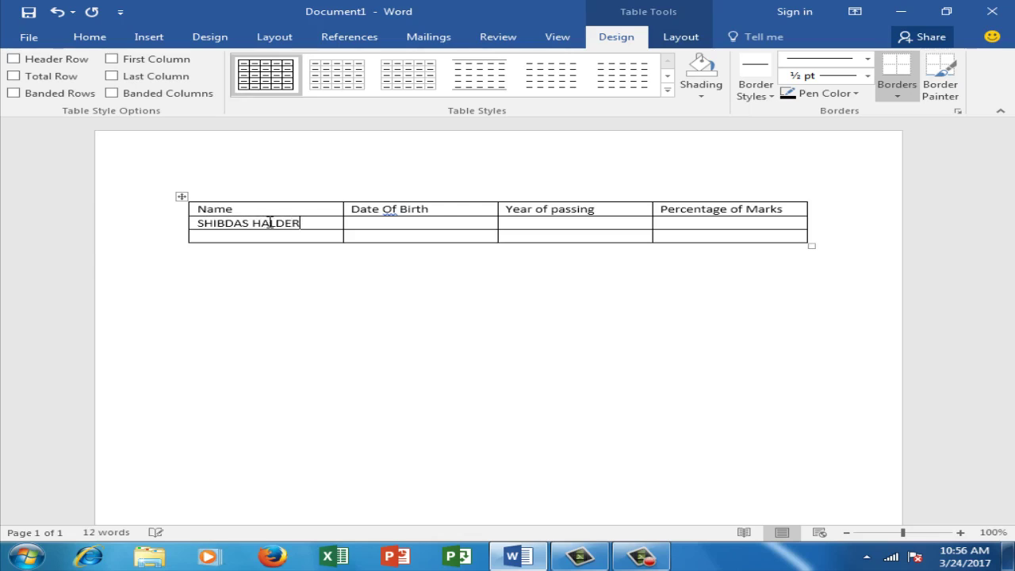
{"action": "left_click", "coordinate": [385, 224]}
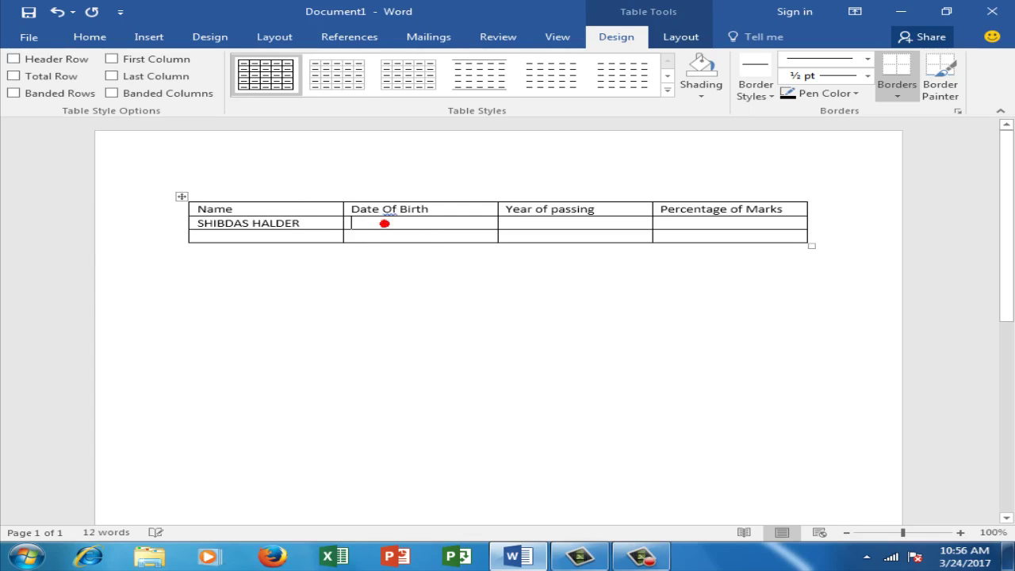
{"action": "left_click", "coordinate": [385, 224]}
{"action": "type", "text": "22/11/200"}
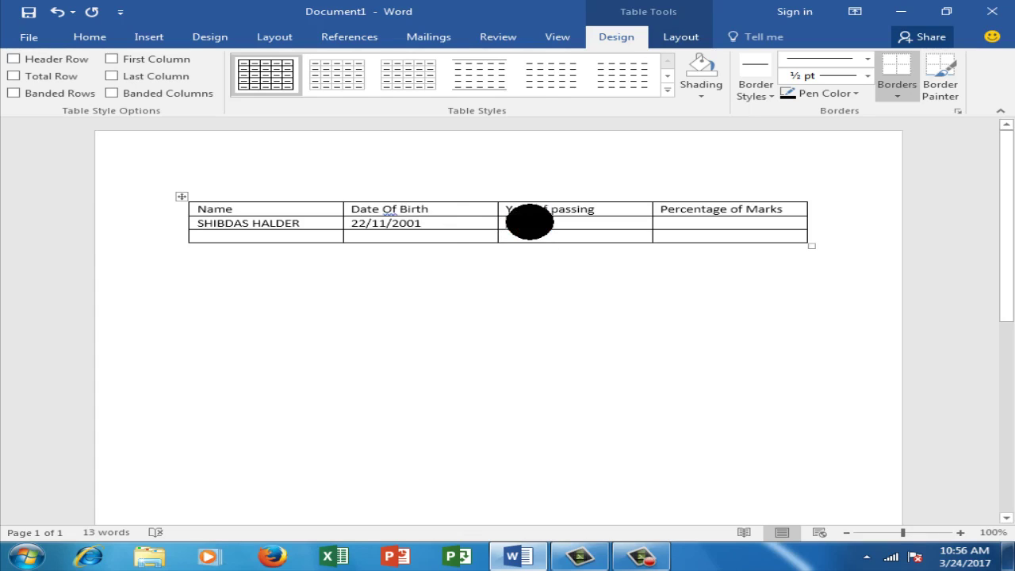
{"action": "type", "text": "1026"}
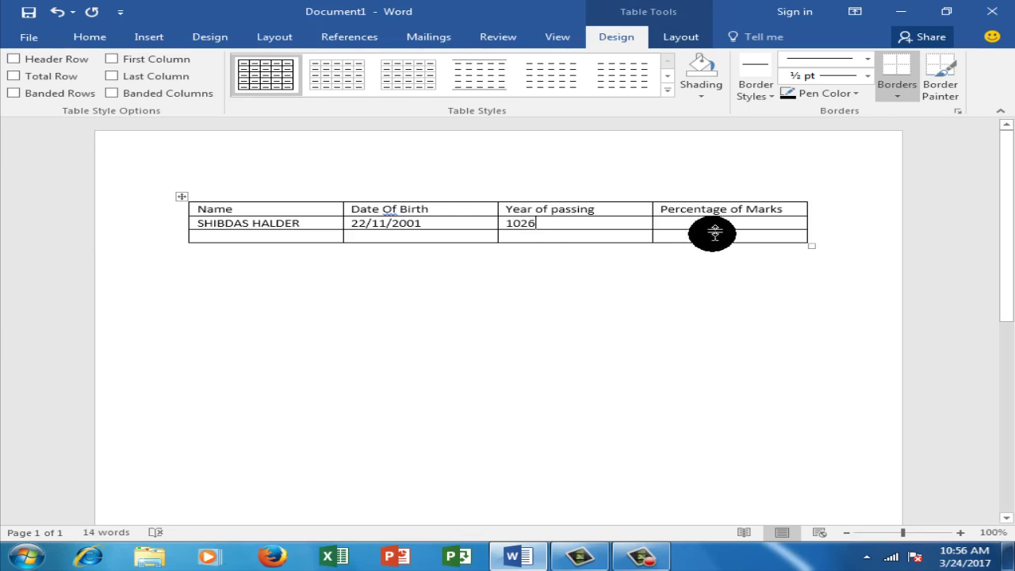
{"action": "left_click", "coordinate": [718, 223]}
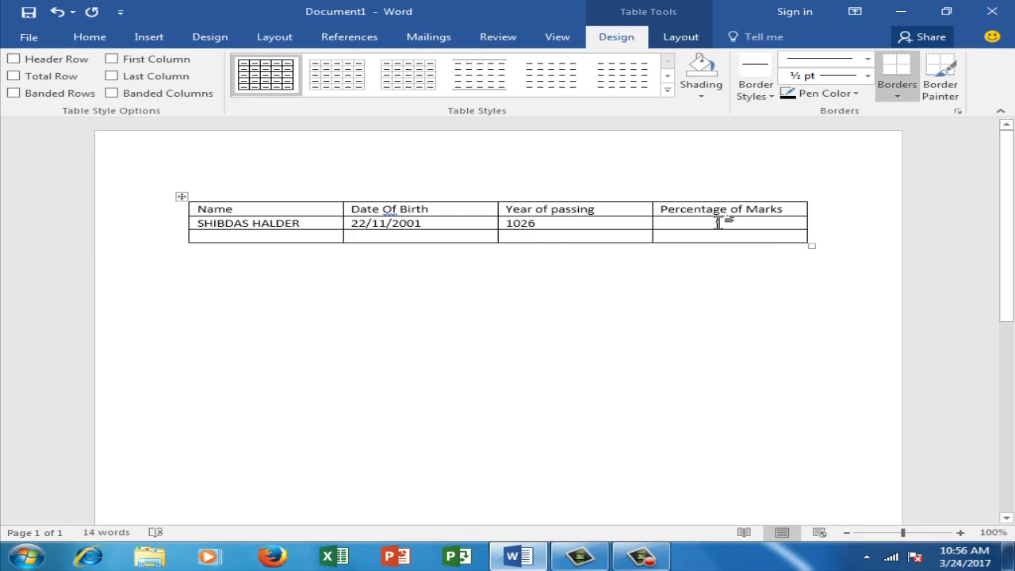
{"action": "left_click", "coordinate": [716, 223]}
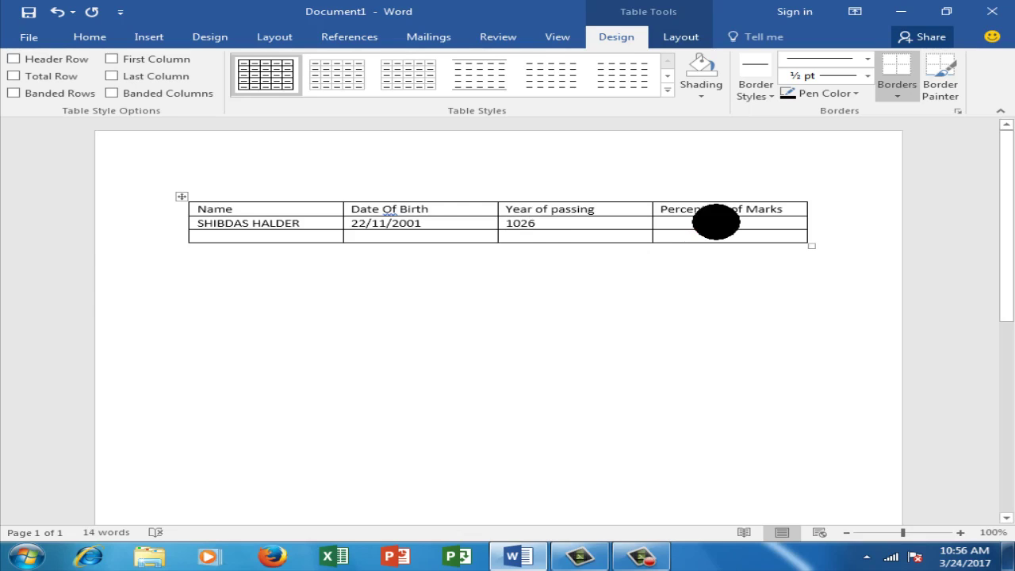
{"action": "type", "text": "80"}
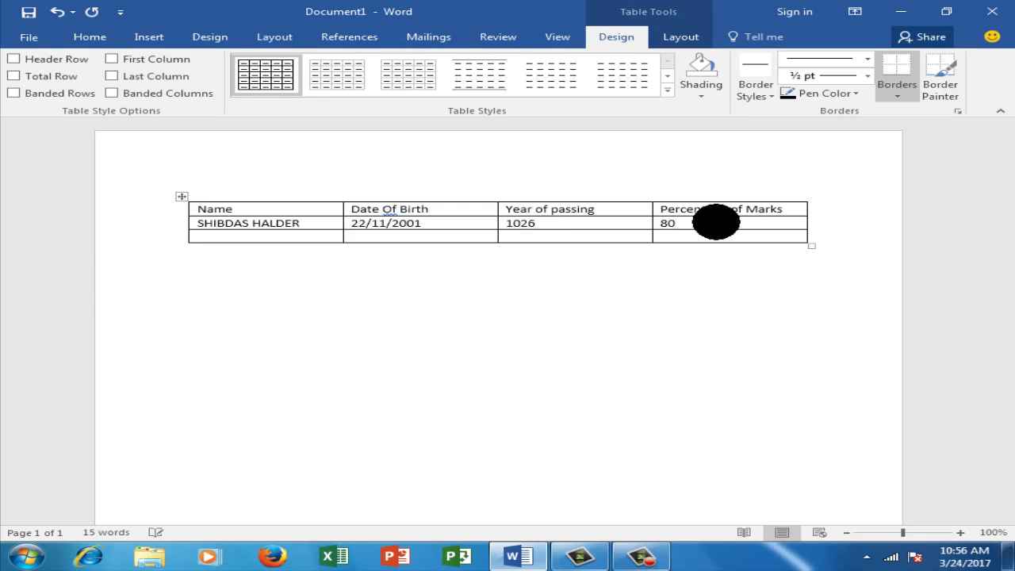
{"action": "type", "text": "%"}
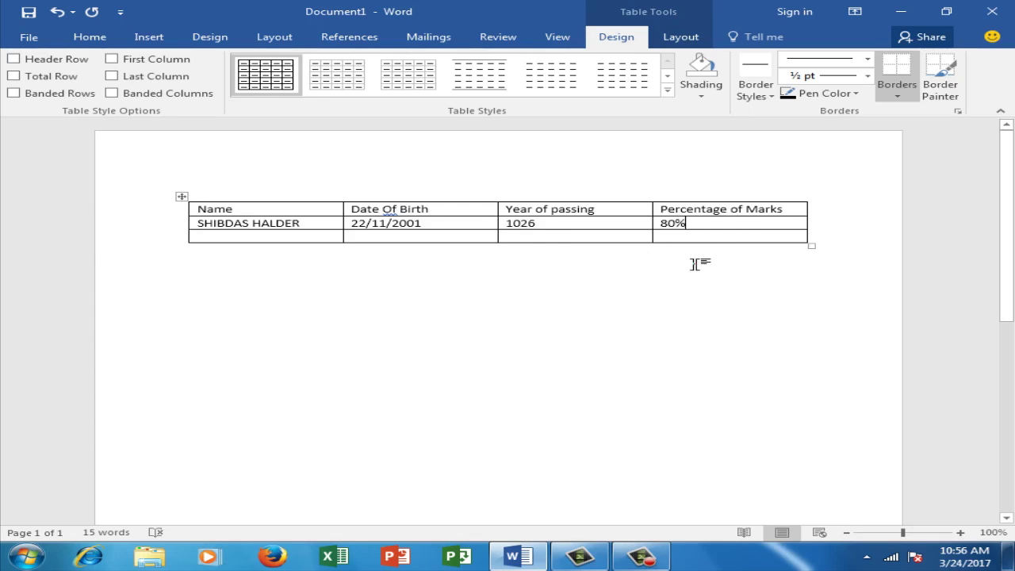
{"action": "left_click", "coordinate": [694, 263]}
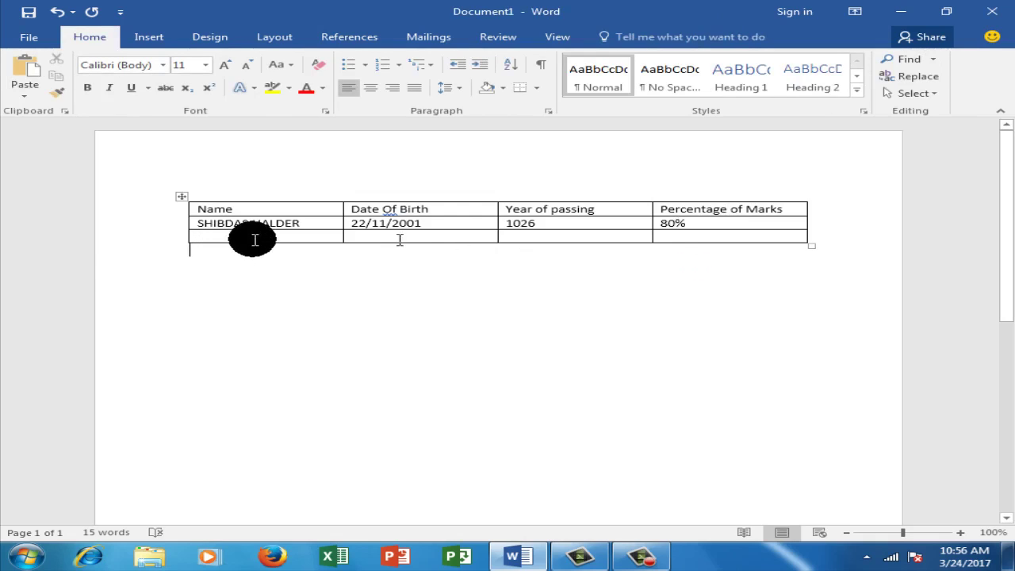
Step: Clear the table's contents and delete the whole table
{"action": "left_click", "coordinate": [186, 197]}
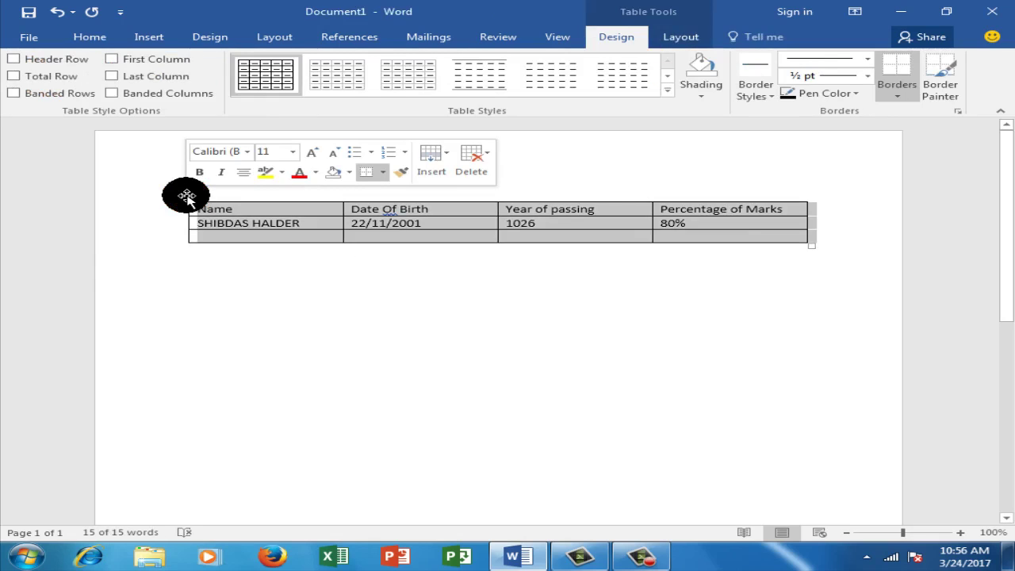
{"action": "key", "text": "Delete"}
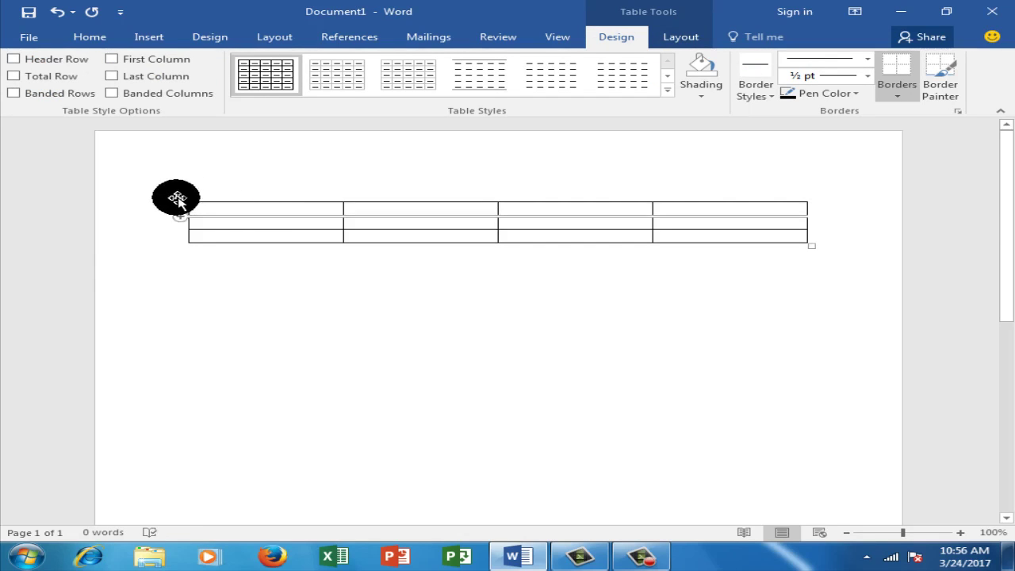
{"action": "left_click", "coordinate": [178, 199]}
{"action": "right_click", "coordinate": [180, 199]}
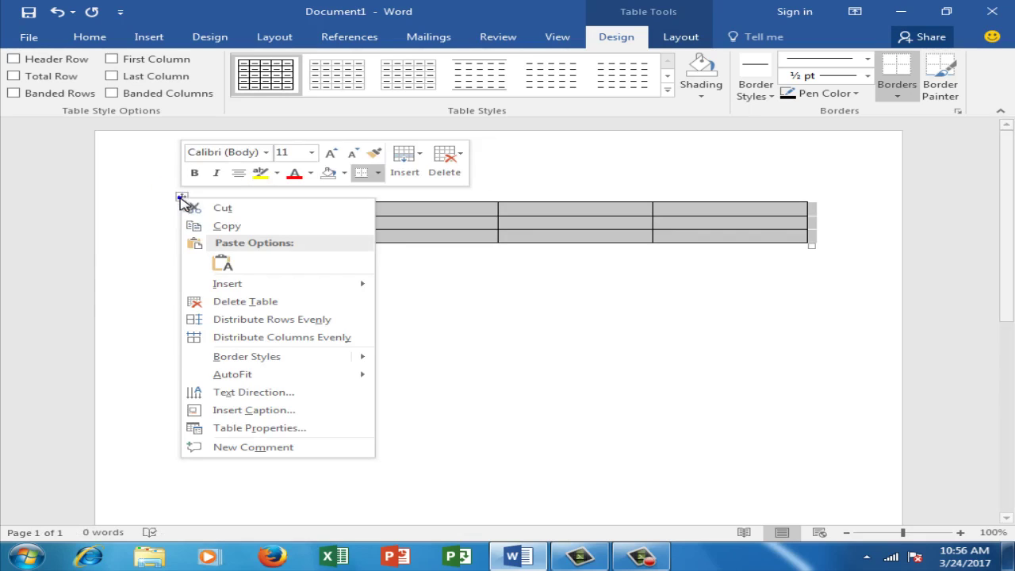
{"action": "left_click", "coordinate": [233, 300]}
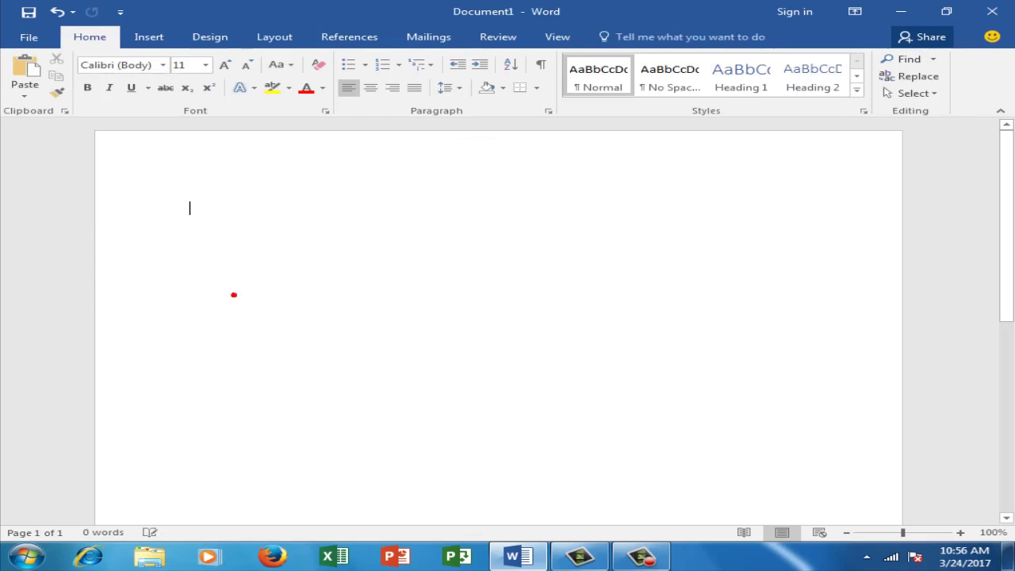
Step: Insert a new empty table with 5 columns and 2 rows via Insert Table
{"action": "left_click", "coordinate": [167, 41]}
{"action": "left_click", "coordinate": [68, 99]}
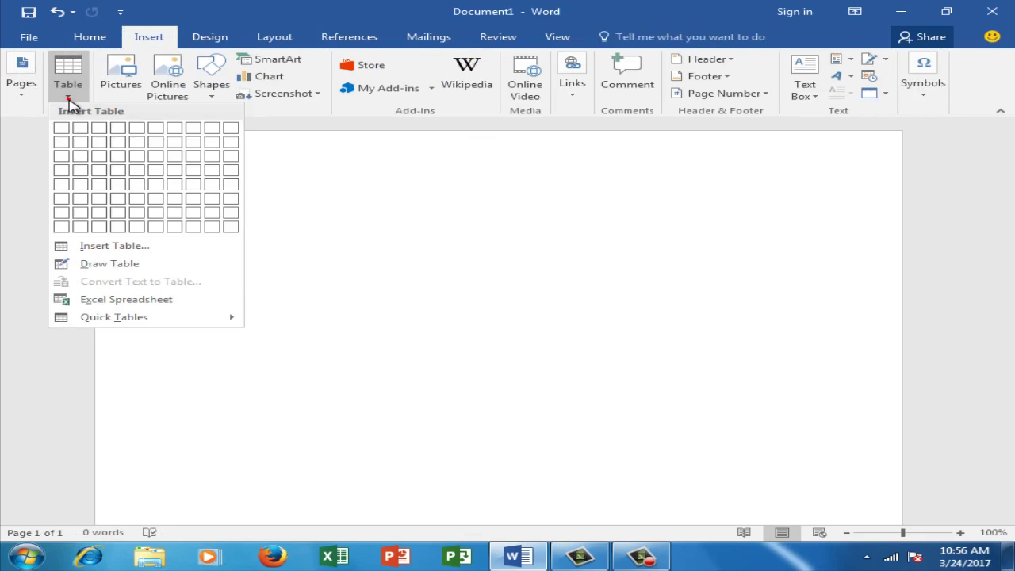
{"action": "left_click", "coordinate": [105, 248]}
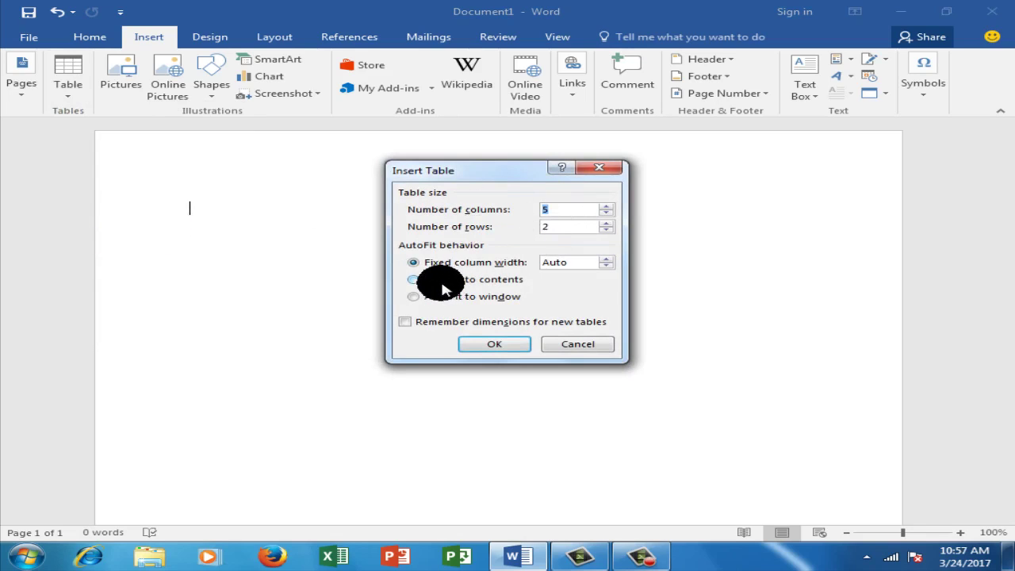
{"action": "left_click", "coordinate": [484, 343]}
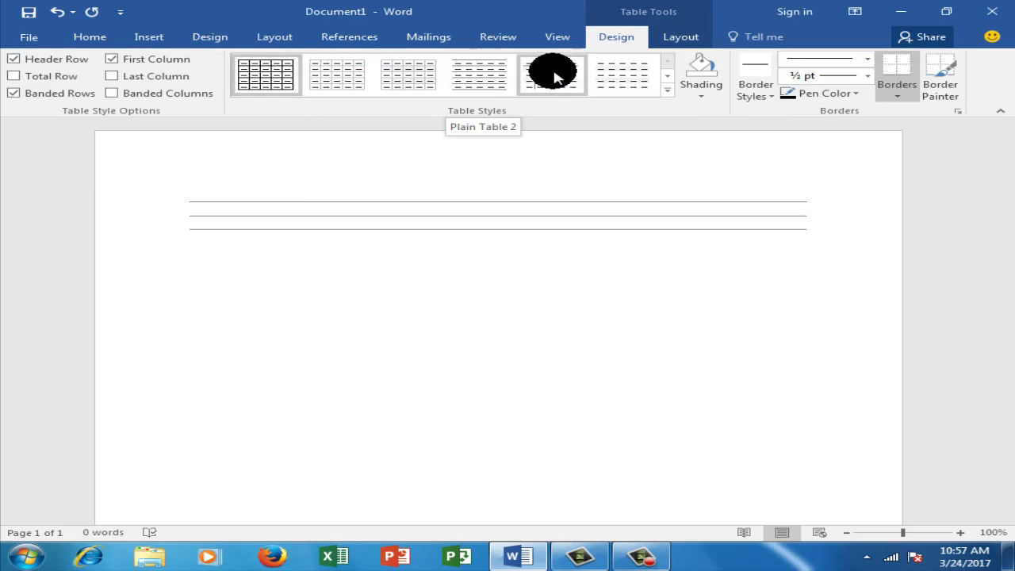
Step: Apply a blue Grid Table style to the table
{"action": "left_click", "coordinate": [668, 90]}
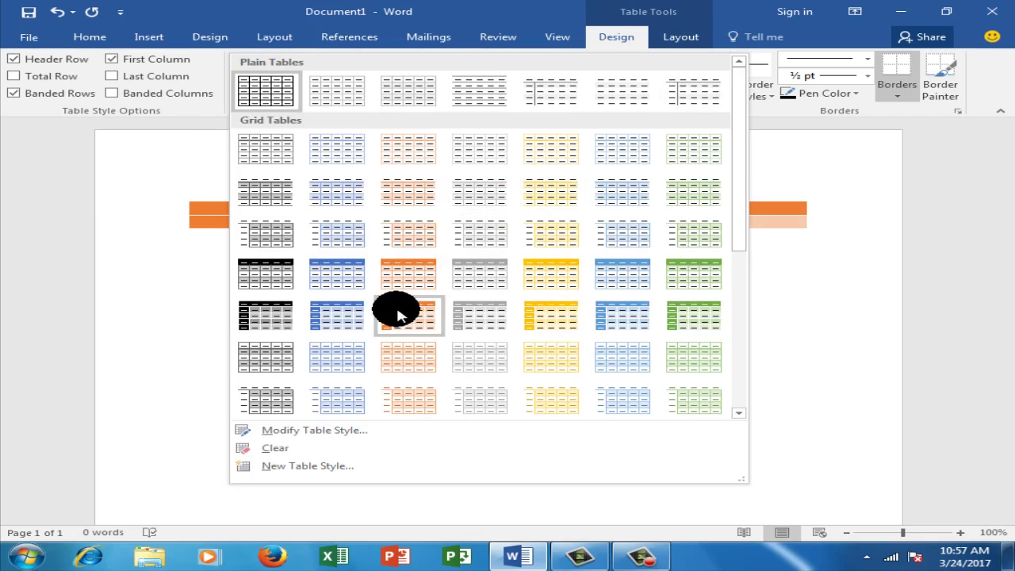
{"action": "left_click", "coordinate": [324, 287]}
{"action": "left_click", "coordinate": [418, 268]}
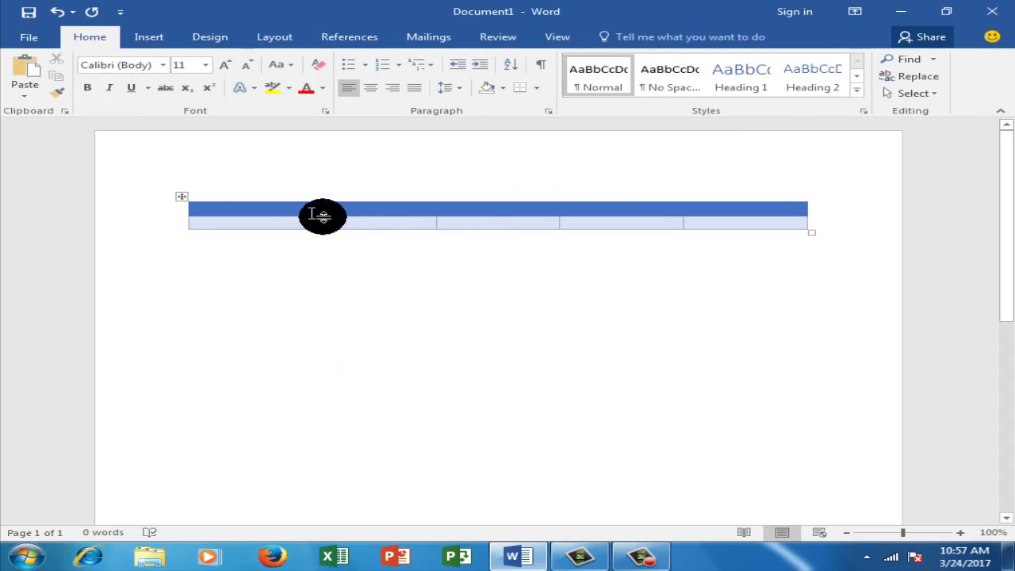
Step: Shade the whole table orange and its header row purple
{"action": "left_click", "coordinate": [182, 196]}
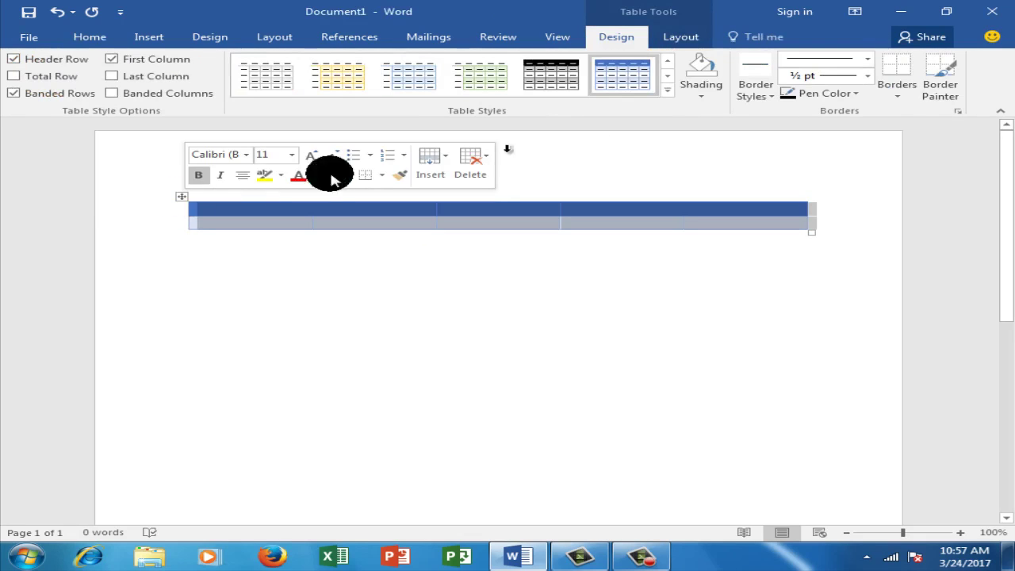
{"action": "left_click", "coordinate": [700, 89]}
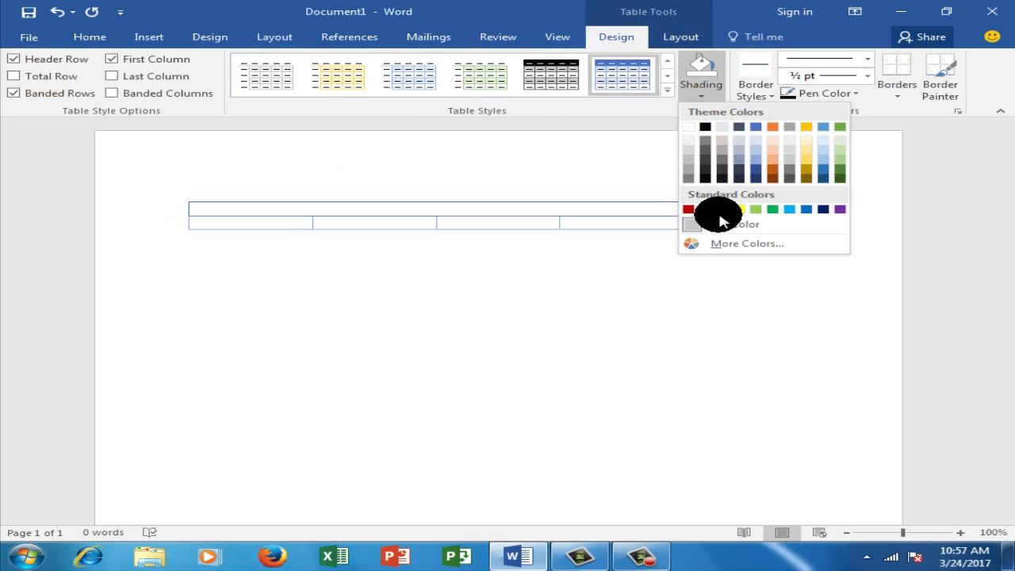
{"action": "left_click", "coordinate": [721, 209]}
{"action": "left_click", "coordinate": [503, 276]}
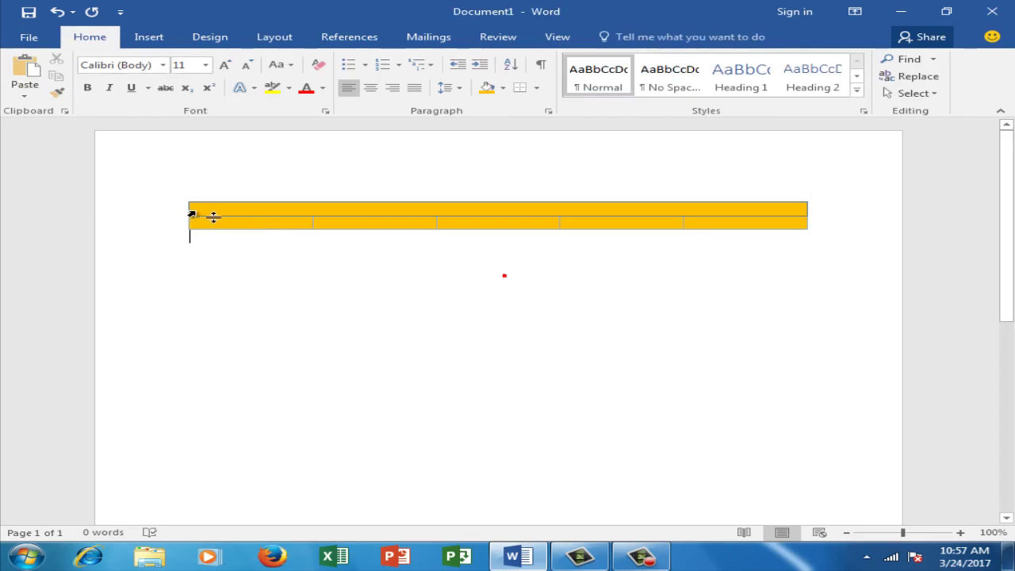
{"action": "left_click_drag", "start_coordinate": [193, 210], "coordinate": [757, 209]}
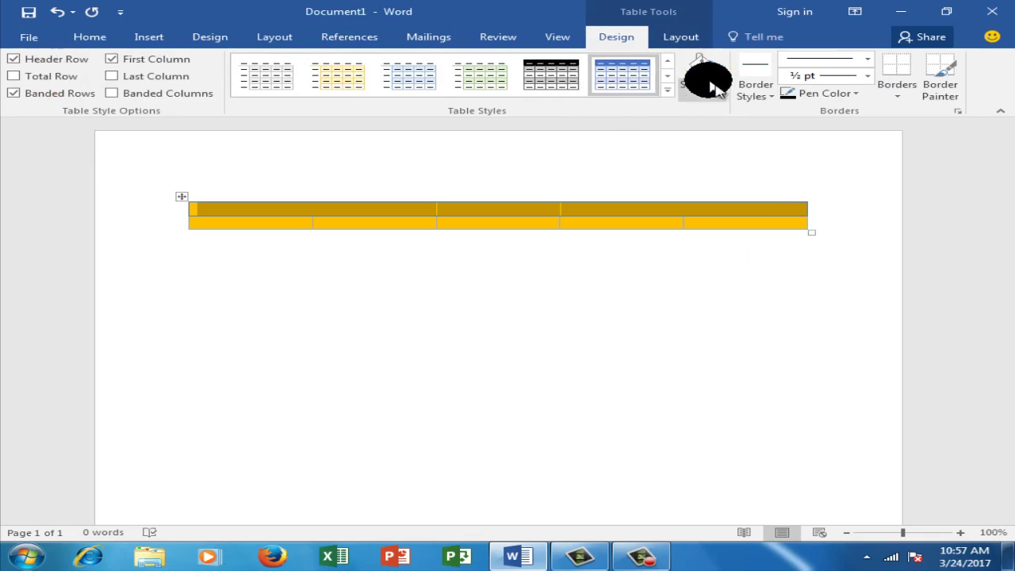
{"action": "left_click", "coordinate": [703, 93]}
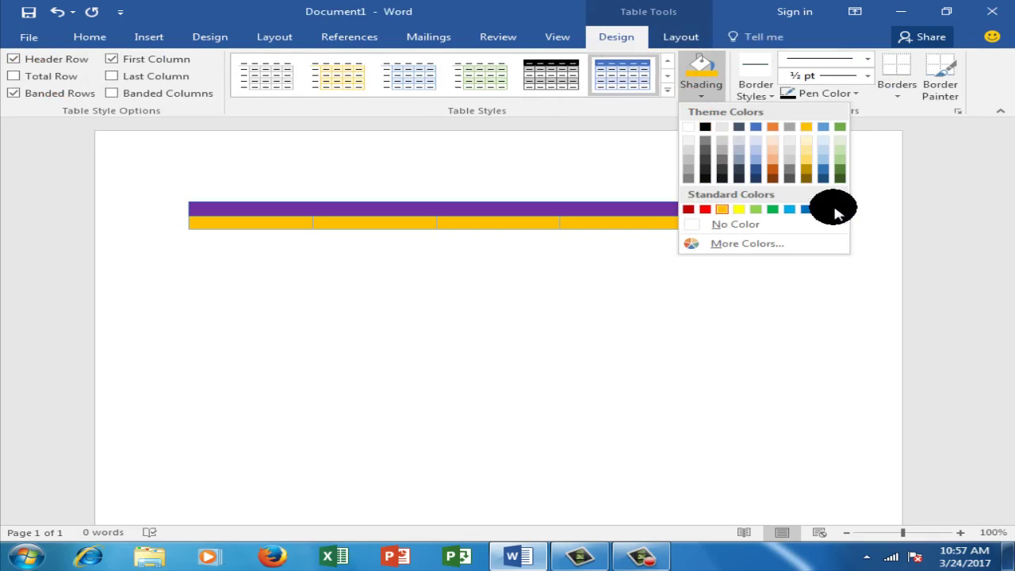
{"action": "left_click", "coordinate": [835, 210]}
Step: Set the border weight to 3 pt and paint a thick black top edge across the table
{"action": "left_click", "coordinate": [870, 77]}
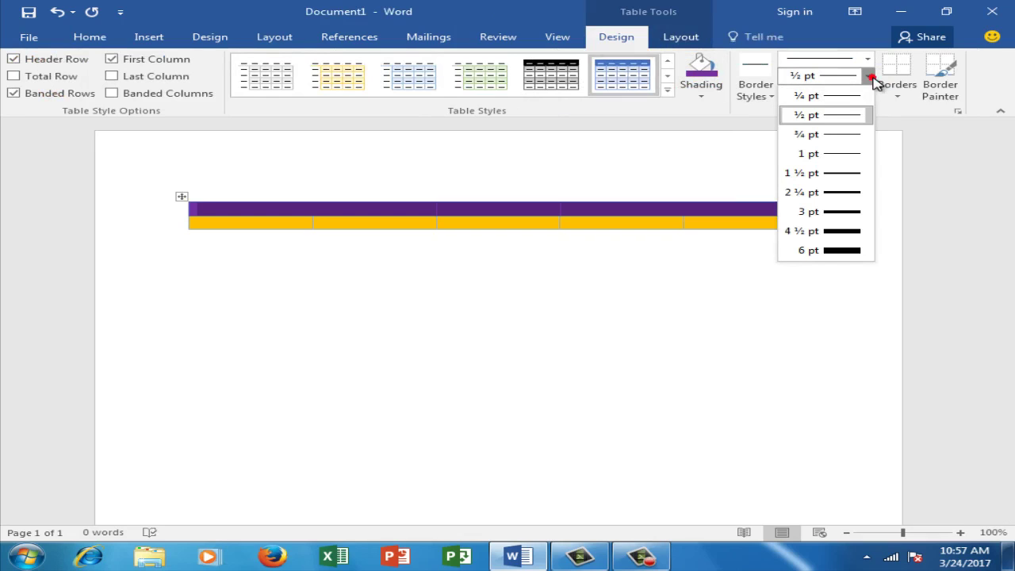
{"action": "left_click", "coordinate": [835, 211]}
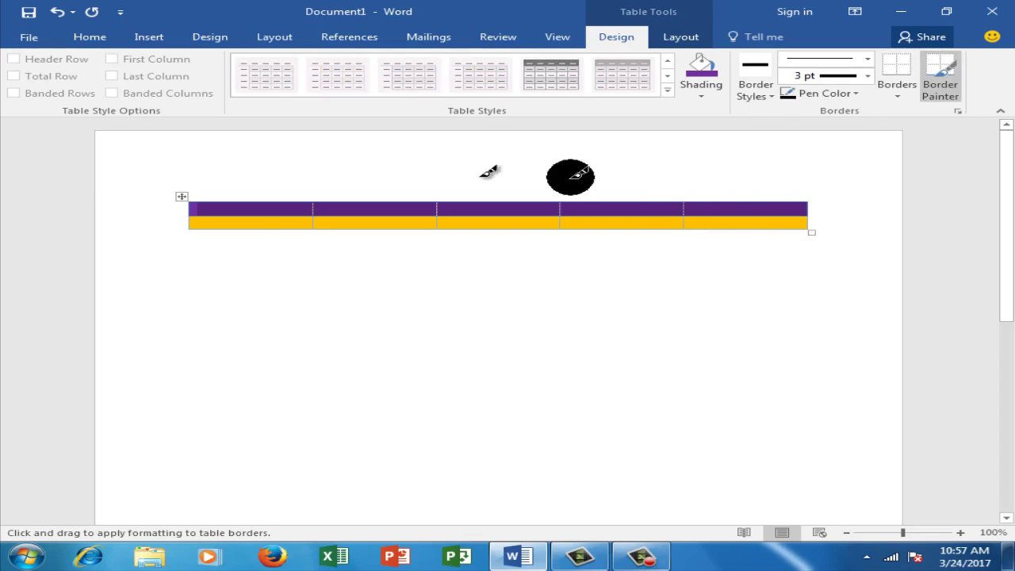
{"action": "left_click", "coordinate": [225, 241]}
{"action": "left_click", "coordinate": [545, 263]}
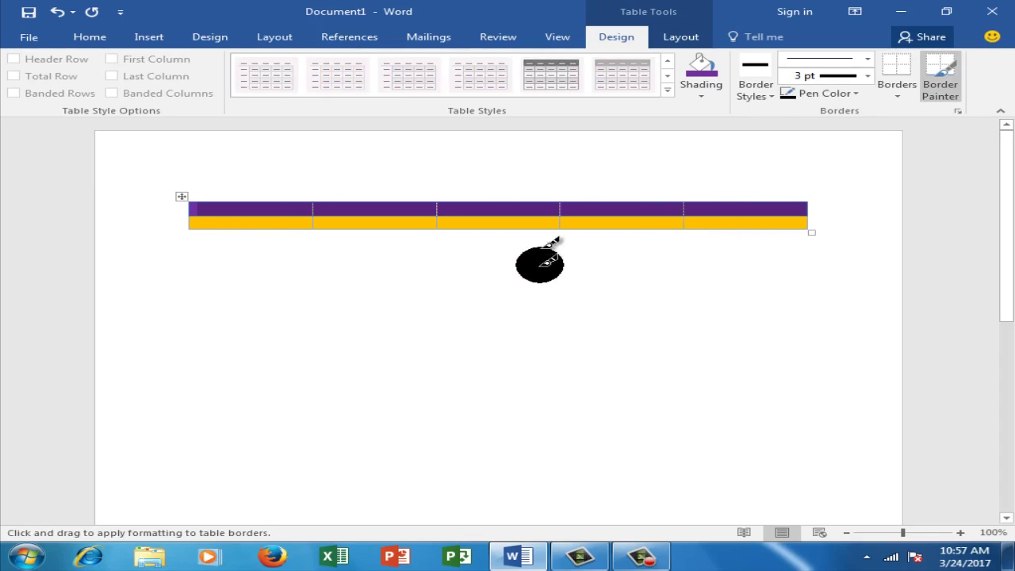
{"action": "mouse_move", "coordinate": [438, 202]}
{"action": "left_mouse_down"}
{"action": "mouse_move", "coordinate": [518, 227]}
{"action": "mouse_move", "coordinate": [440, 203]}
{"action": "mouse_move", "coordinate": [692, 204]}
{"action": "left_mouse_up"}
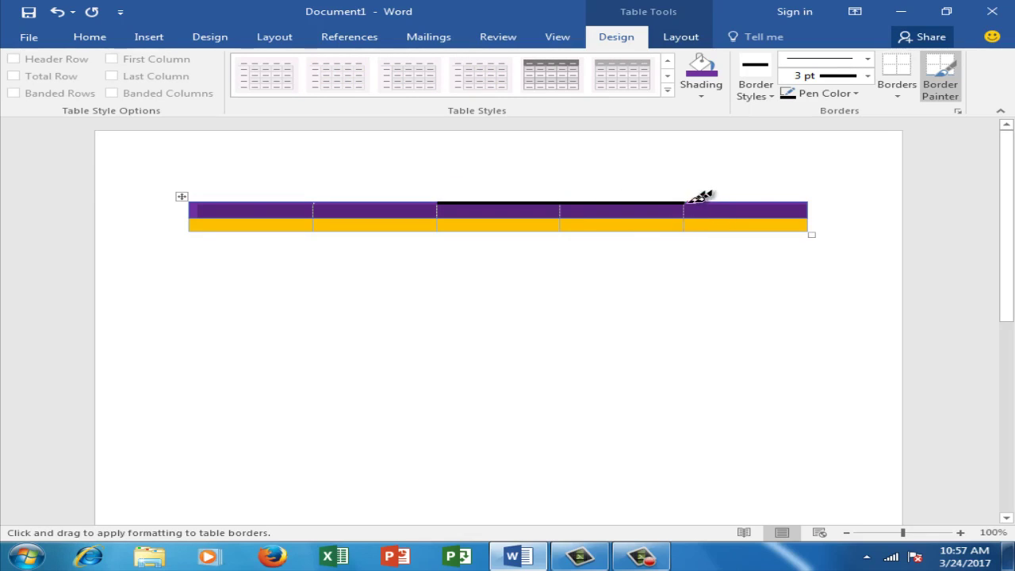
{"action": "left_click_drag", "start_coordinate": [692, 204], "coordinate": [801, 202]}
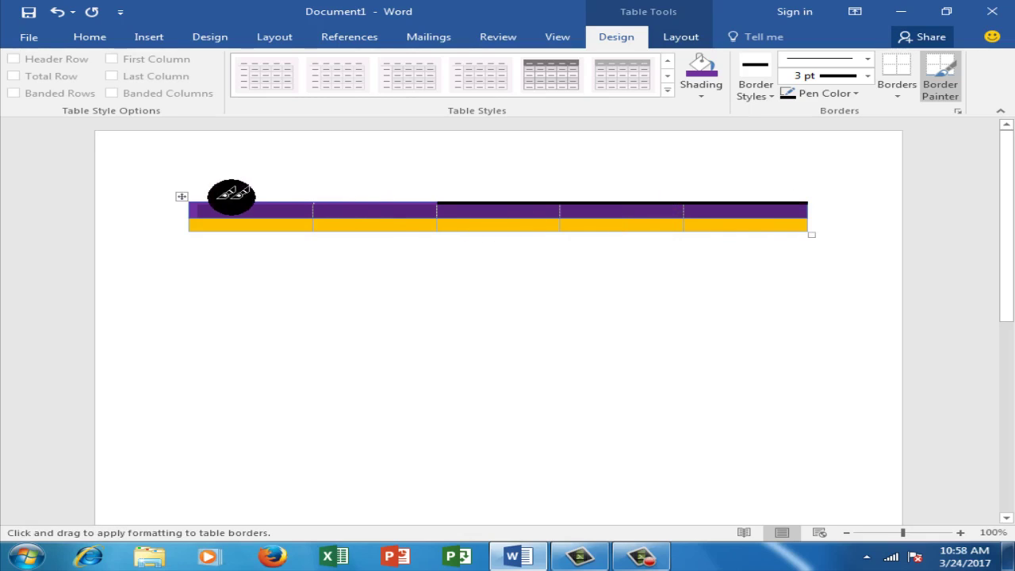
{"action": "mouse_move", "coordinate": [190, 201]}
{"action": "left_mouse_down"}
{"action": "mouse_move", "coordinate": [418, 198]}
{"action": "mouse_move", "coordinate": [196, 213]}
{"action": "mouse_move", "coordinate": [796, 212]}
{"action": "mouse_move", "coordinate": [752, 215]}
{"action": "left_mouse_up"}
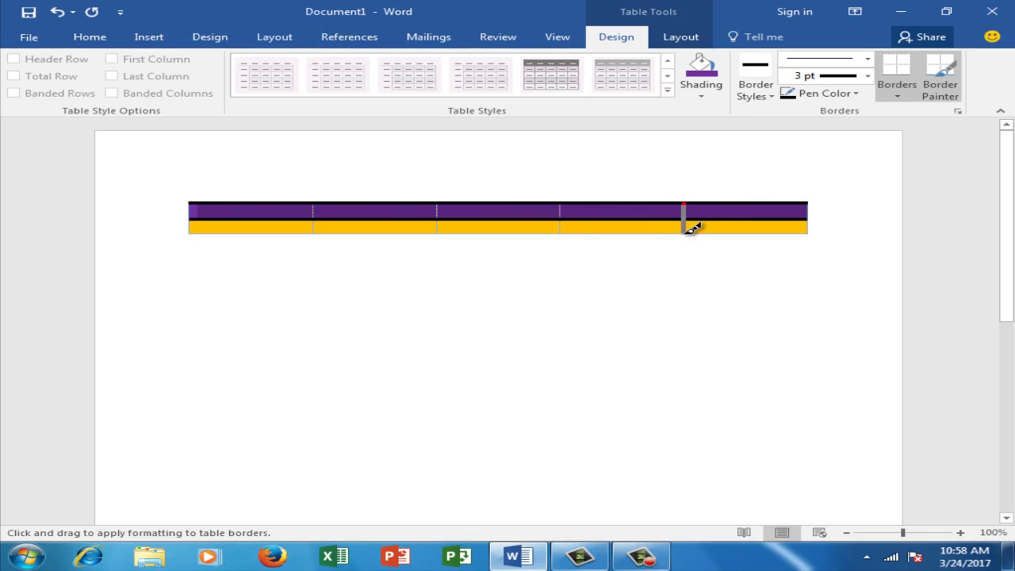
Step: Paint thick black 3 pt borders on all four column dividers and the left, bottom and right edges
{"action": "left_click_drag", "start_coordinate": [690, 201], "coordinate": [685, 222]}
{"action": "left_click", "coordinate": [560, 210]}
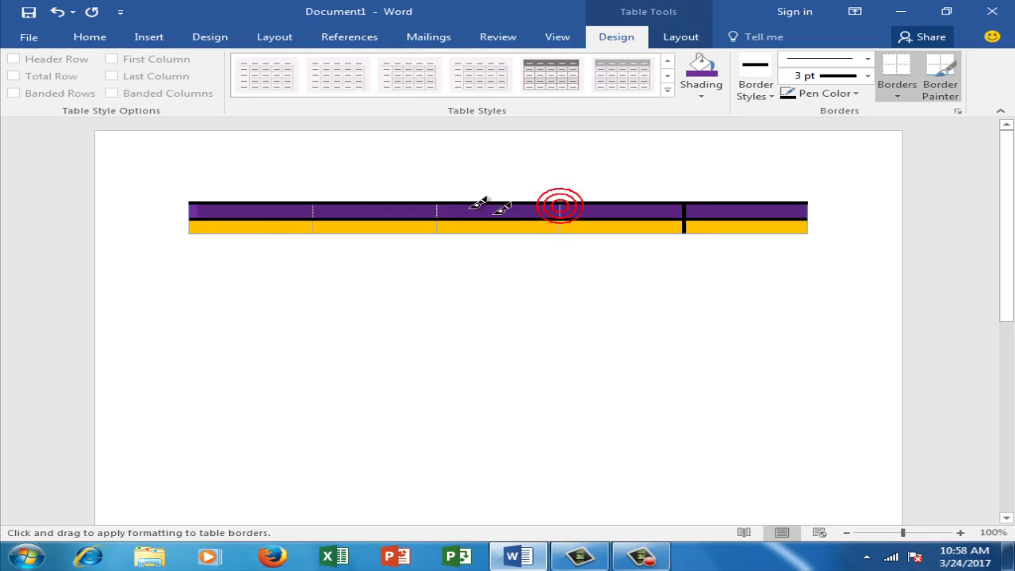
{"action": "left_click", "coordinate": [437, 208]}
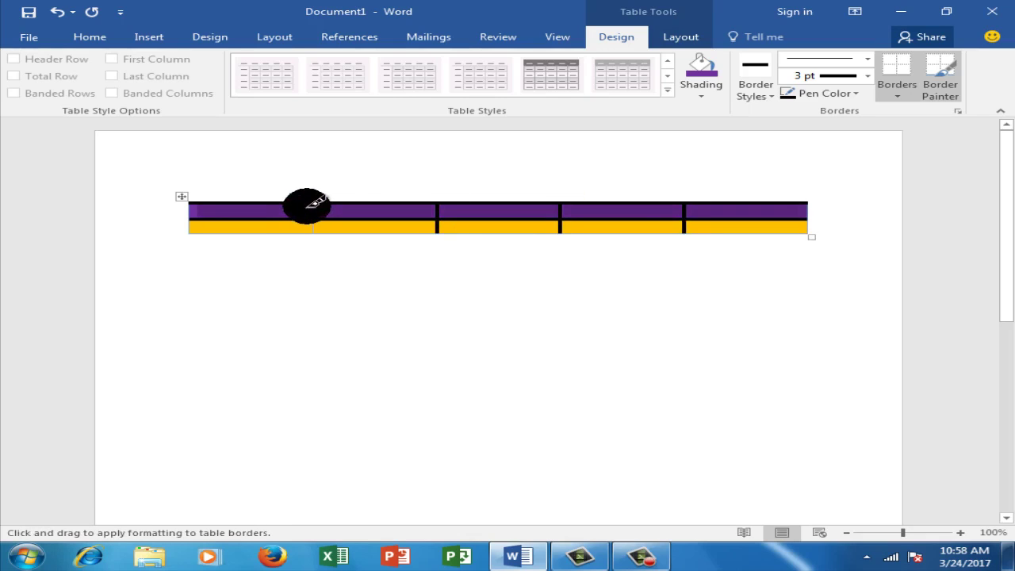
{"action": "left_click", "coordinate": [315, 208]}
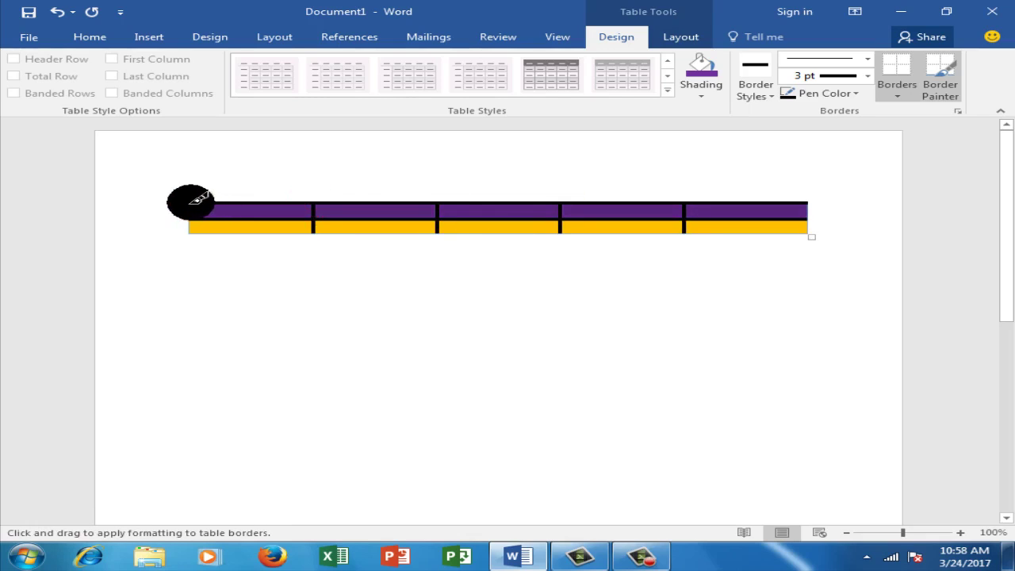
{"action": "left_click_drag", "start_coordinate": [199, 228], "coordinate": [191, 200]}
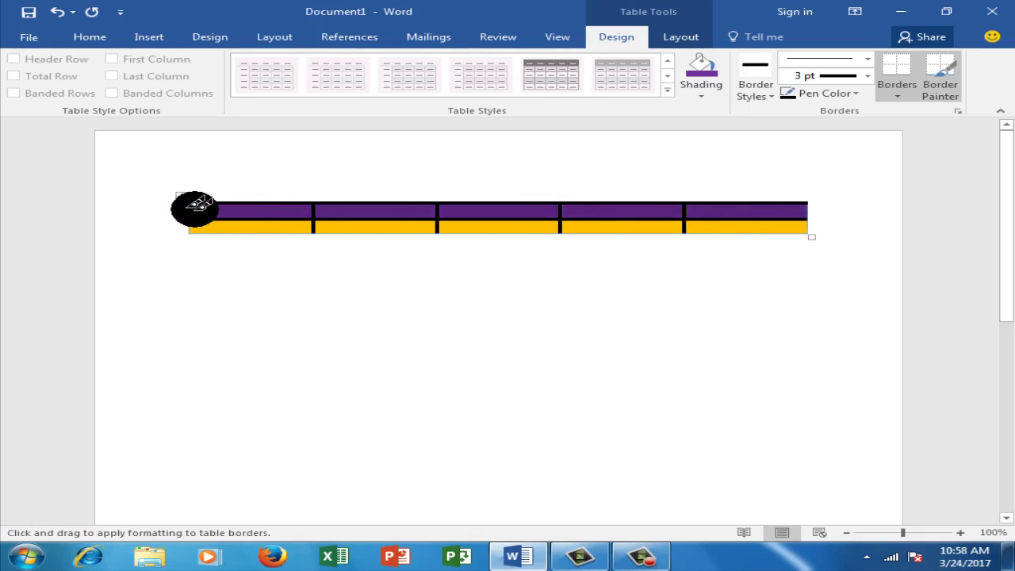
{"action": "left_click", "coordinate": [189, 210]}
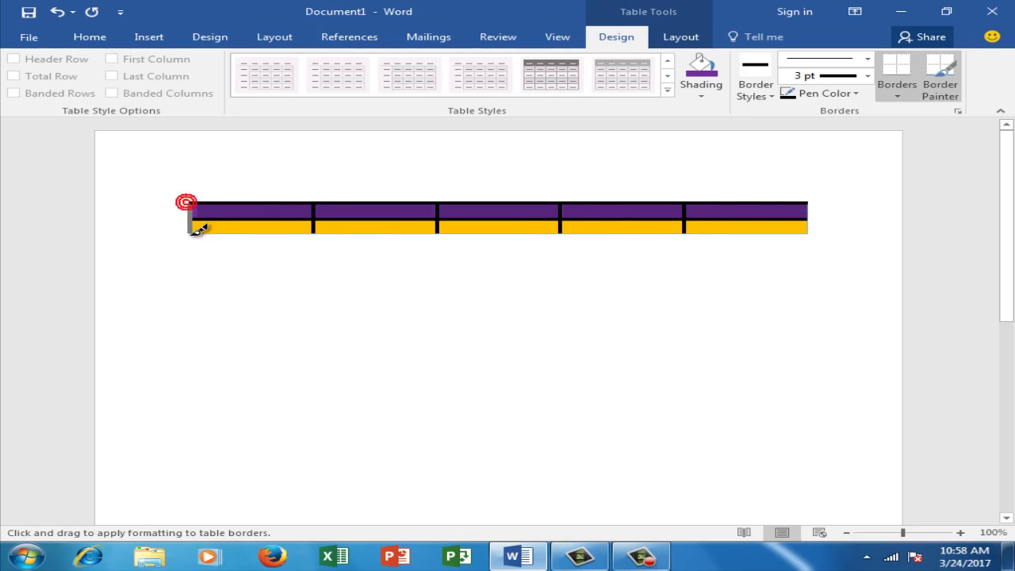
{"action": "left_click_drag", "start_coordinate": [203, 228], "coordinate": [802, 230]}
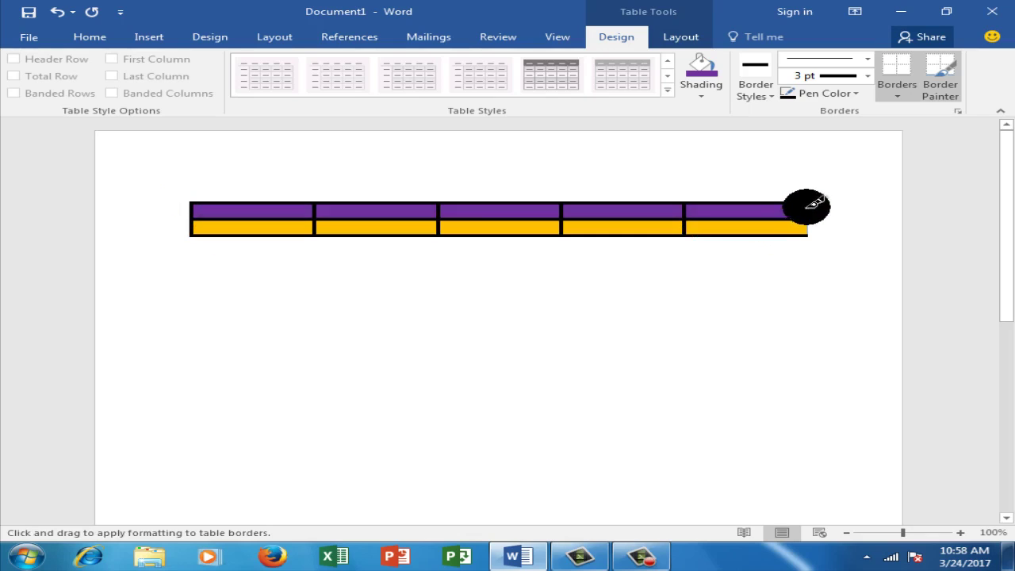
{"action": "mouse_move", "coordinate": [803, 233]}
{"action": "left_mouse_down"}
{"action": "mouse_move", "coordinate": [815, 206]}
{"action": "mouse_move", "coordinate": [849, 209]}
{"action": "left_mouse_up"}
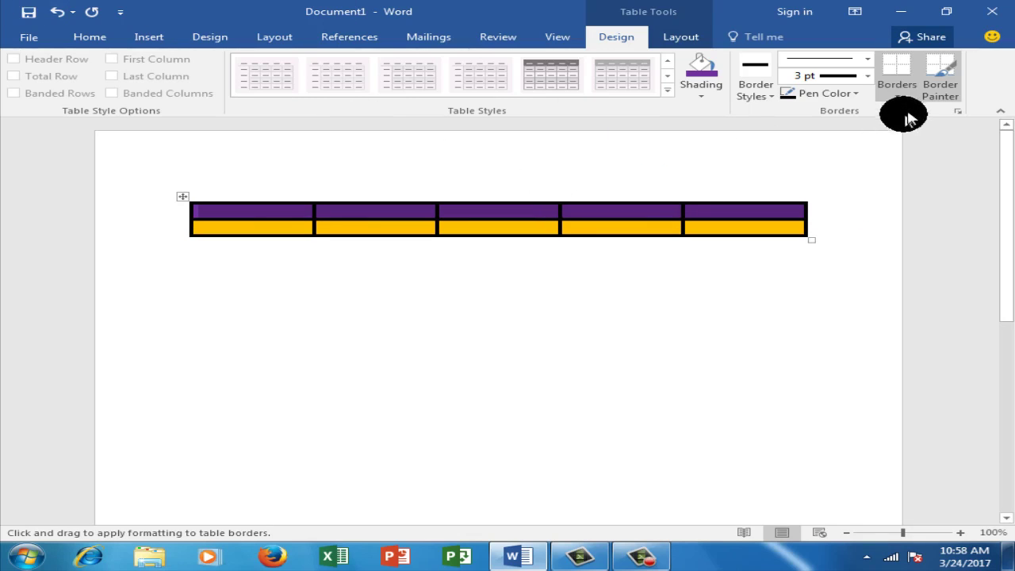
Step: Switch the border pen to light green and repaint the rightmost divider and right edge
{"action": "left_click", "coordinate": [863, 93]}
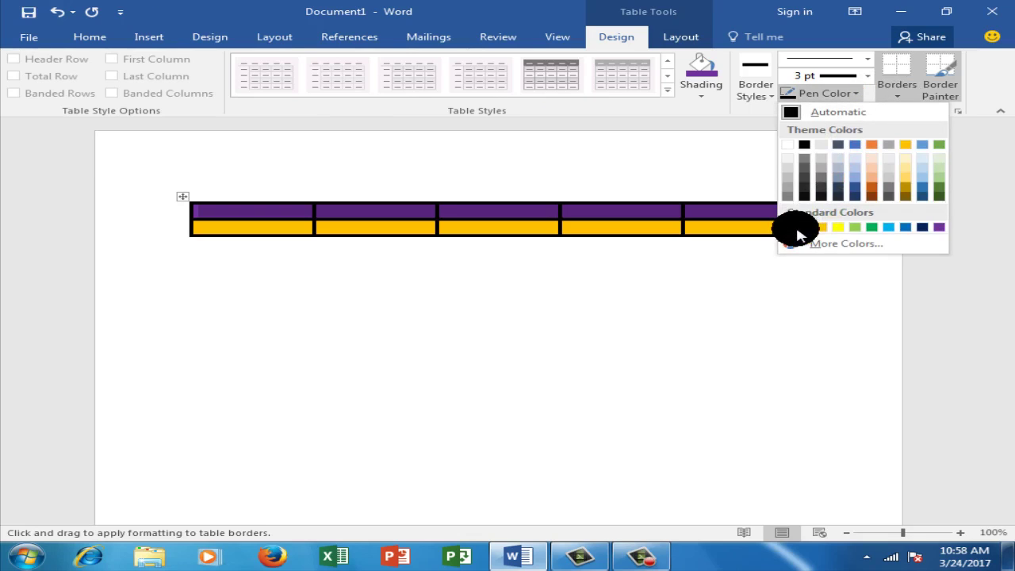
{"action": "left_click", "coordinate": [853, 227]}
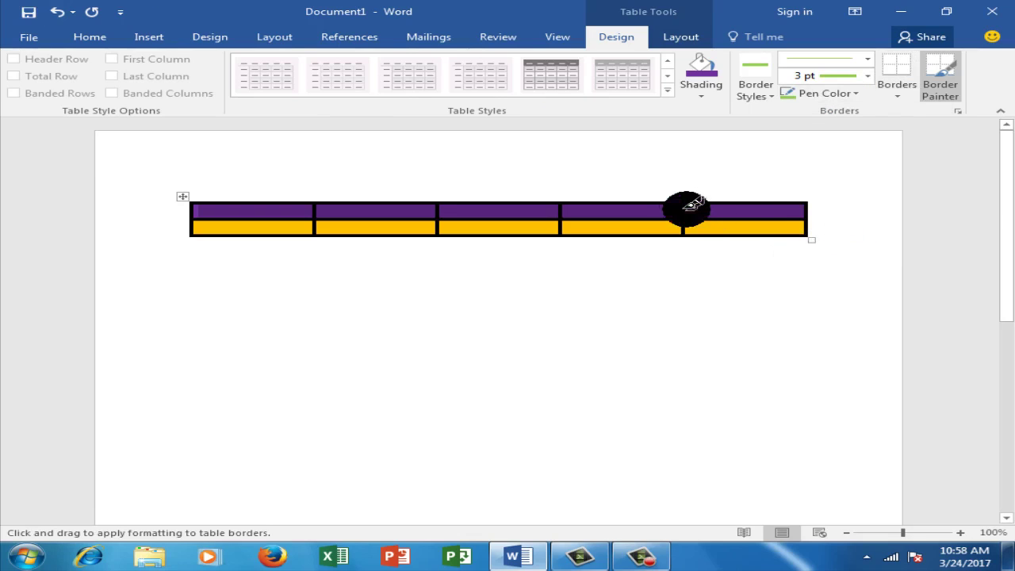
{"action": "left_click", "coordinate": [690, 232]}
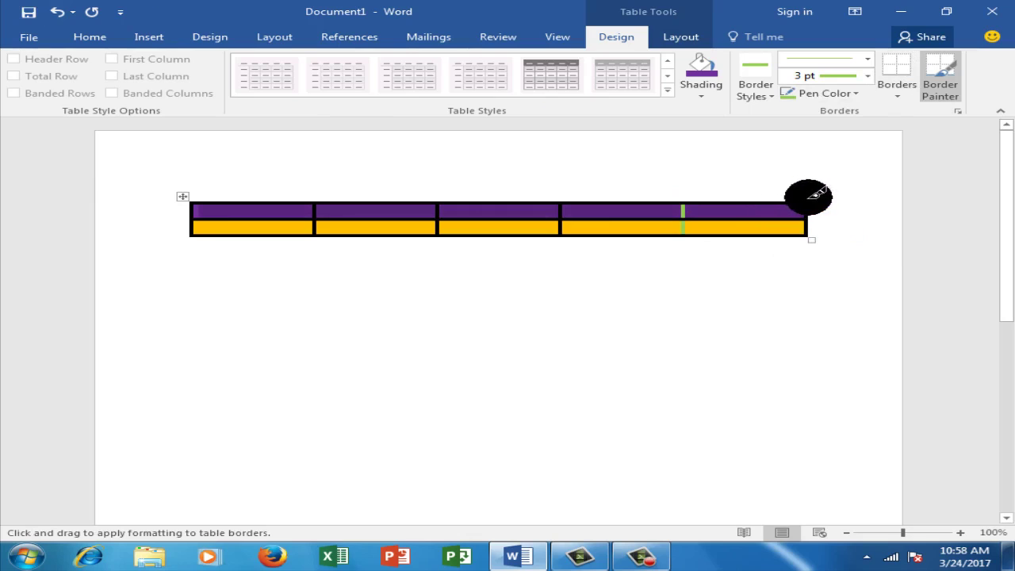
{"action": "left_click", "coordinate": [807, 227]}
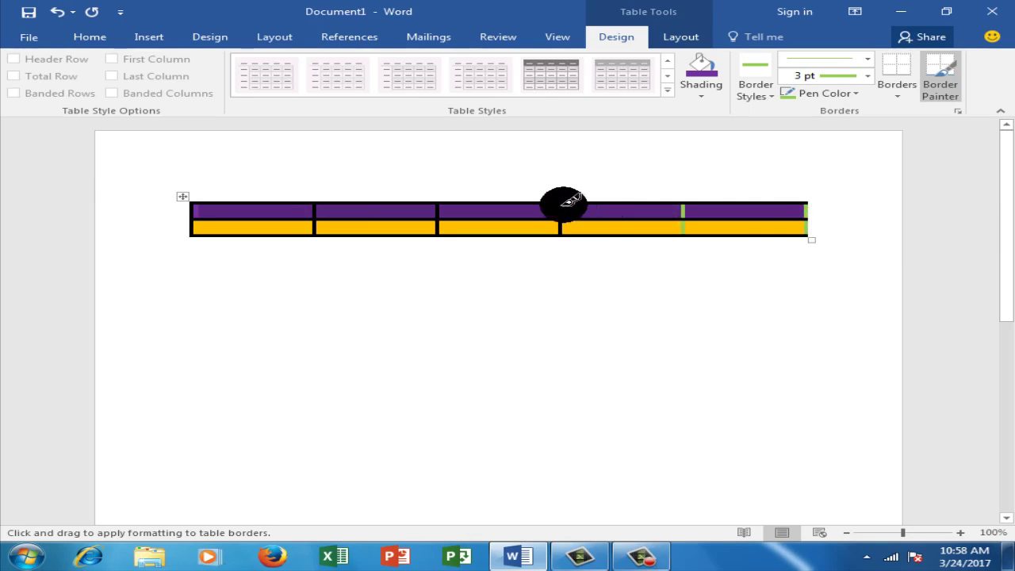
Step: Give the header row light green borders on all cells using Top Border, No Border, then All Borders
{"action": "left_click", "coordinate": [901, 96]}
{"action": "left_click", "coordinate": [894, 133]}
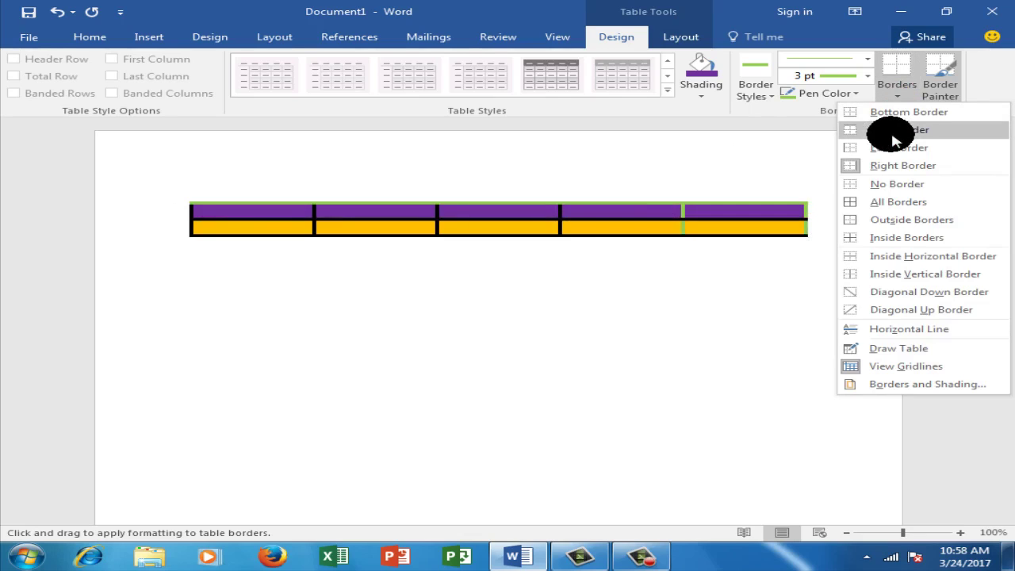
{"action": "left_click", "coordinate": [899, 184]}
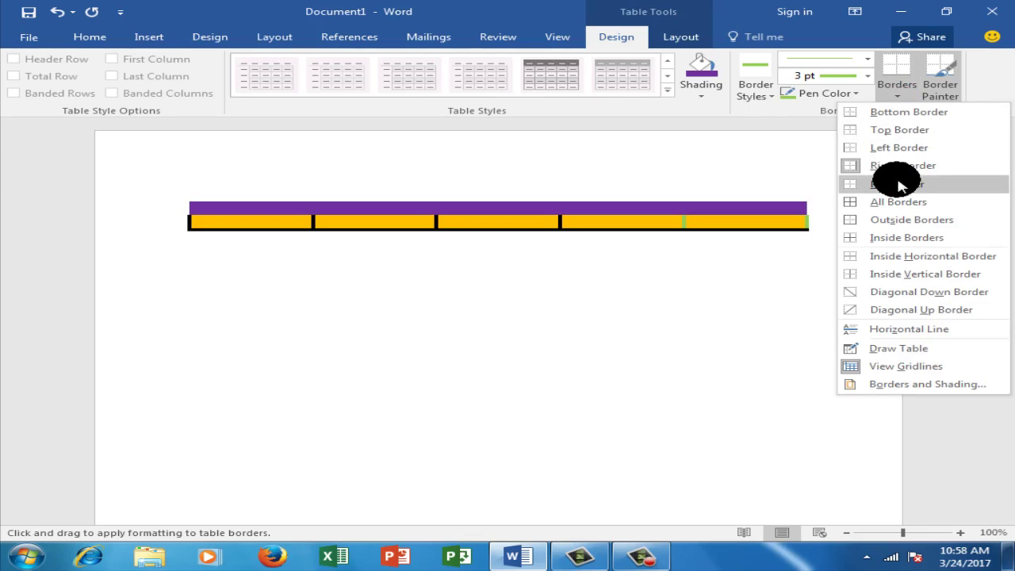
{"action": "left_click", "coordinate": [892, 203]}
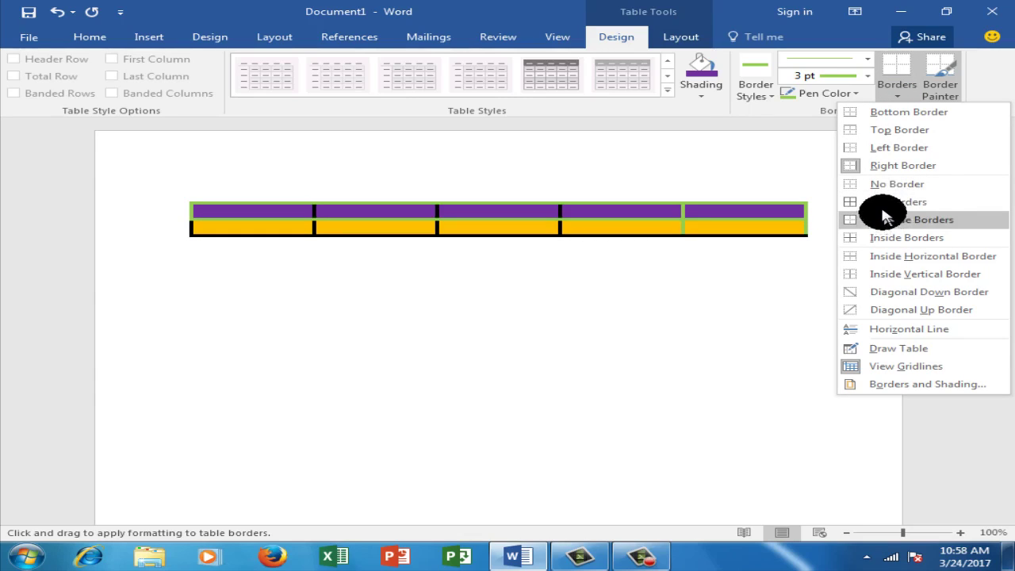
{"action": "left_click", "coordinate": [884, 204]}
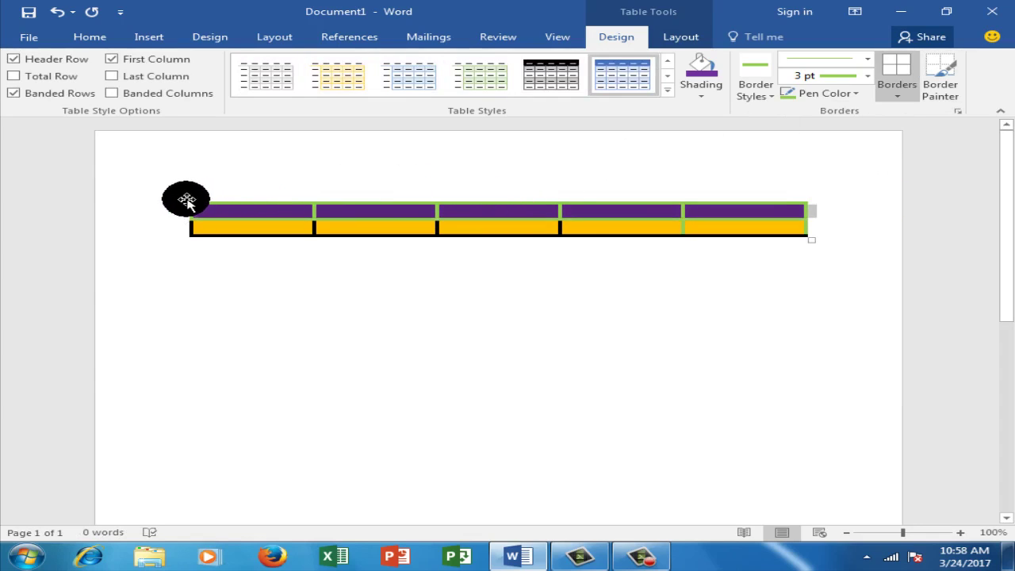
{"action": "left_click", "coordinate": [187, 202]}
Step: Delete the coloured table through its right-click Delete Table command
{"action": "left_click", "coordinate": [186, 199]}
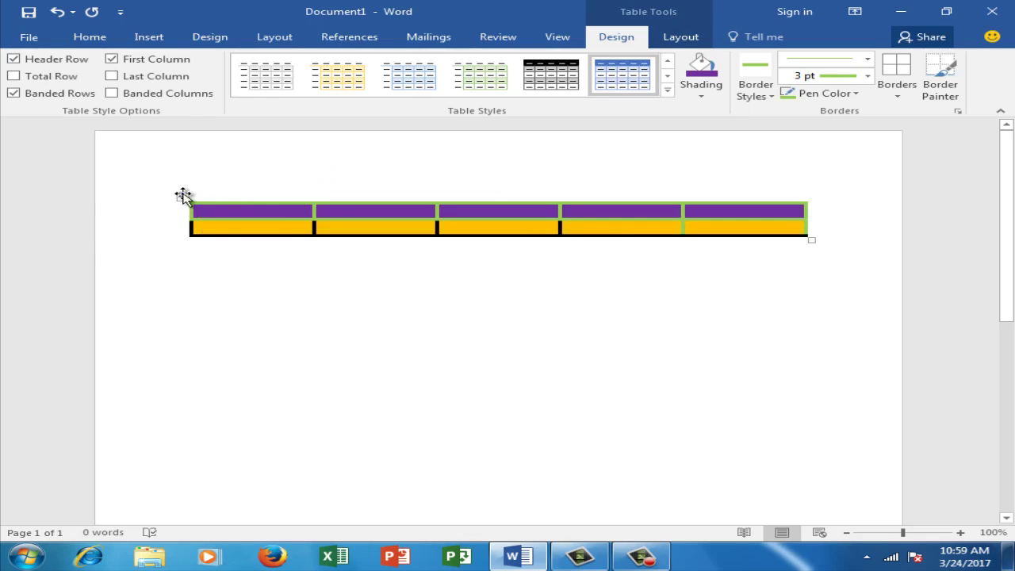
{"action": "right_click", "coordinate": [184, 196]}
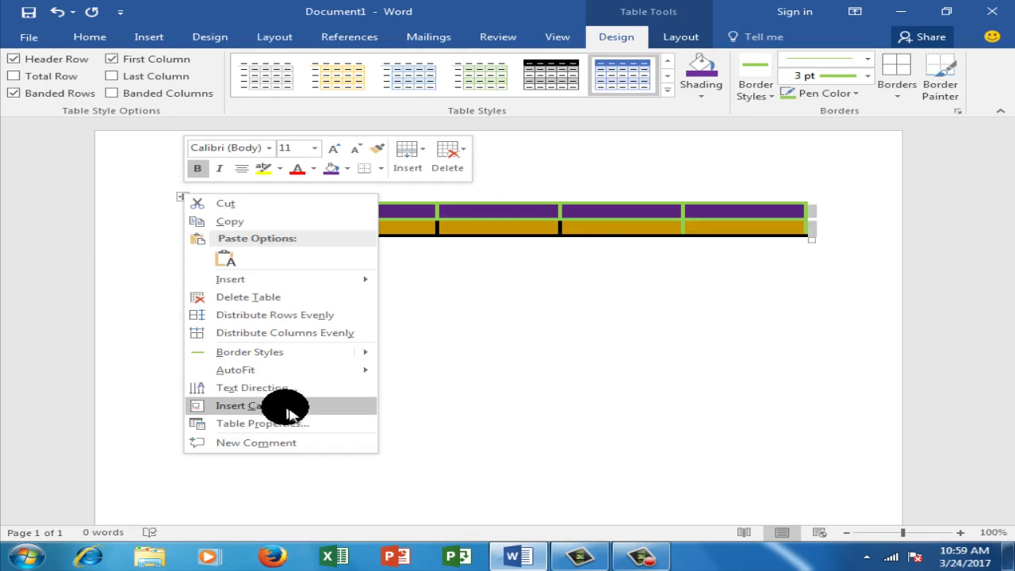
{"action": "left_click", "coordinate": [263, 298]}
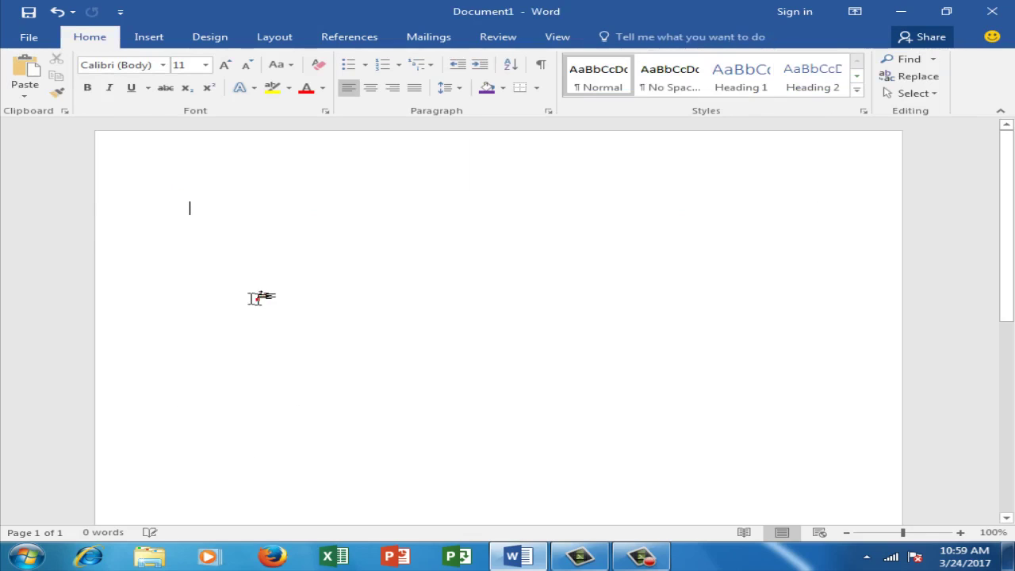
Step: Use Draw Table to draw a plain table outline split into two rows and three columns
{"action": "left_click", "coordinate": [151, 40]}
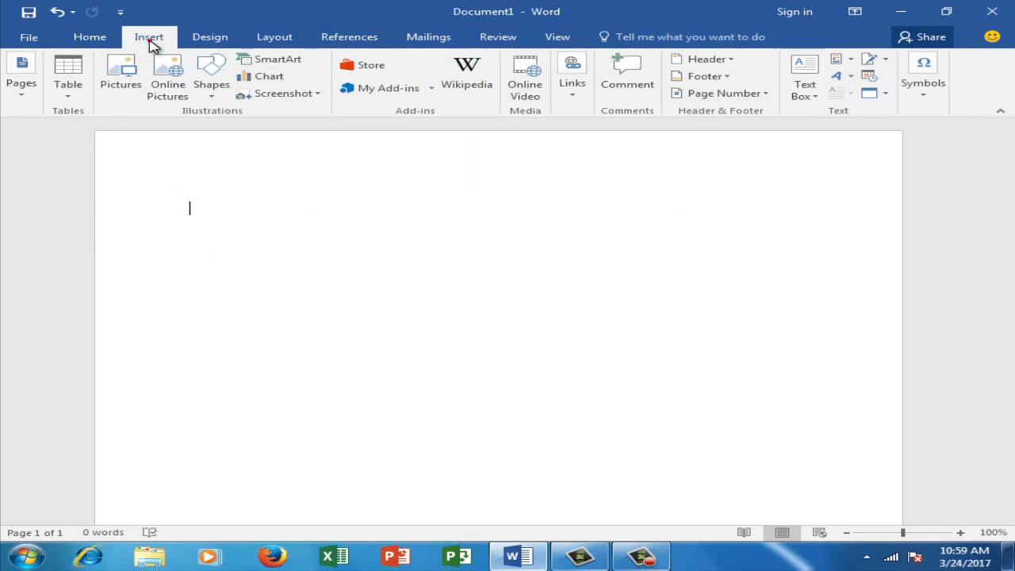
{"action": "left_click", "coordinate": [67, 99]}
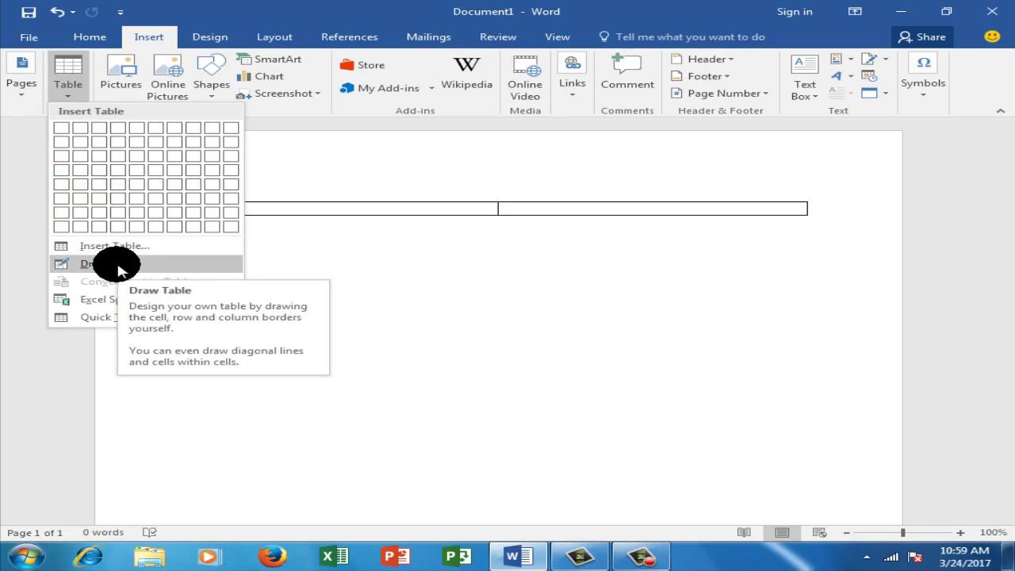
{"action": "left_click", "coordinate": [117, 266]}
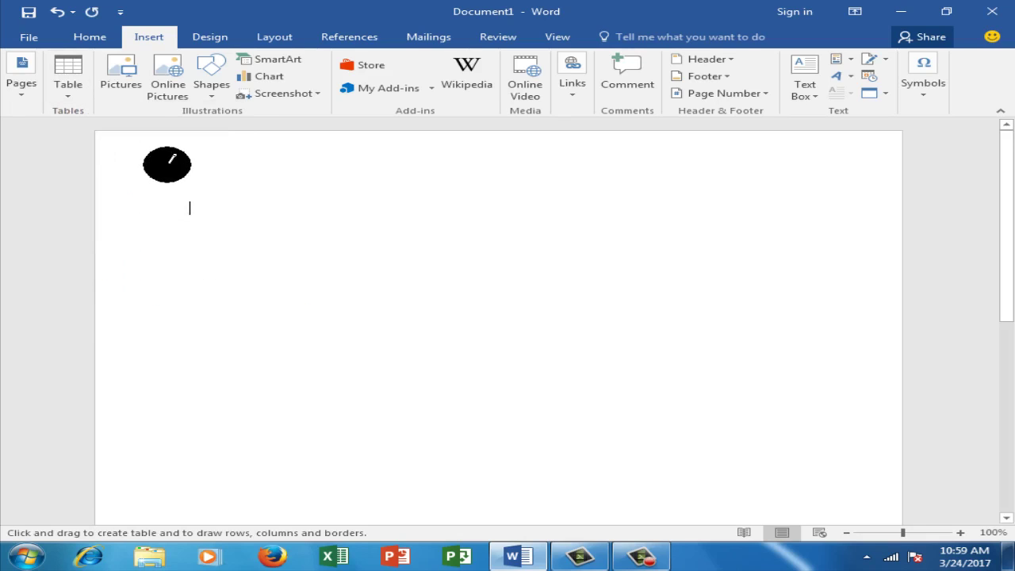
{"action": "mouse_move", "coordinate": [134, 190]}
{"action": "left_mouse_down"}
{"action": "mouse_move", "coordinate": [587, 247]}
{"action": "mouse_move", "coordinate": [589, 262]}
{"action": "left_mouse_up"}
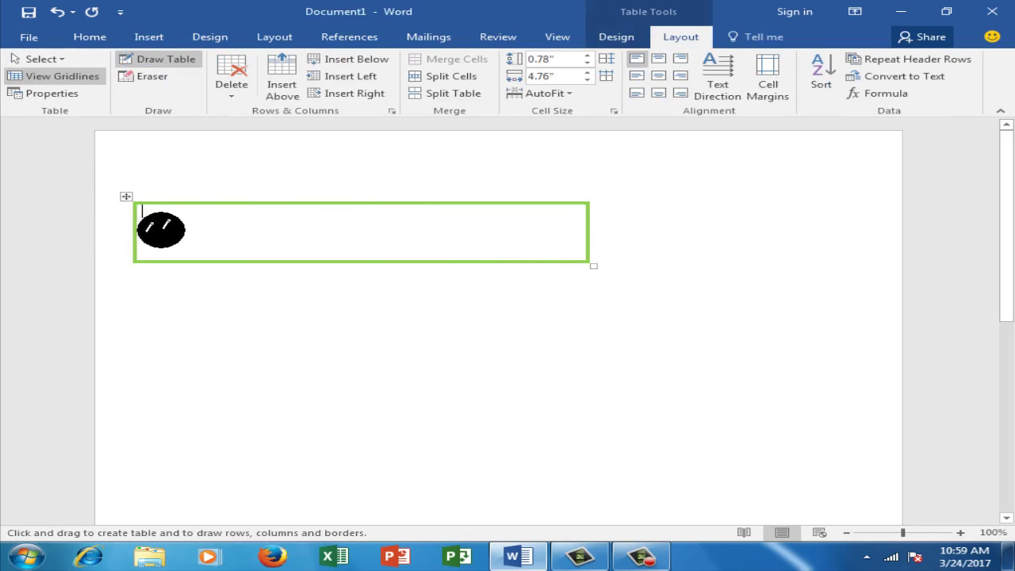
{"action": "left_click_drag", "start_coordinate": [136, 232], "coordinate": [321, 232]}
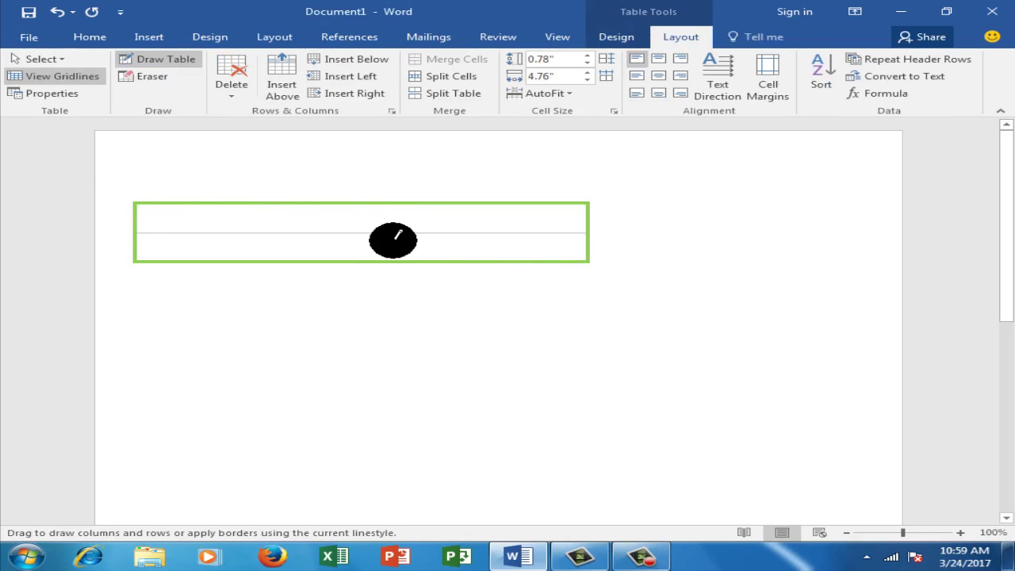
{"action": "mouse_move", "coordinate": [393, 240]}
{"action": "left_mouse_down"}
{"action": "mouse_move", "coordinate": [381, 230]}
{"action": "mouse_move", "coordinate": [365, 261]}
{"action": "left_mouse_up"}
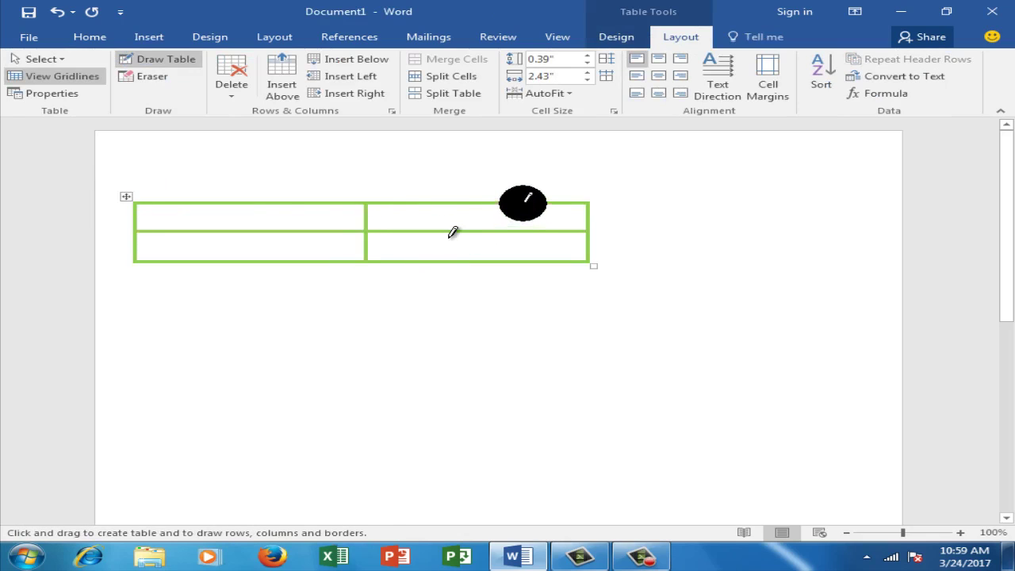
{"action": "left_click_drag", "start_coordinate": [523, 203], "coordinate": [524, 261]}
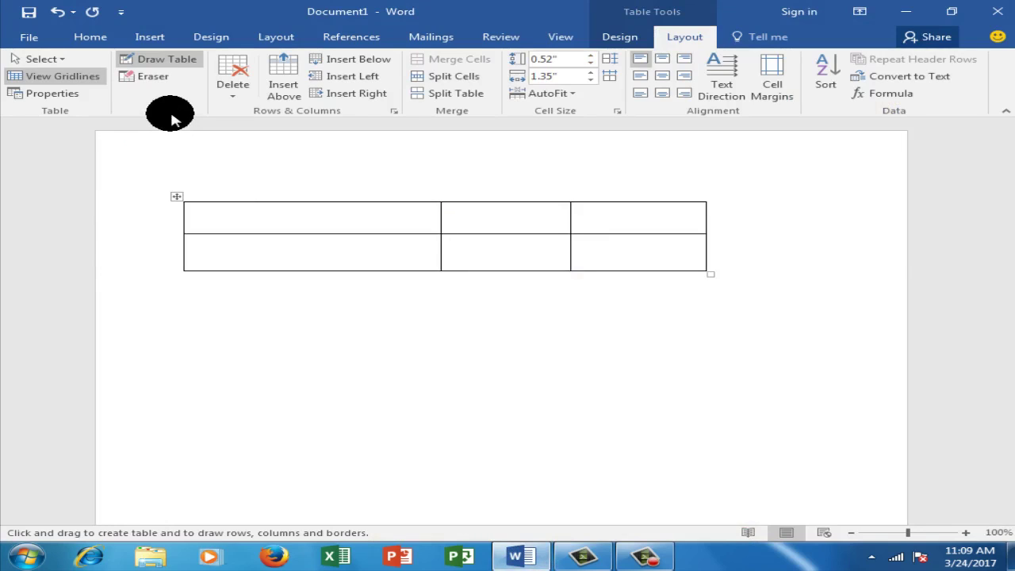
Step: Erase the third column's right and bottom borders with the Eraser
{"action": "left_click", "coordinate": [152, 77]}
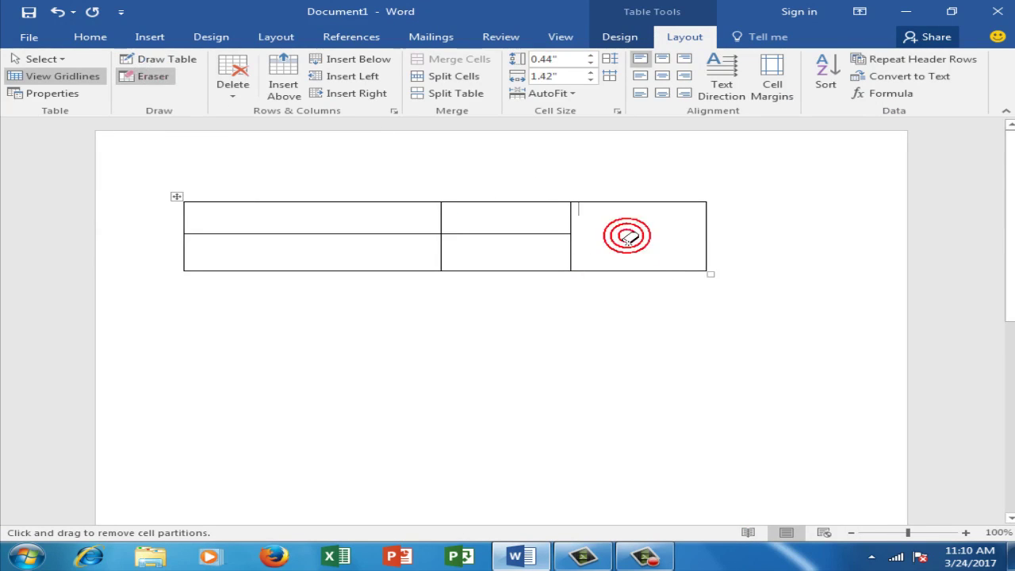
{"action": "left_click", "coordinate": [702, 271]}
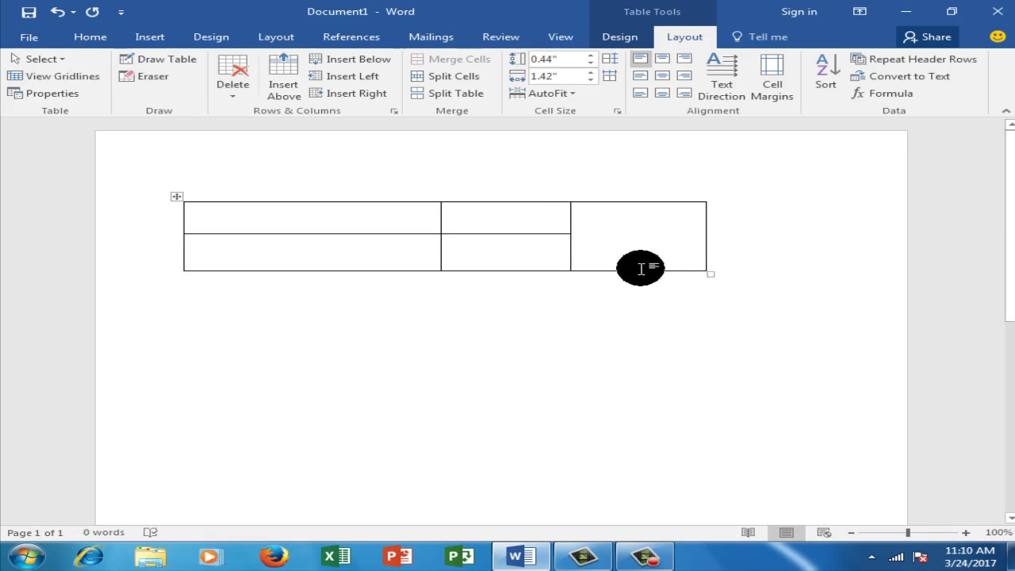
{"action": "left_click", "coordinate": [627, 204]}
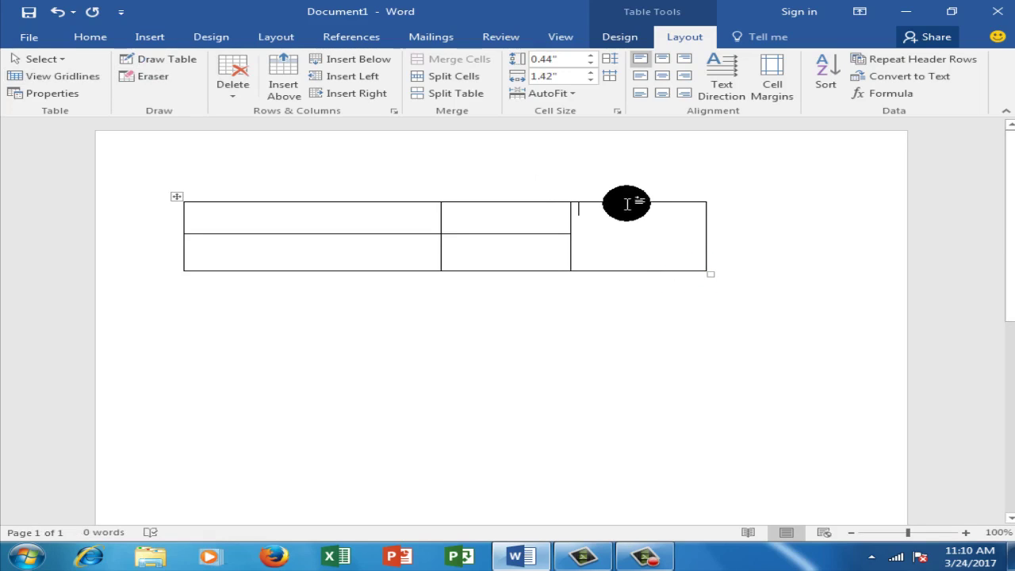
{"action": "left_click", "coordinate": [144, 77]}
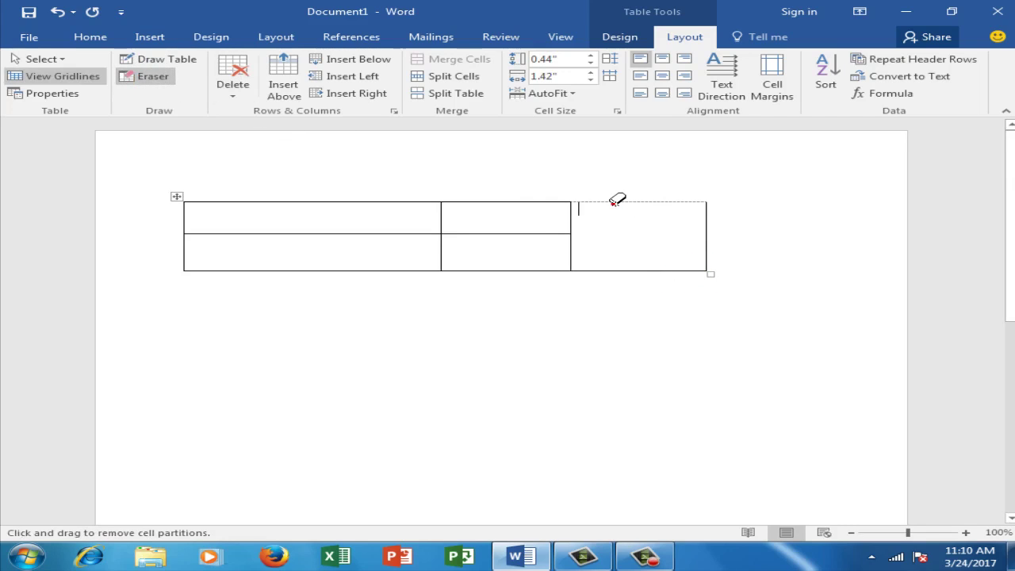
{"action": "left_click_drag", "start_coordinate": [680, 227], "coordinate": [714, 231]}
{"action": "left_click_drag", "start_coordinate": [616, 220], "coordinate": [609, 269]}
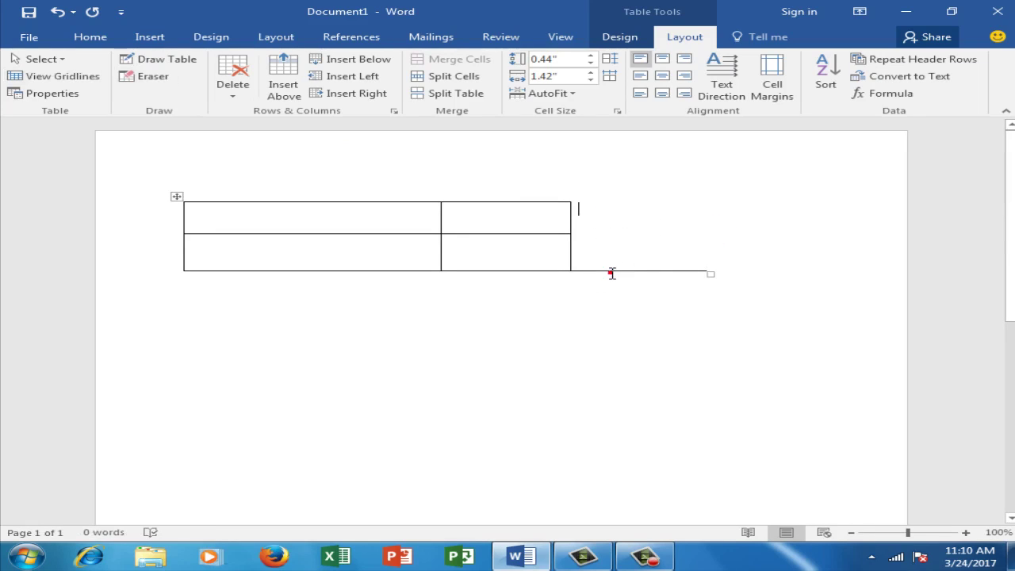
Step: Erase the third cell's remaining borders, then drag the table taller
{"action": "left_click", "coordinate": [143, 77]}
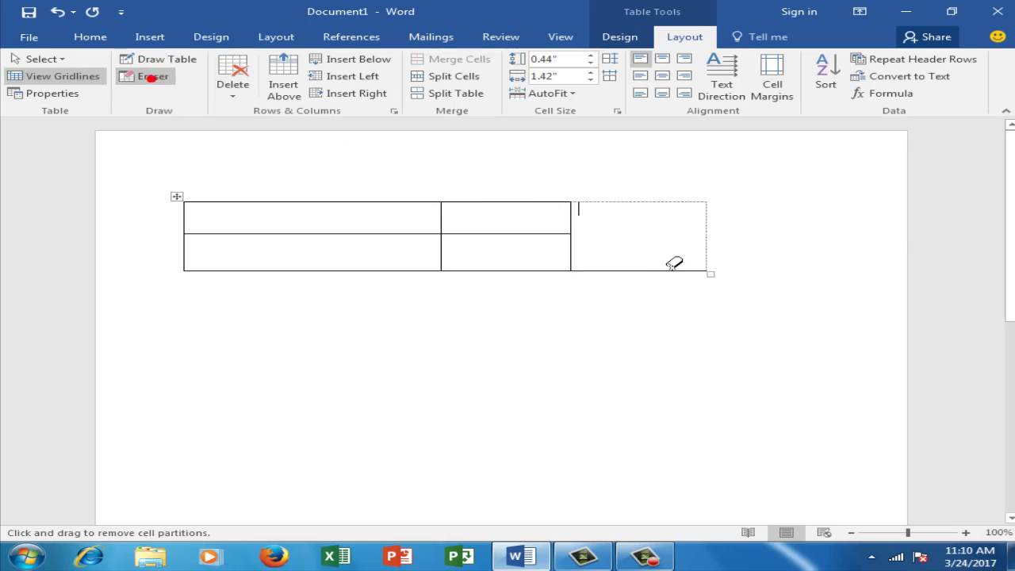
{"action": "mouse_move", "coordinate": [658, 268]}
{"action": "left_mouse_down"}
{"action": "mouse_move", "coordinate": [628, 277]}
{"action": "mouse_move", "coordinate": [712, 274]}
{"action": "mouse_move", "coordinate": [574, 268]}
{"action": "left_mouse_up"}
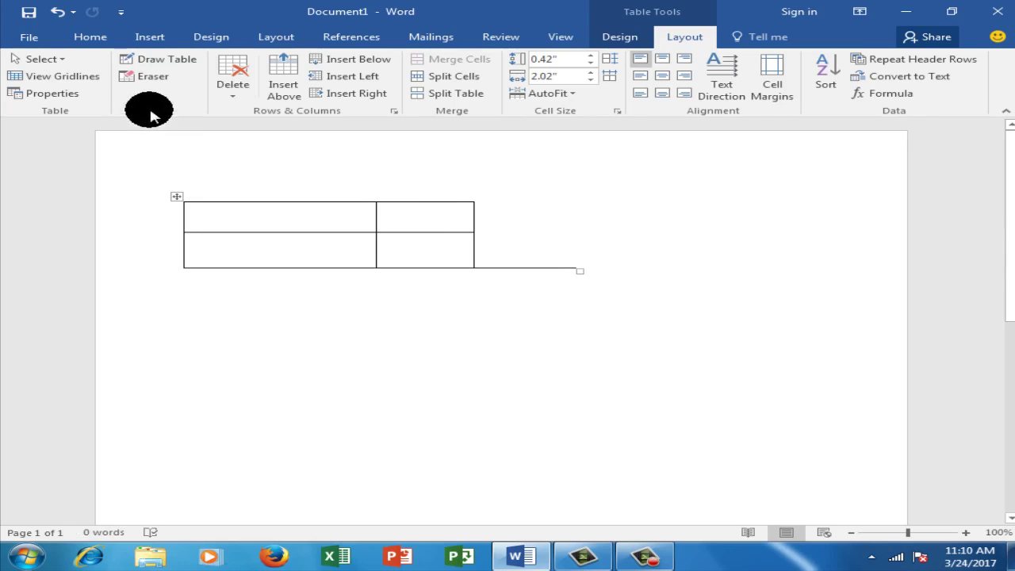
{"action": "left_click", "coordinate": [152, 80]}
{"action": "left_click", "coordinate": [153, 82]}
{"action": "left_click", "coordinate": [506, 264]}
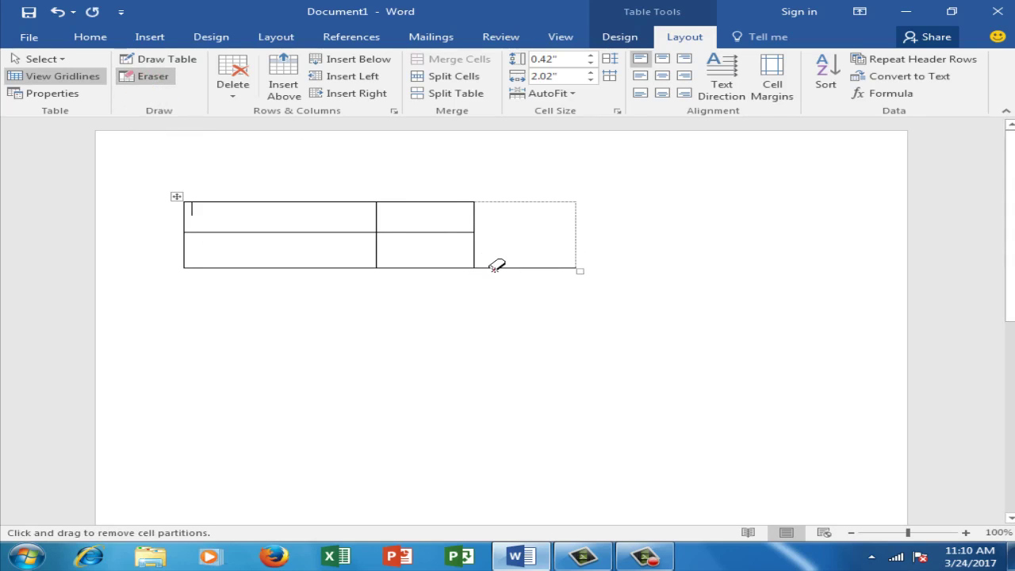
{"action": "left_click", "coordinate": [502, 272]}
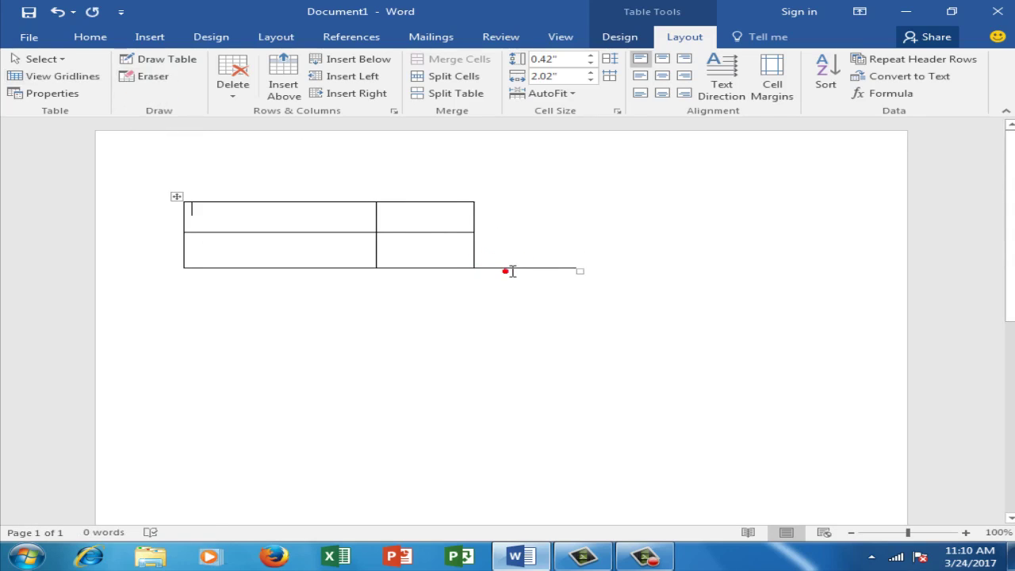
{"action": "left_click", "coordinate": [514, 260]}
{"action": "left_click_drag", "start_coordinate": [578, 269], "coordinate": [639, 345]}
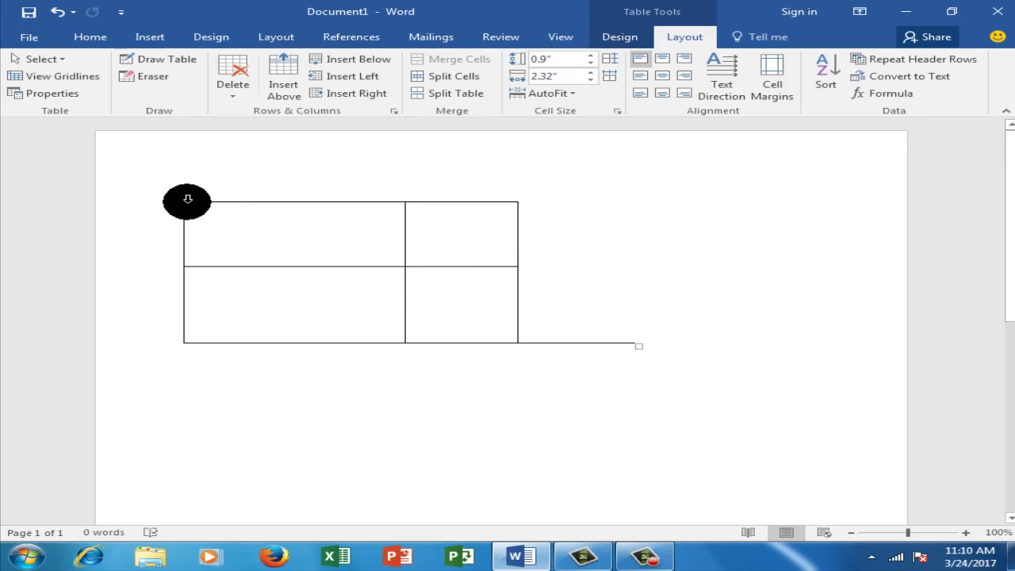
Step: Select the first and second columns, toggle the Eraser, and resize the table taller and narrower
{"action": "left_click", "coordinate": [188, 199]}
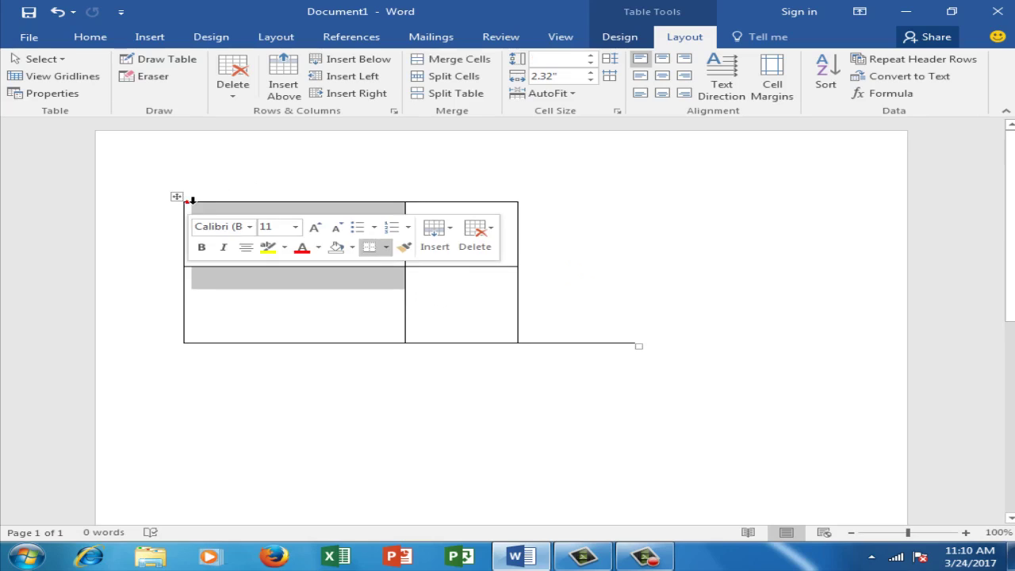
{"action": "left_click", "coordinate": [632, 256]}
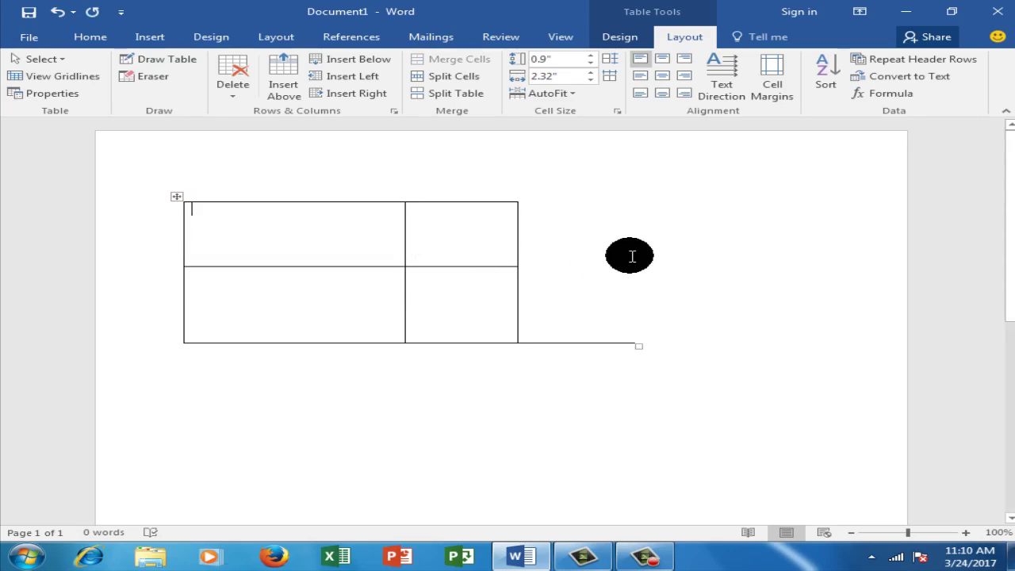
{"action": "left_click", "coordinate": [158, 77]}
{"action": "left_click", "coordinate": [580, 344]}
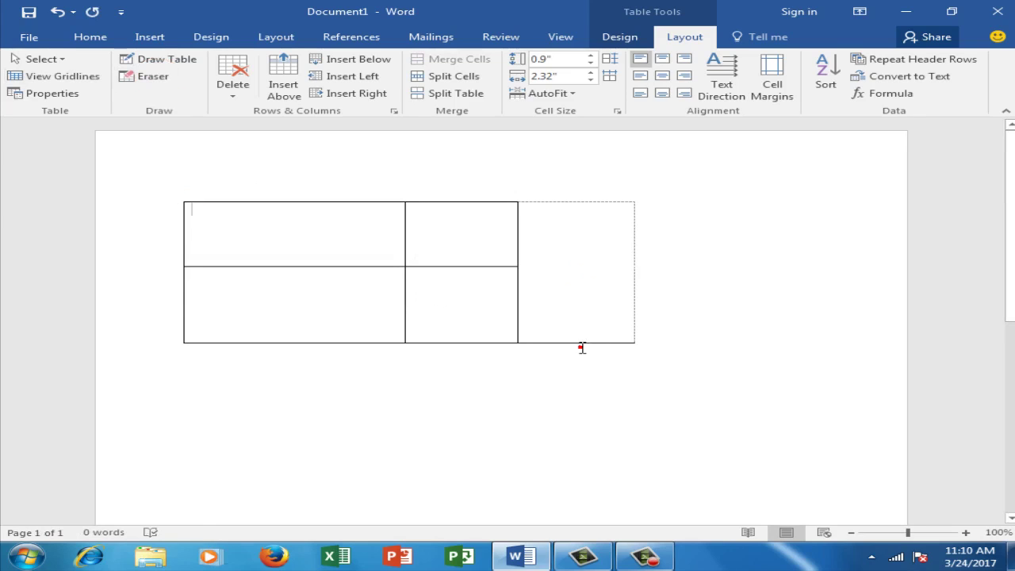
{"action": "left_click", "coordinate": [495, 196]}
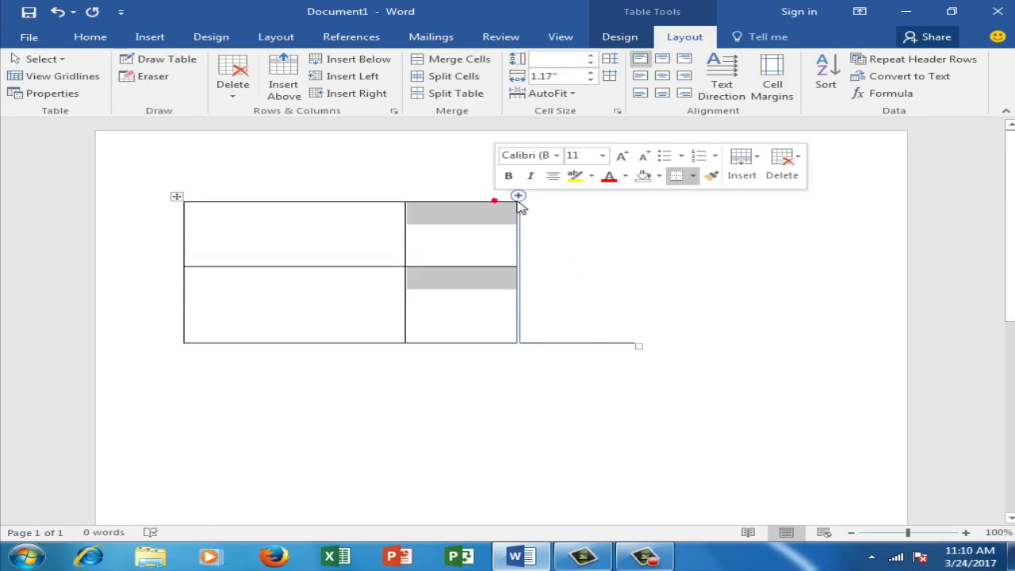
{"action": "left_click", "coordinate": [564, 340]}
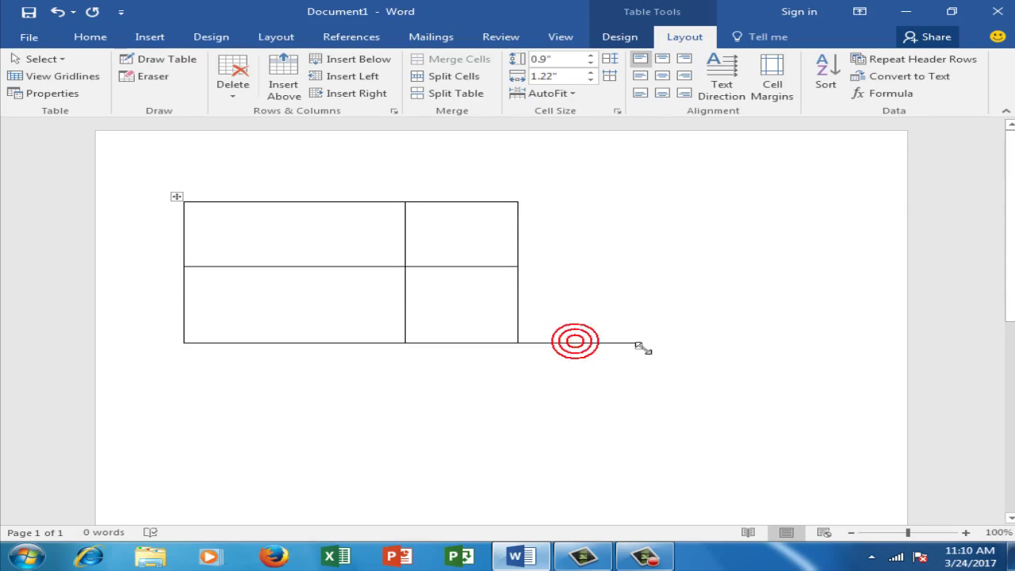
{"action": "left_click_drag", "start_coordinate": [643, 347], "coordinate": [655, 357]}
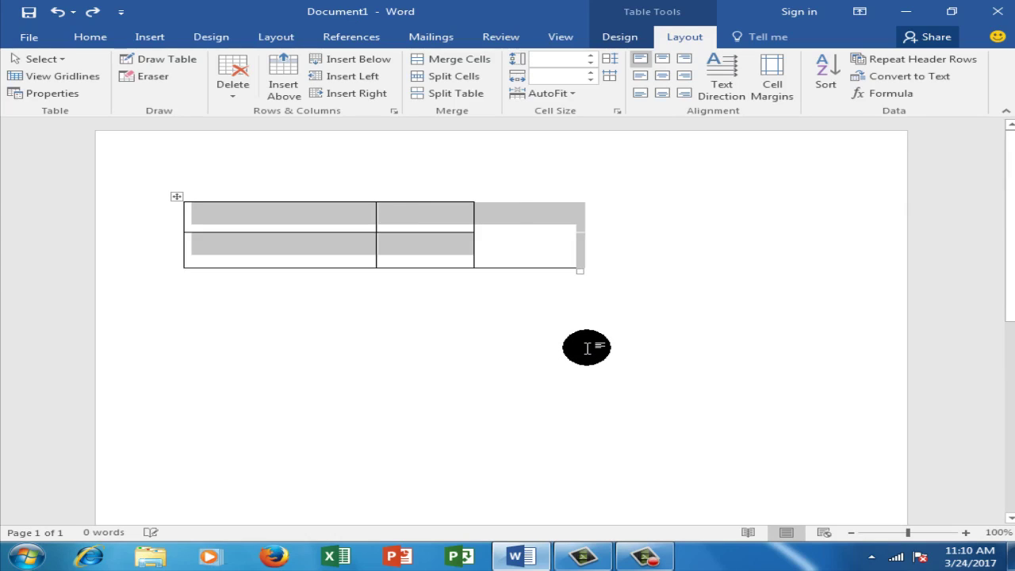
{"action": "key", "text": "Right"}
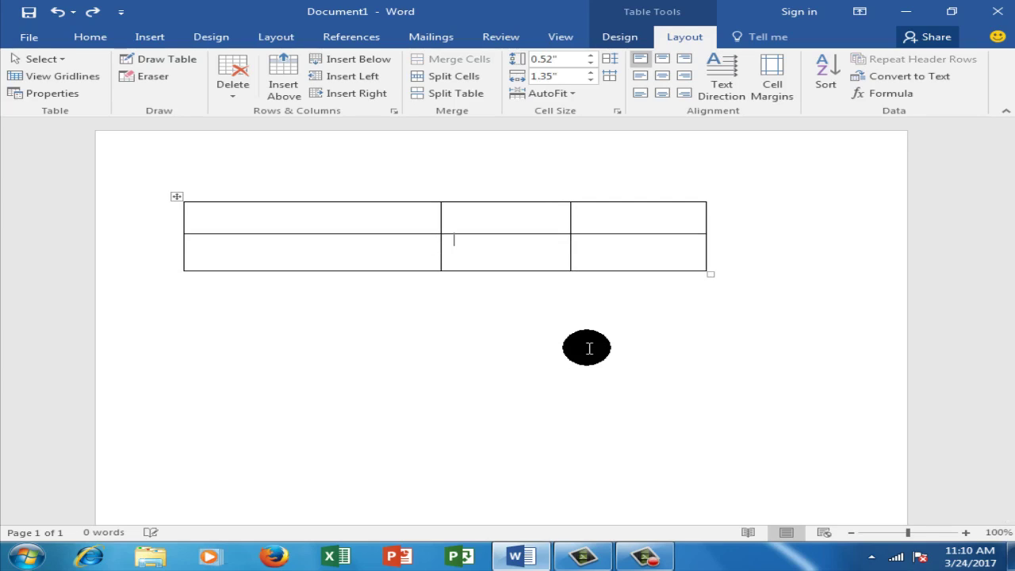
Step: Erase the last cell's right and bottom borders with the Eraser
{"action": "left_click", "coordinate": [159, 77]}
{"action": "mouse_move", "coordinate": [689, 264]}
{"action": "left_mouse_down"}
{"action": "mouse_move", "coordinate": [675, 274]}
{"action": "mouse_move", "coordinate": [709, 245]}
{"action": "left_mouse_up"}
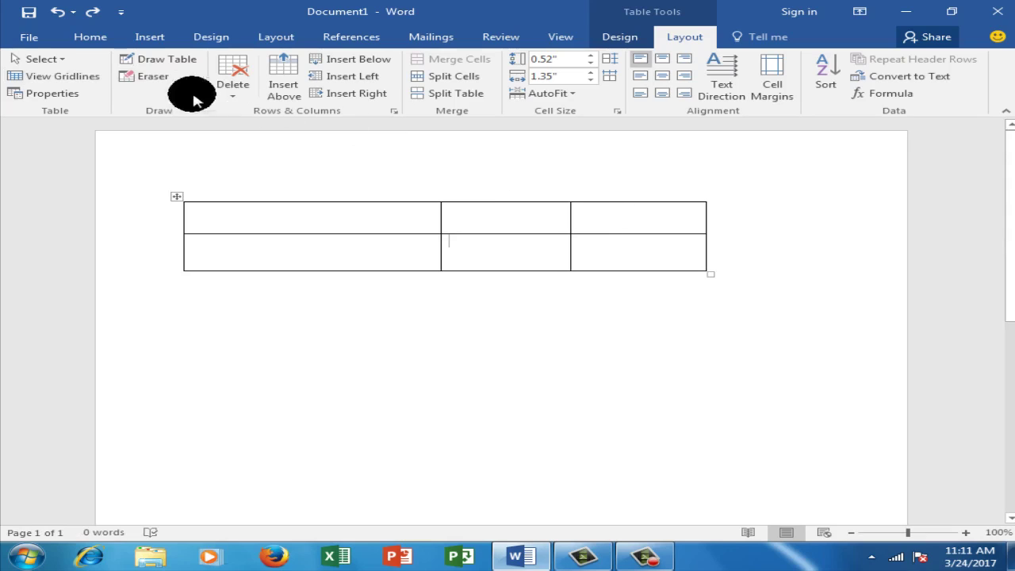
{"action": "left_click", "coordinate": [154, 77]}
{"action": "left_click_drag", "start_coordinate": [711, 252], "coordinate": [712, 251]}
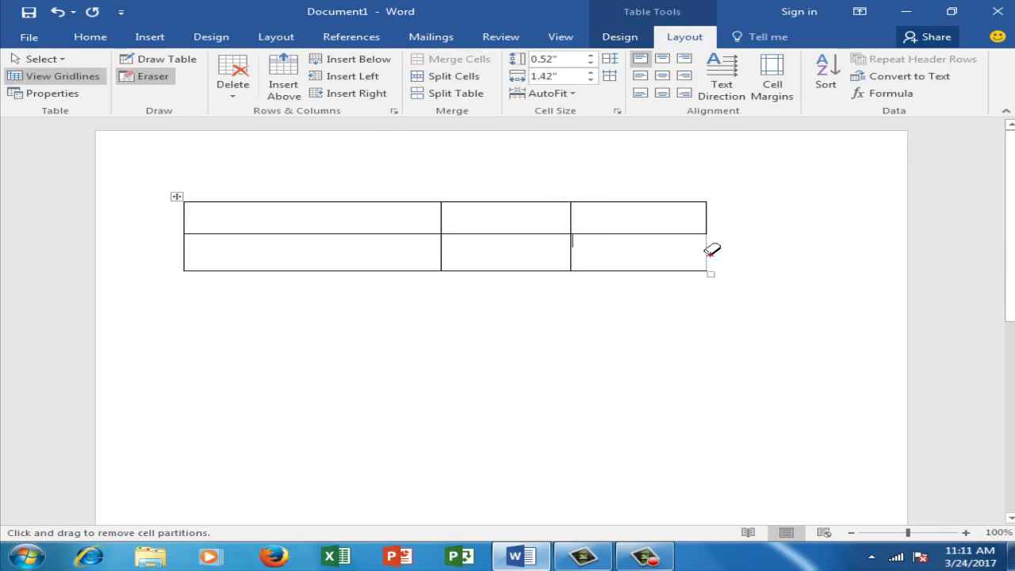
{"action": "left_click_drag", "start_coordinate": [610, 270], "coordinate": [609, 270]}
{"action": "key", "text": "Escape"}
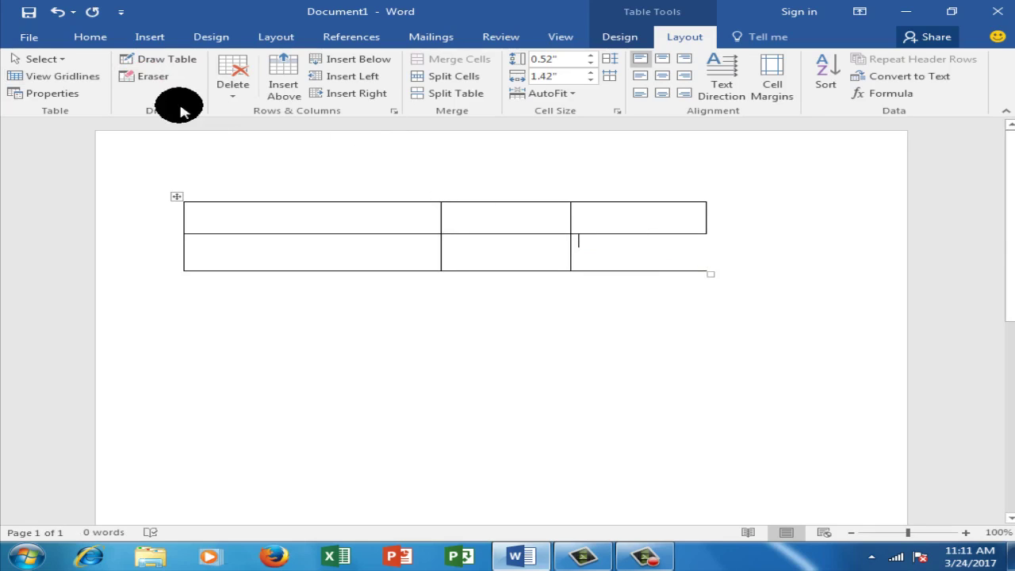
Step: Erase row 2's right border, stretch the table taller, then undo with Ctrl+Z until the table is gone
{"action": "left_click", "coordinate": [143, 76]}
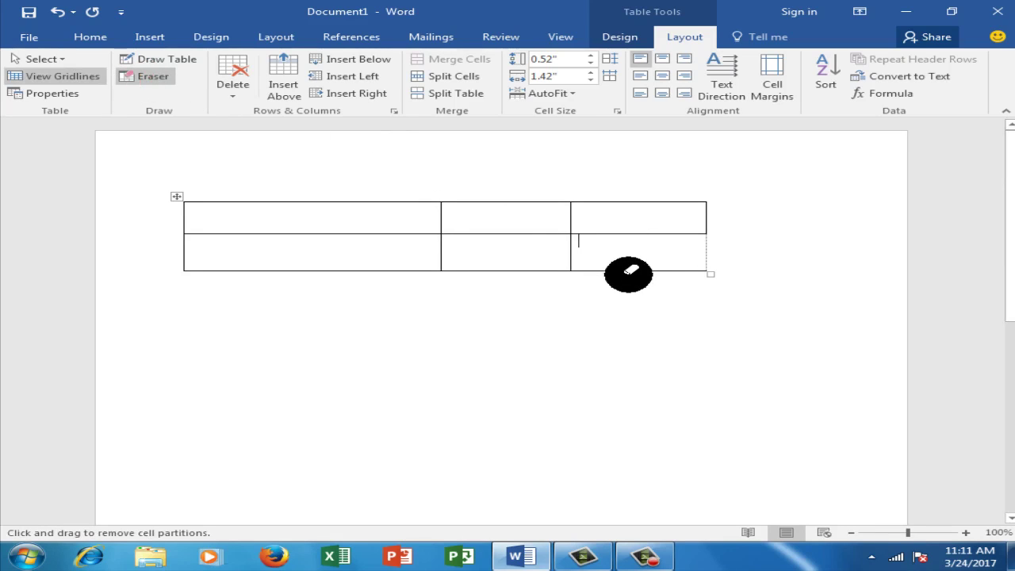
{"action": "left_click_drag", "start_coordinate": [628, 275], "coordinate": [628, 271]}
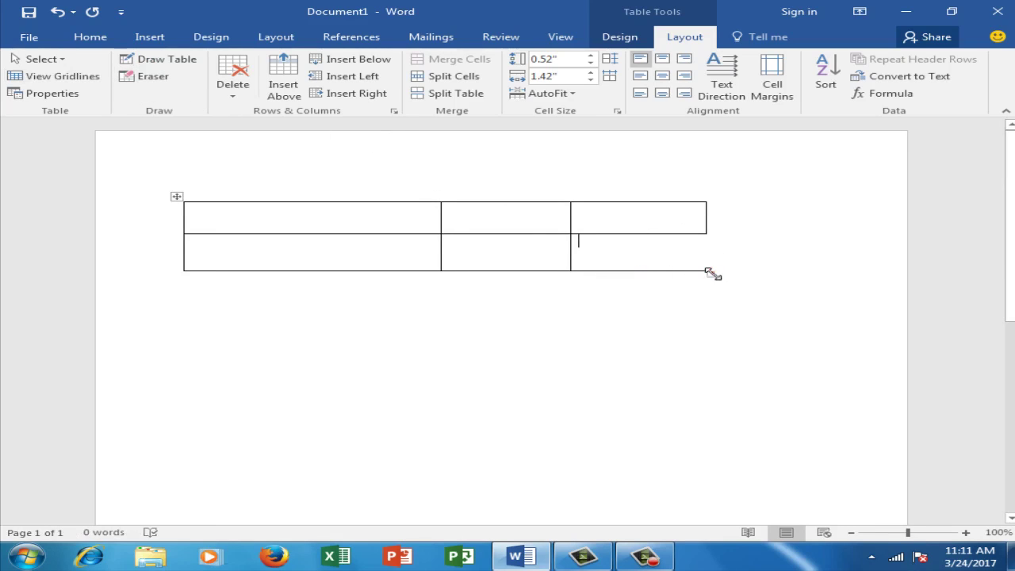
{"action": "left_click_drag", "start_coordinate": [708, 272], "coordinate": [714, 316]}
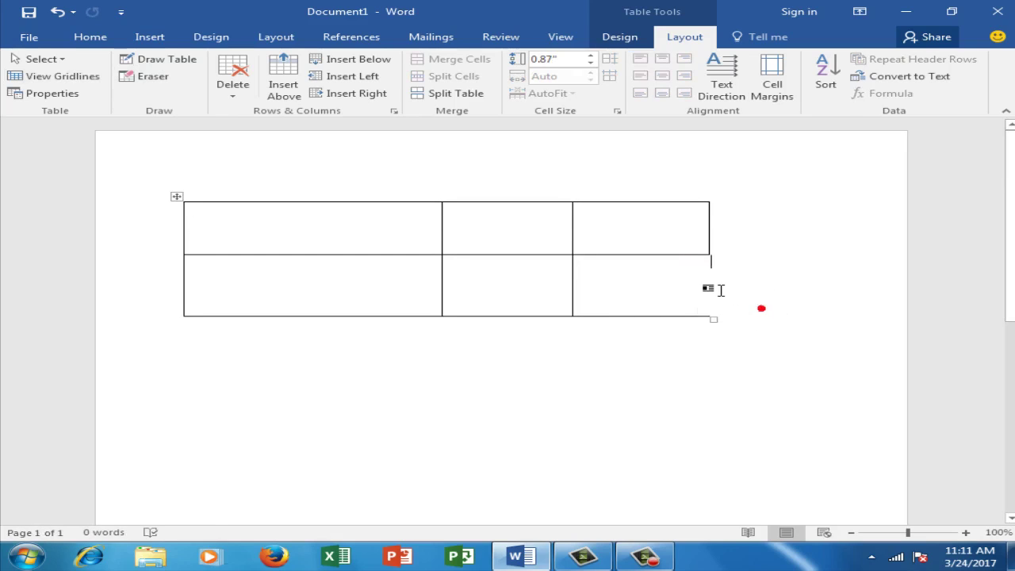
{"action": "left_click", "coordinate": [716, 289]}
{"action": "key", "text": "ctrl+z"}
{"action": "key", "text": "ctrl+z"}
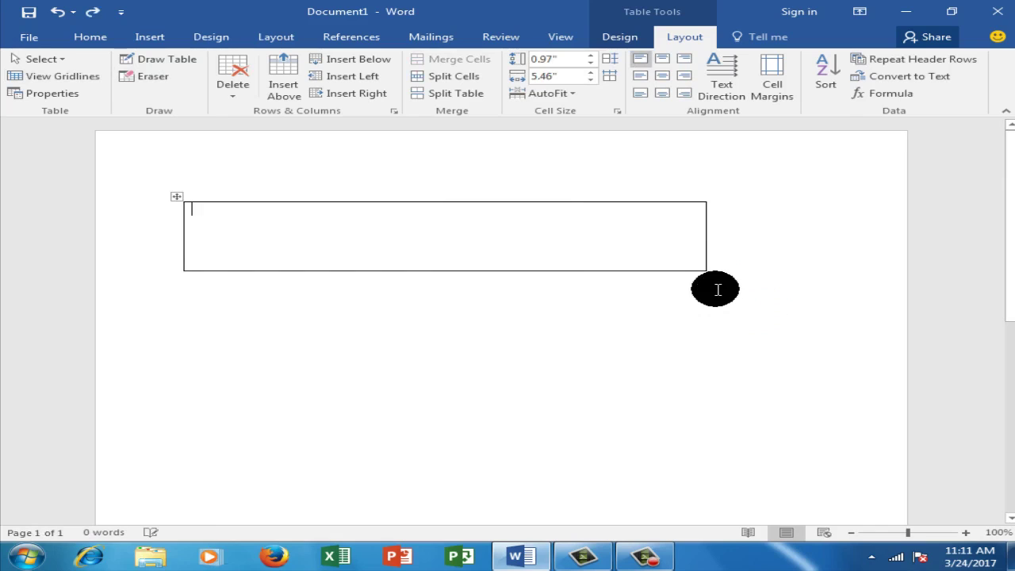
{"action": "key", "text": "ctrl+z"}
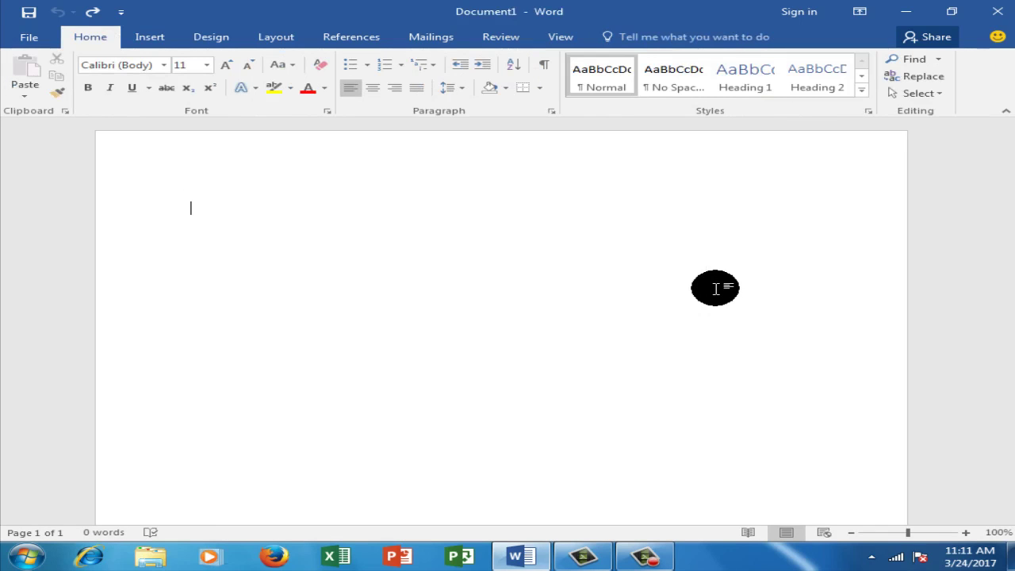
Step: Draw a new table across the page with one vertical divider making two cells
{"action": "left_click", "coordinate": [150, 38]}
{"action": "left_click", "coordinate": [77, 101]}
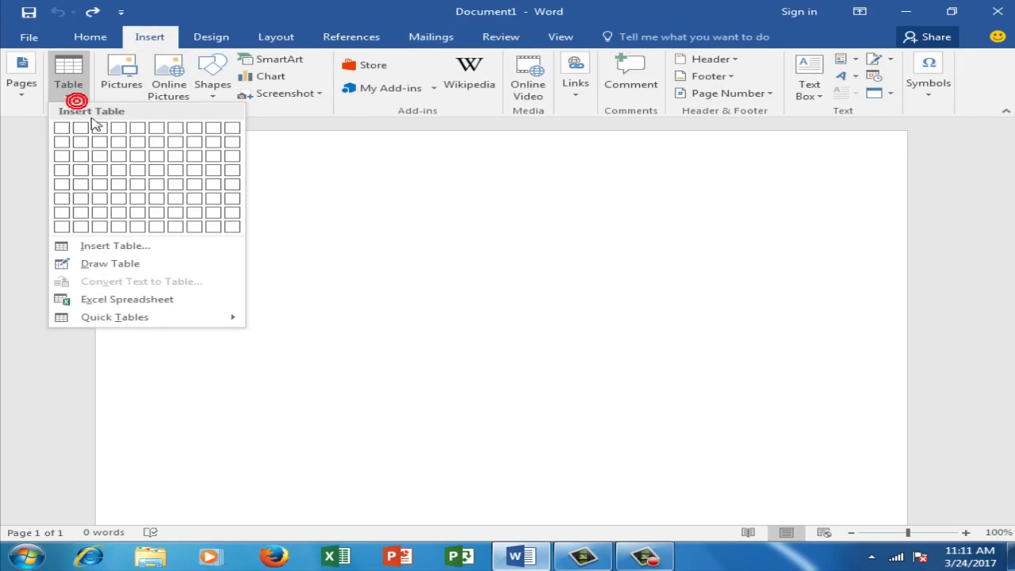
{"action": "left_click", "coordinate": [133, 271]}
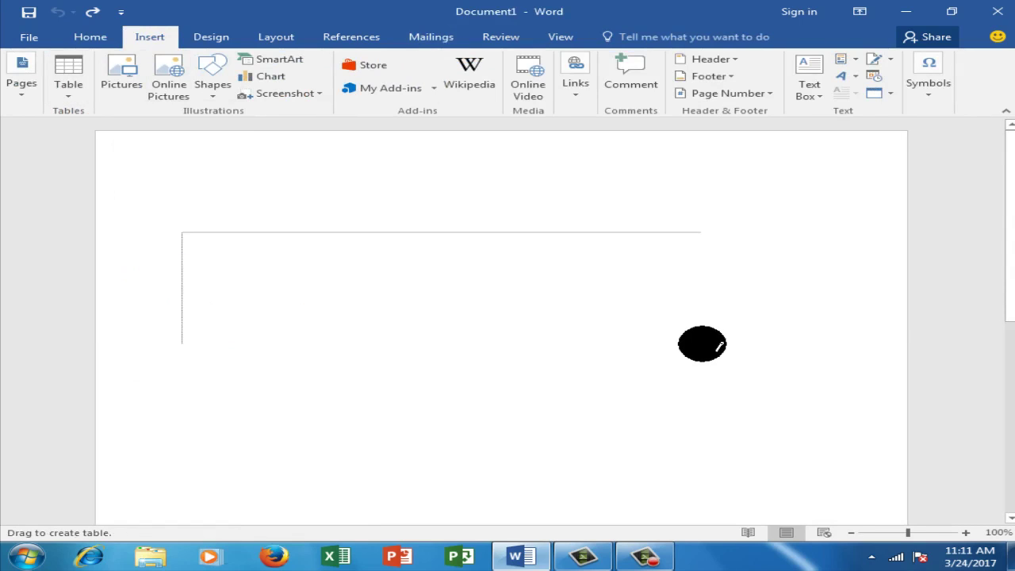
{"action": "left_click_drag", "start_coordinate": [181, 231], "coordinate": [703, 342]}
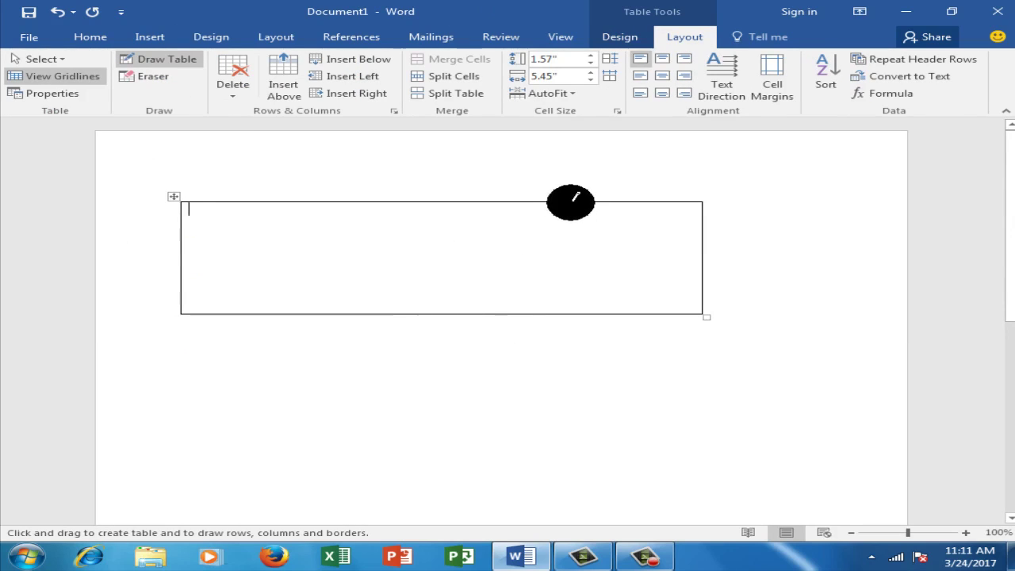
{"action": "left_click_drag", "start_coordinate": [571, 202], "coordinate": [573, 314]}
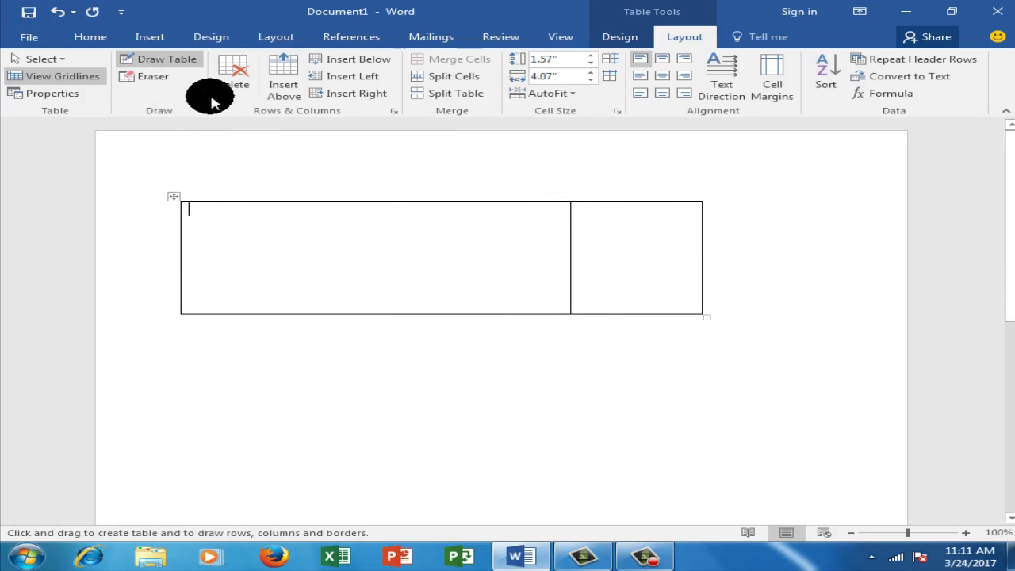
{"action": "left_click", "coordinate": [173, 62]}
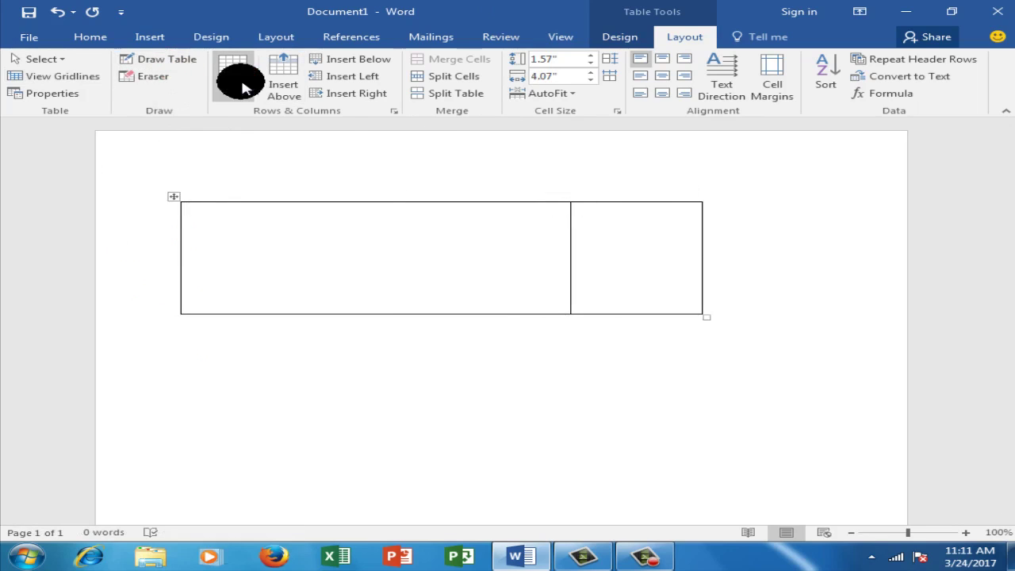
Step: Delete the right cell using Delete Cells with Shift cells left
{"action": "left_click", "coordinate": [242, 86]}
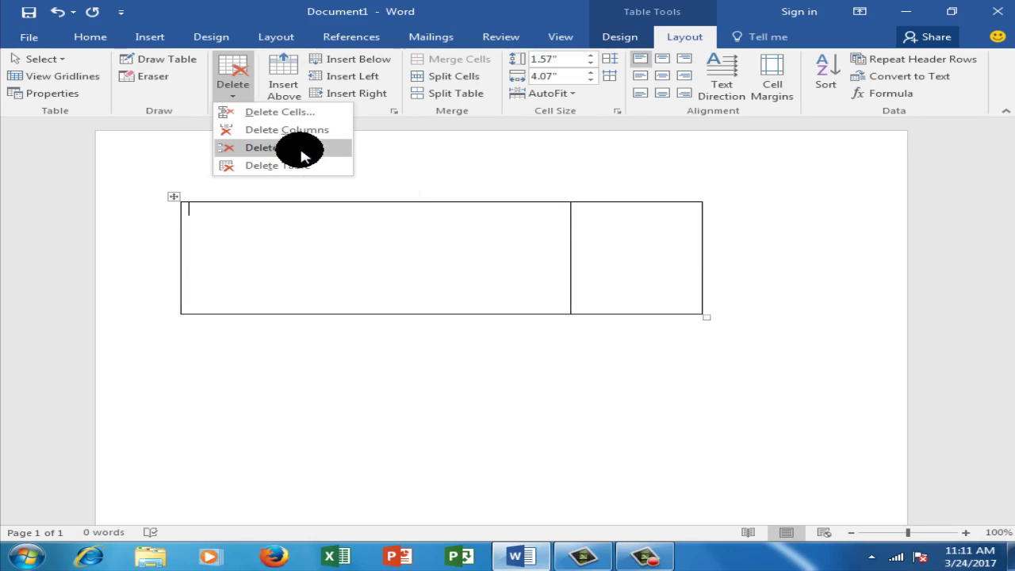
{"action": "left_click", "coordinate": [605, 208]}
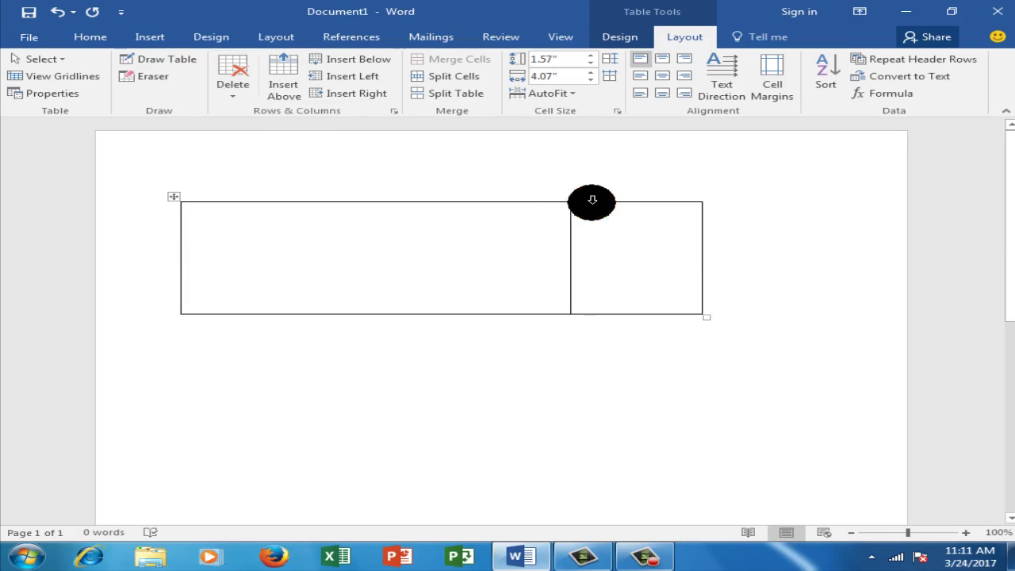
{"action": "left_click", "coordinate": [592, 200]}
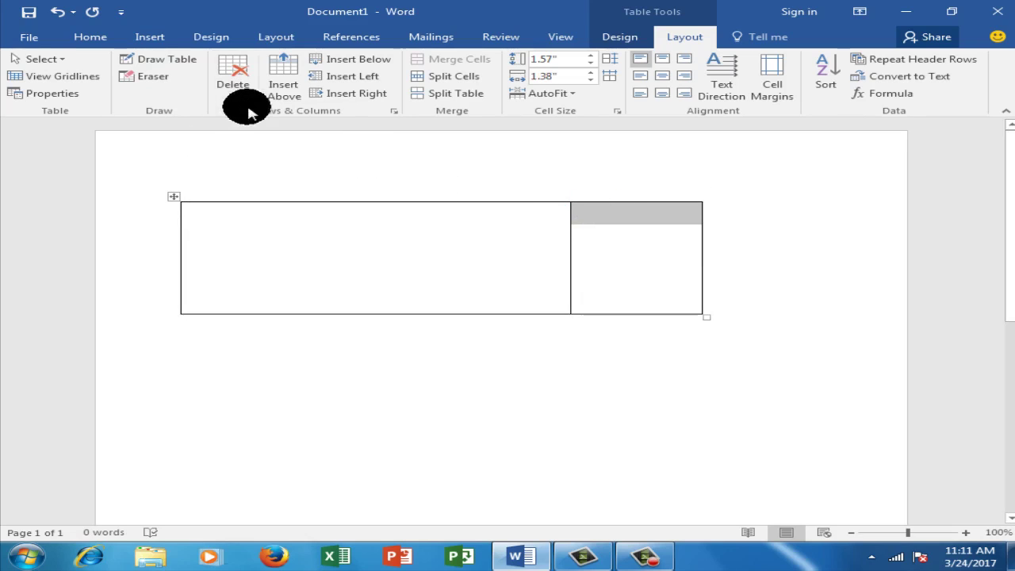
{"action": "left_click", "coordinate": [233, 77]}
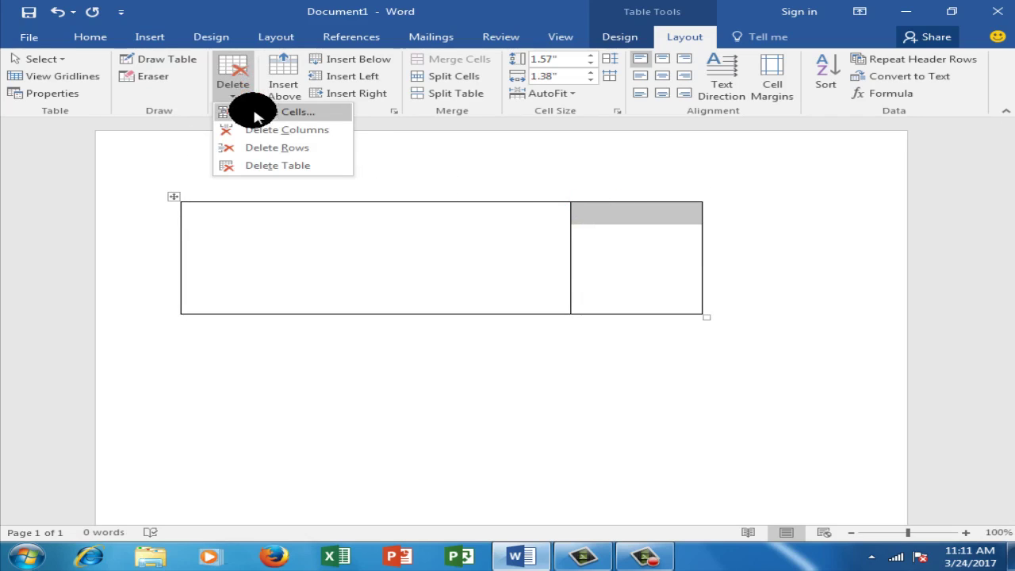
{"action": "left_click", "coordinate": [254, 114]}
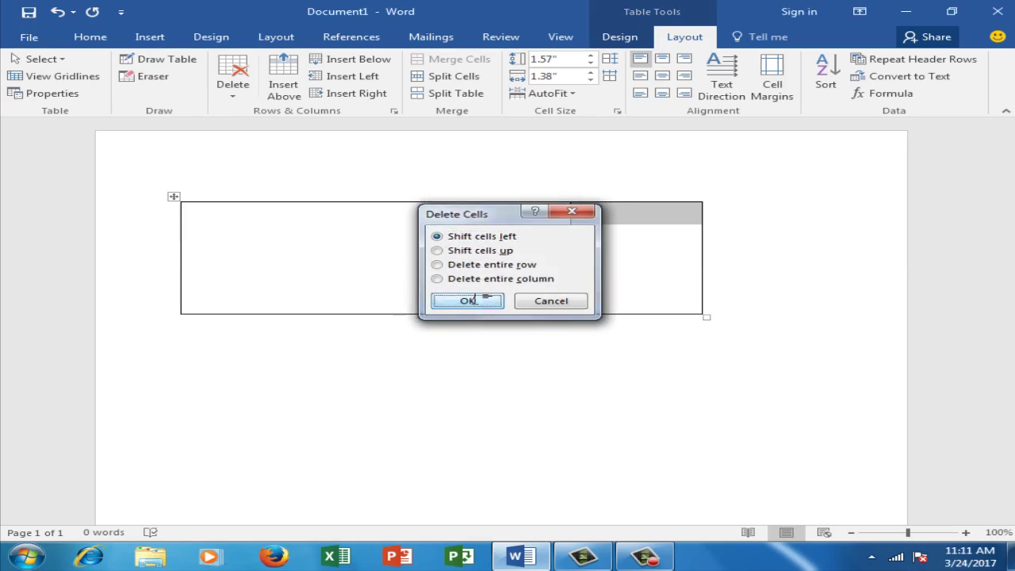
{"action": "left_click", "coordinate": [473, 293]}
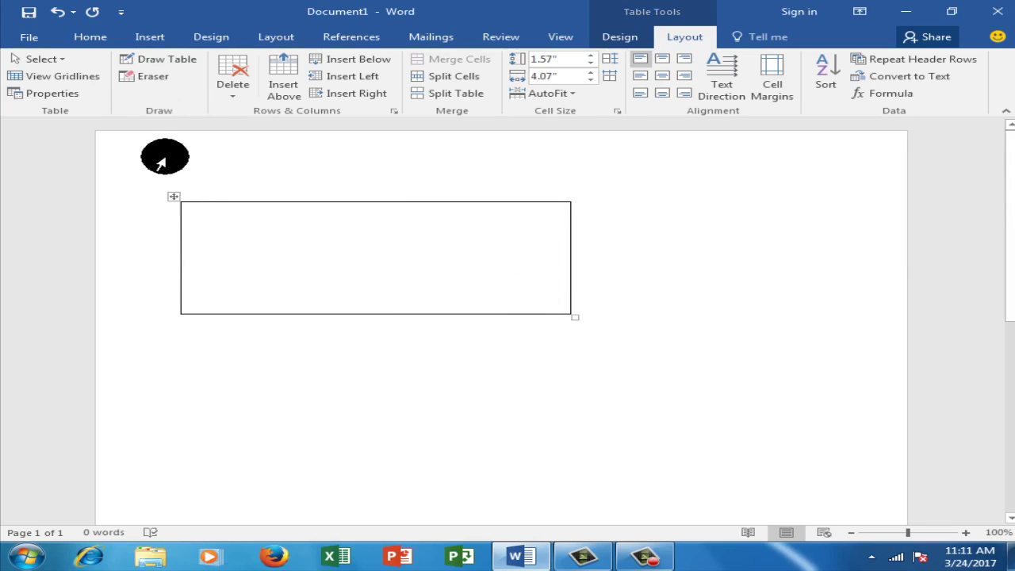
Step: Draw a column divider near the right end and split that column into two stacked cells
{"action": "left_click", "coordinate": [158, 62]}
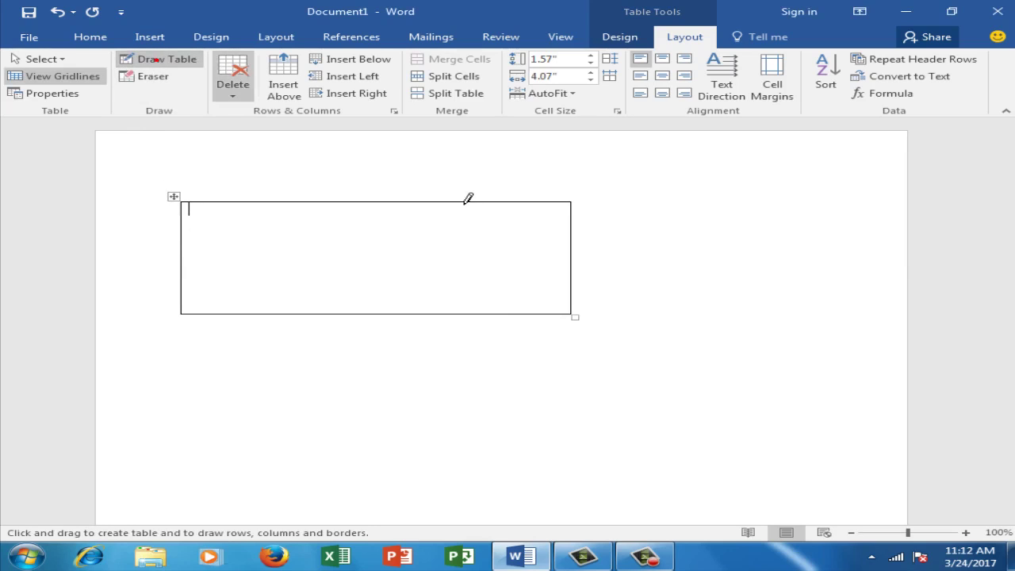
{"action": "left_click_drag", "start_coordinate": [467, 202], "coordinate": [467, 313]}
{"action": "left_click_drag", "start_coordinate": [468, 260], "coordinate": [584, 257]}
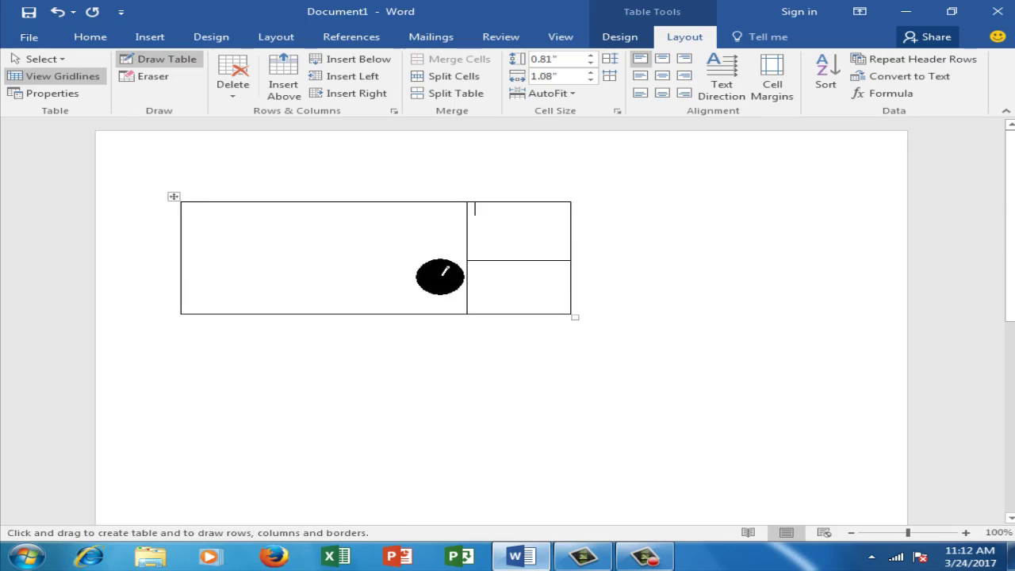
Step: Try erasing the lower-right cell's right and bottom borders, then cancel with Escape
{"action": "left_click", "coordinate": [146, 76]}
{"action": "left_click", "coordinate": [502, 313]}
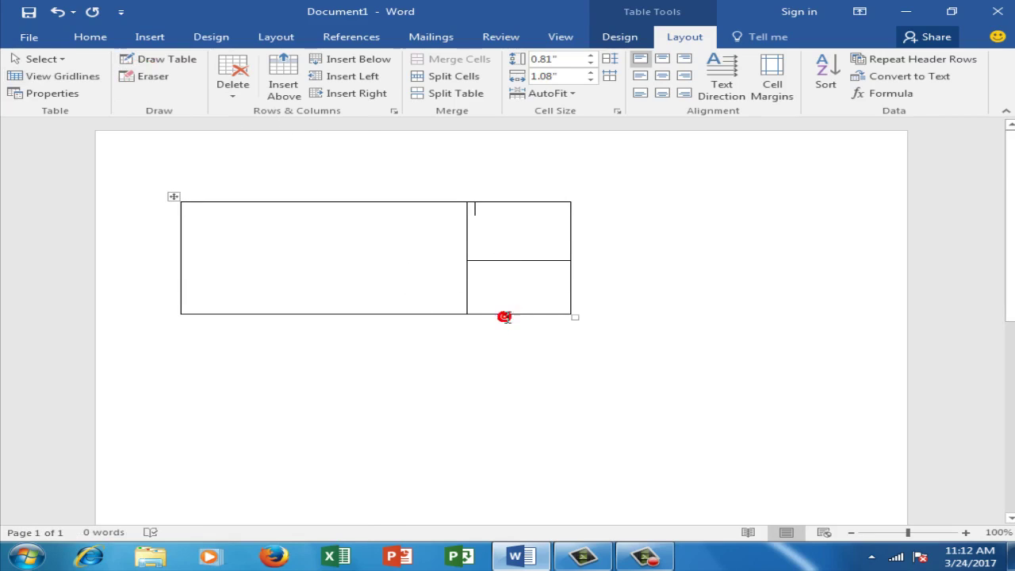
{"action": "left_click", "coordinate": [561, 267]}
{"action": "left_click", "coordinate": [571, 265]}
{"action": "left_click", "coordinate": [159, 79]}
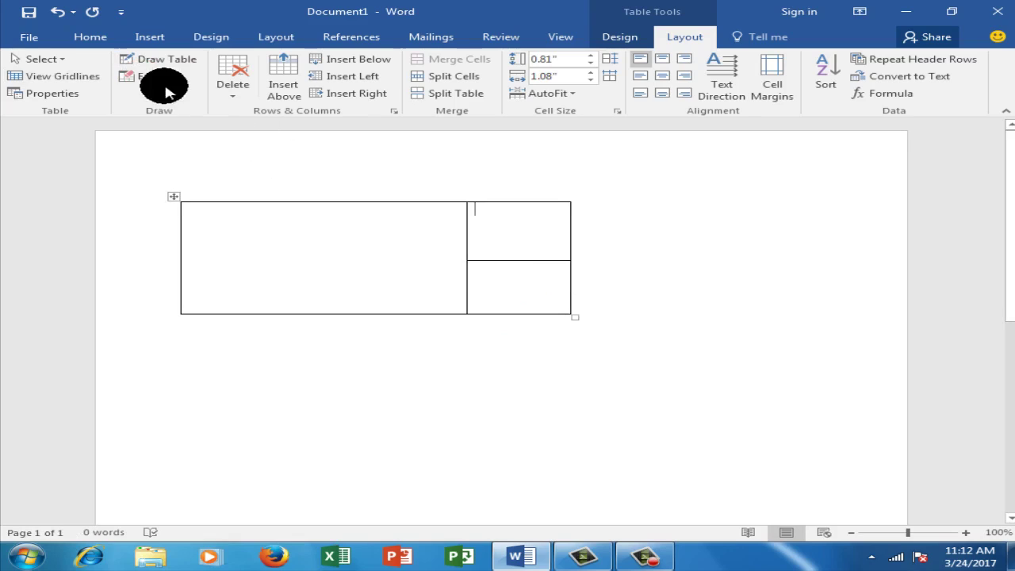
{"action": "left_click", "coordinate": [571, 280]}
{"action": "left_click", "coordinate": [571, 278]}
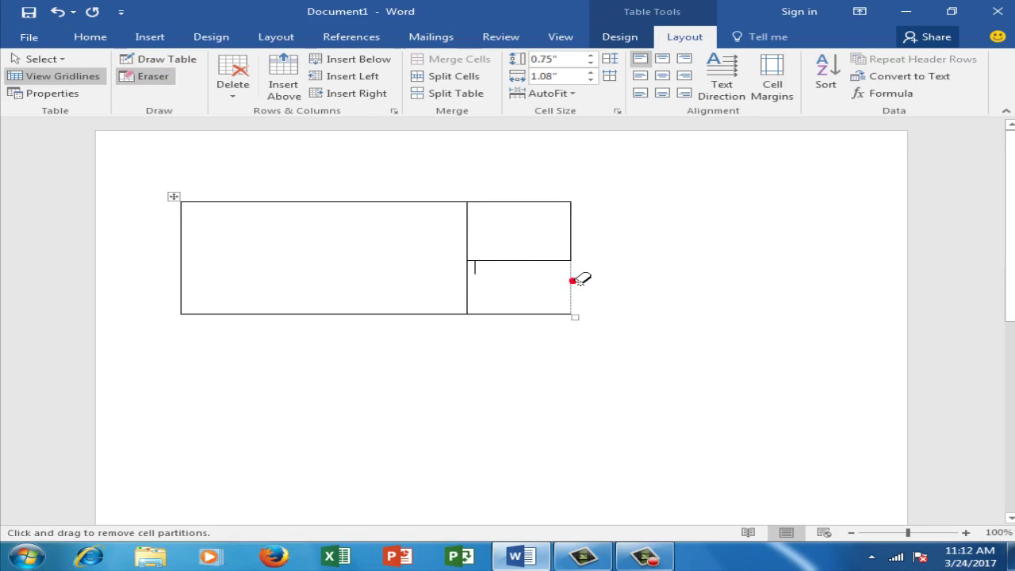
{"action": "mouse_move", "coordinate": [357, 312]}
{"action": "left_mouse_down"}
{"action": "mouse_move", "coordinate": [488, 316]}
{"action": "mouse_move", "coordinate": [146, 125]}
{"action": "left_mouse_up"}
{"action": "key", "text": "Escape"}
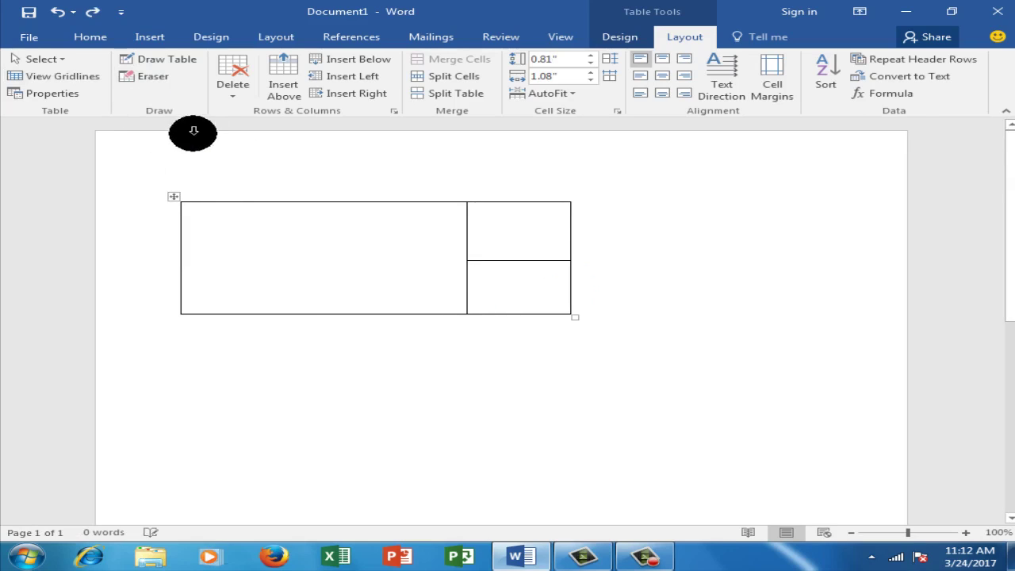
Step: Delete the lower-right cell via Delete Cells with Shift cells left
{"action": "left_click", "coordinate": [242, 84]}
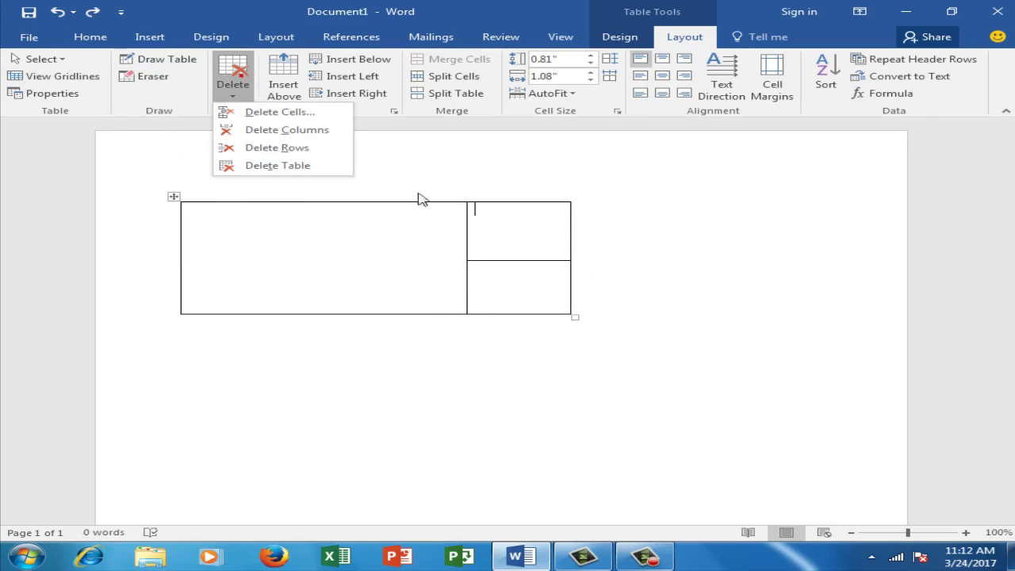
{"action": "left_click", "coordinate": [505, 280]}
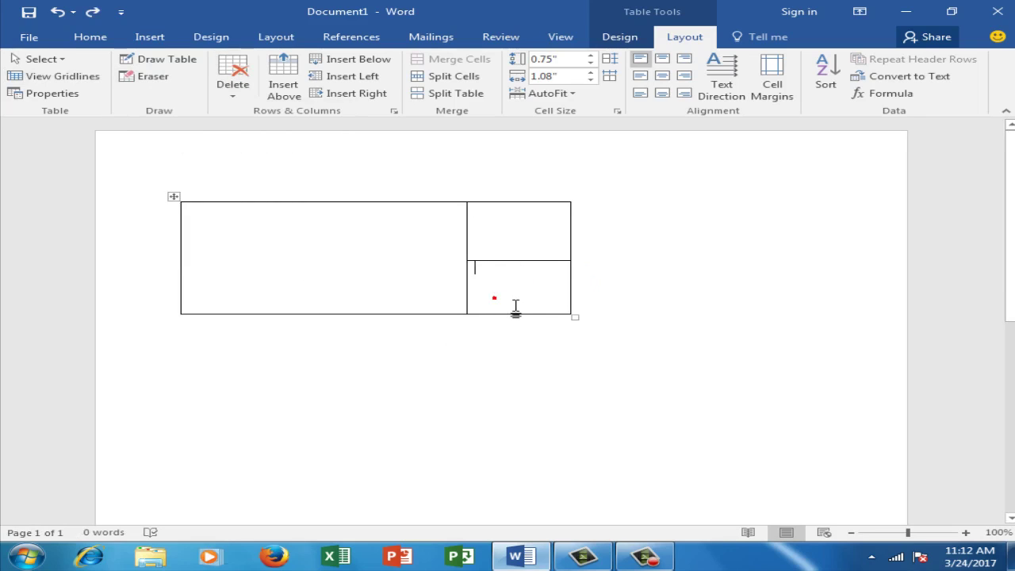
{"action": "left_click", "coordinate": [252, 85]}
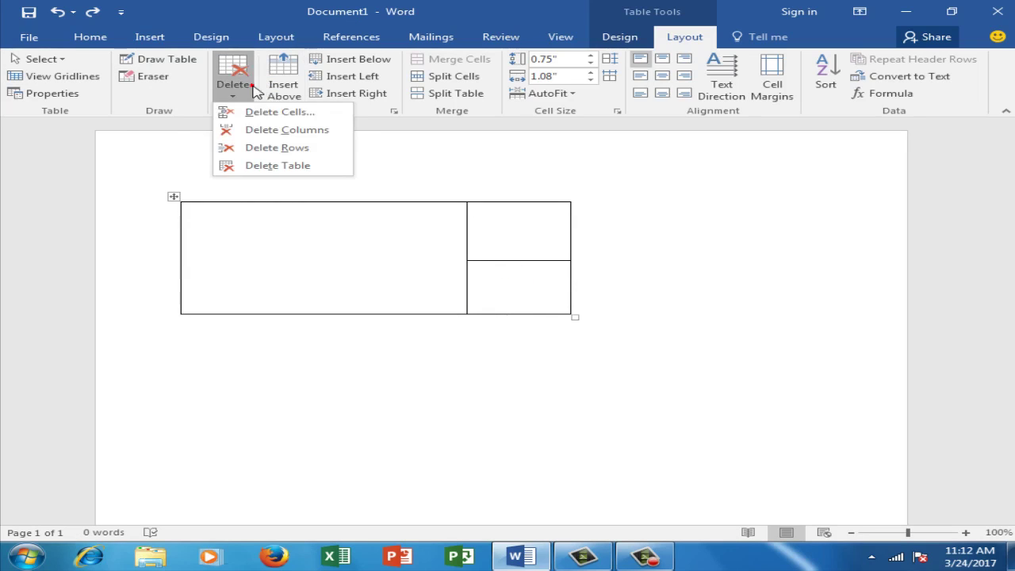
{"action": "left_click", "coordinate": [266, 111]}
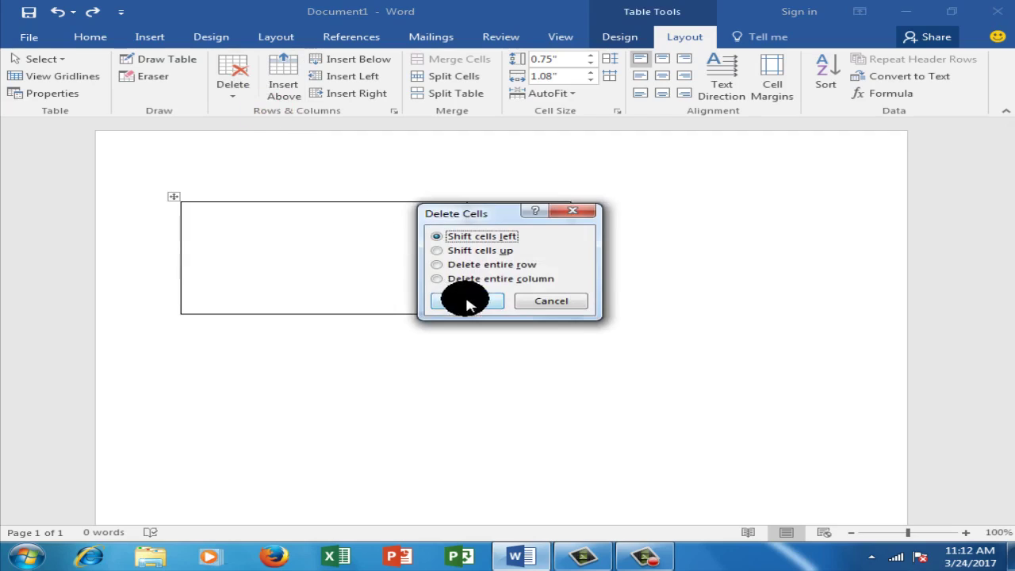
{"action": "left_click", "coordinate": [467, 302]}
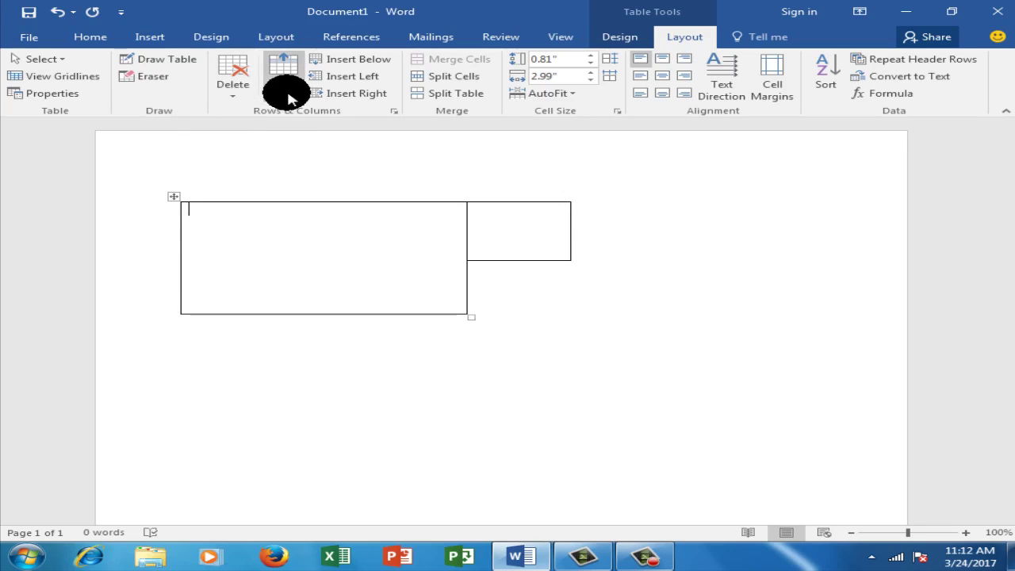
Step: Insert three rows above, one row below, and columns to the left and right
{"action": "left_click", "coordinate": [290, 97]}
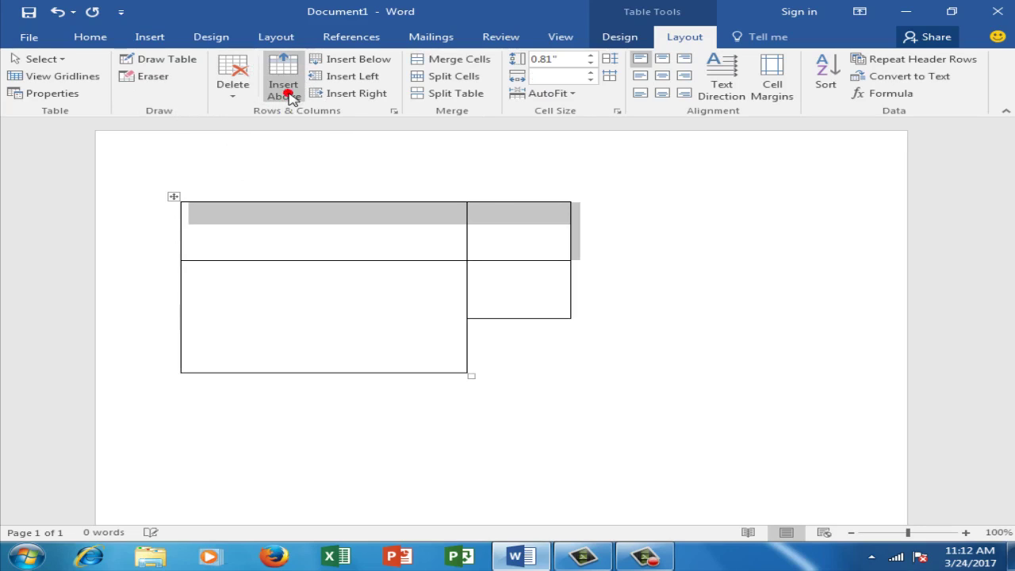
{"action": "left_click", "coordinate": [290, 97]}
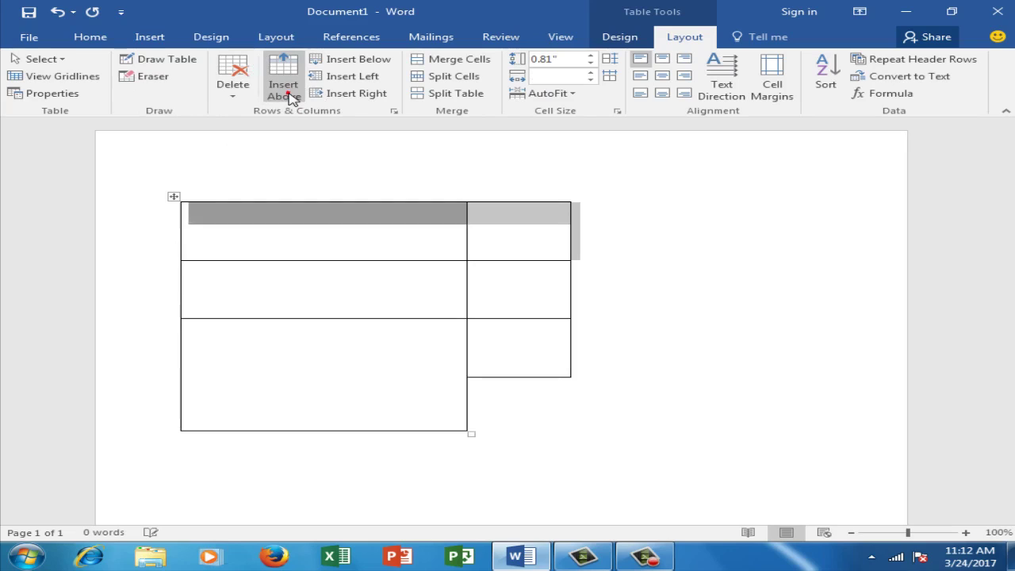
{"action": "left_click", "coordinate": [290, 97]}
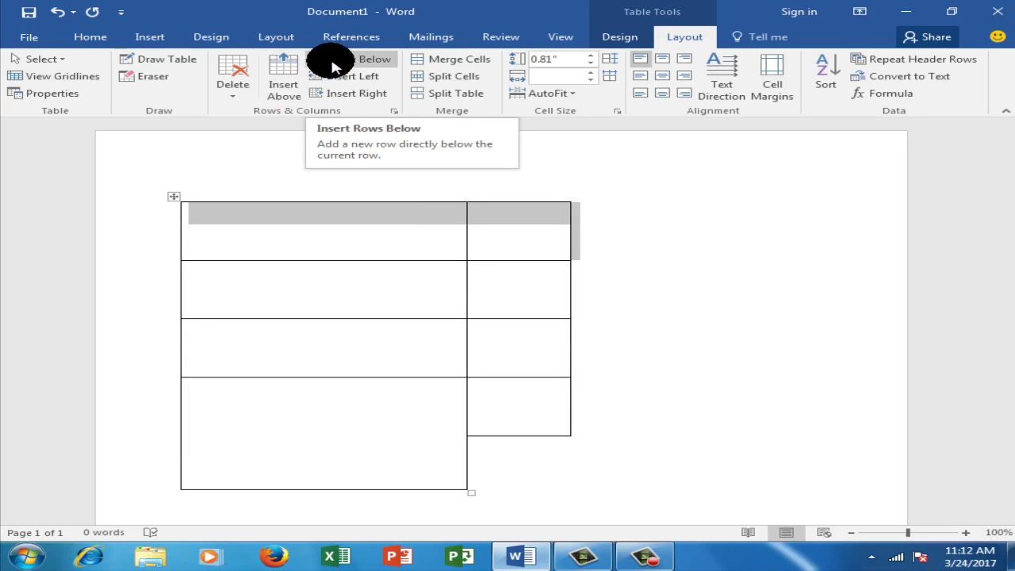
{"action": "left_click", "coordinate": [333, 69]}
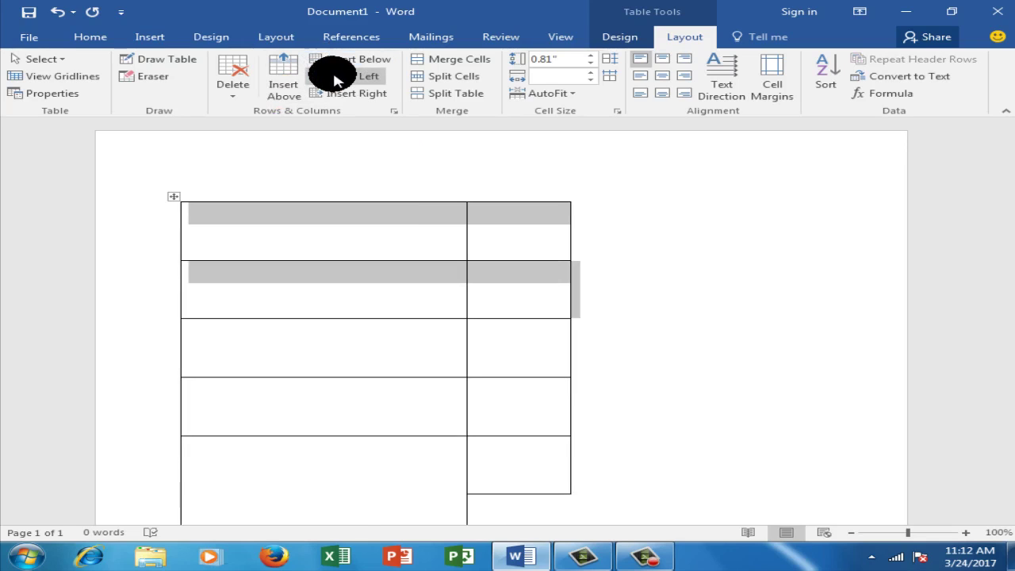
{"action": "left_click", "coordinate": [334, 76]}
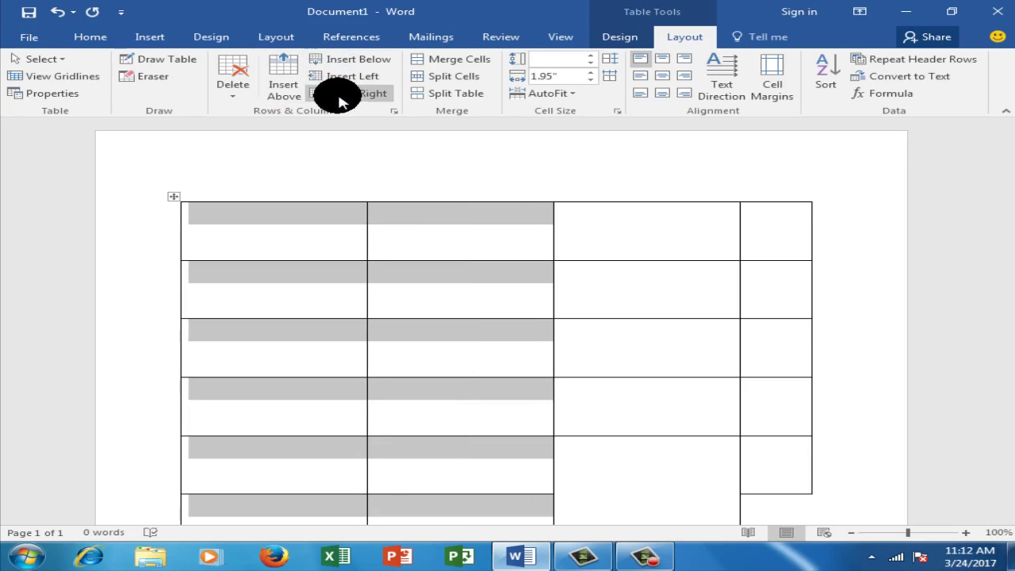
{"action": "left_click", "coordinate": [341, 96]}
Step: Select the whole enlarged table and remove it with Delete Table
{"action": "scroll", "coordinate": [456, 204], "scroll_direction": "down", "scroll_amount": 1}
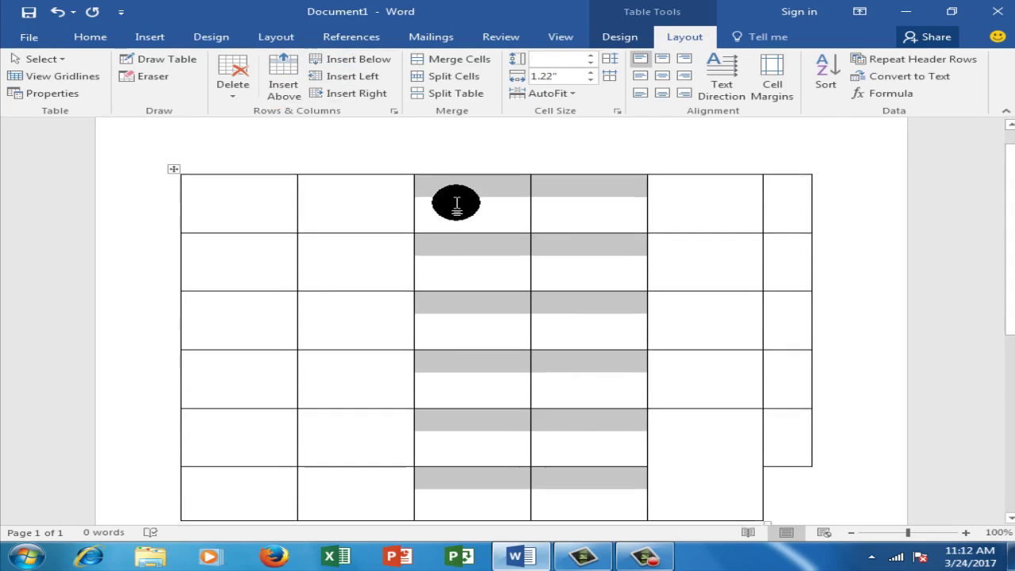
{"action": "scroll", "coordinate": [457, 204], "scroll_direction": "down", "scroll_amount": 2}
{"action": "scroll", "coordinate": [456, 204], "scroll_direction": "down", "scroll_amount": 1}
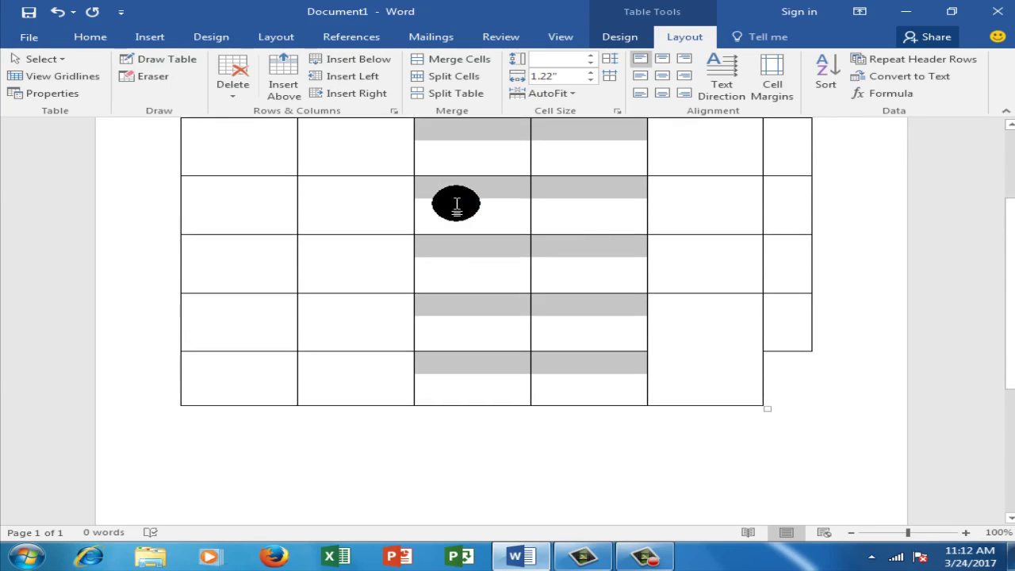
{"action": "scroll", "coordinate": [457, 204], "scroll_direction": "up", "scroll_amount": 4}
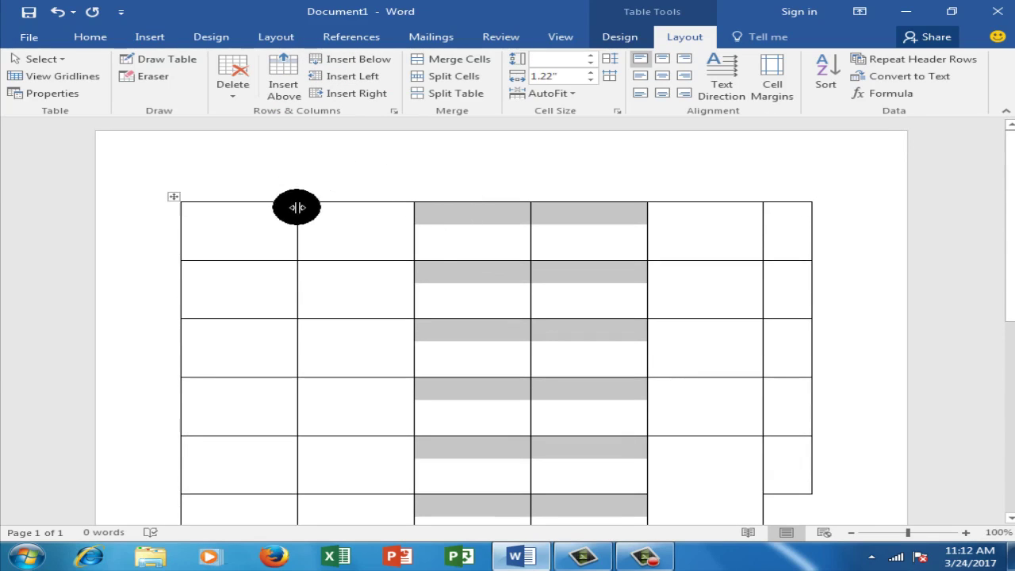
{"action": "left_click", "coordinate": [176, 198]}
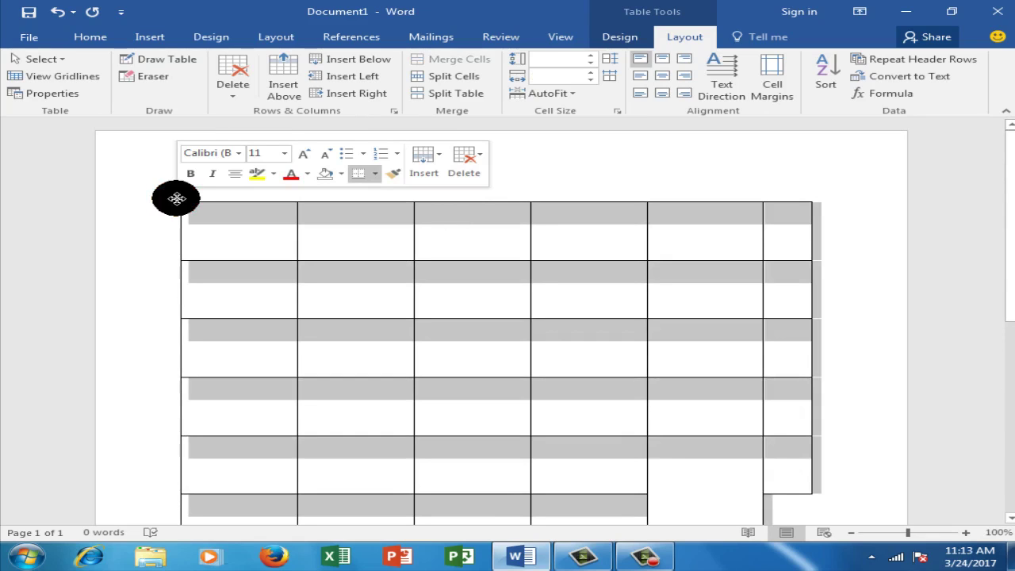
{"action": "left_click", "coordinate": [235, 92]}
{"action": "left_click", "coordinate": [253, 167]}
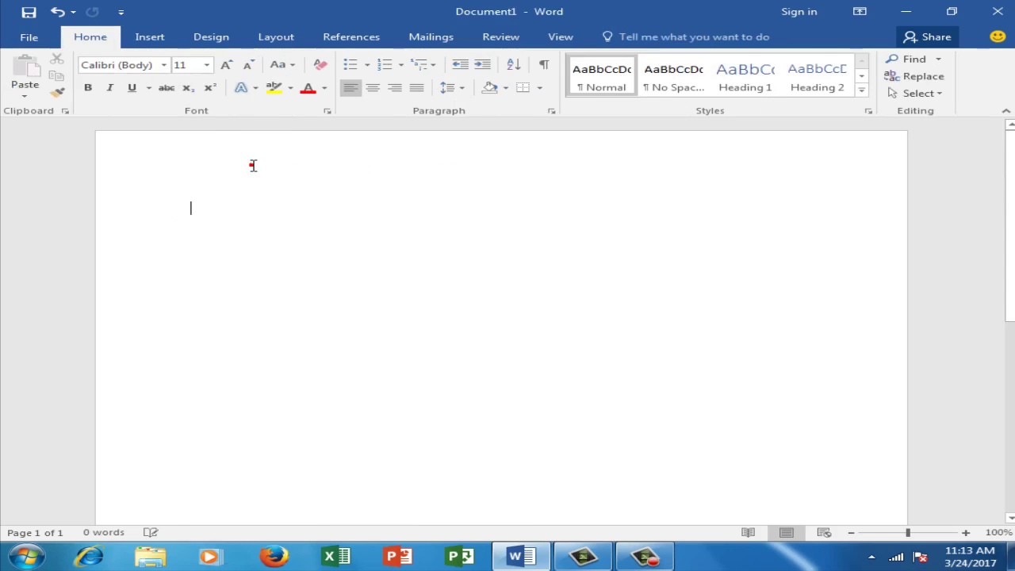
Step: Insert the Calendar 1 Quick Table showing December
{"action": "left_click", "coordinate": [147, 36]}
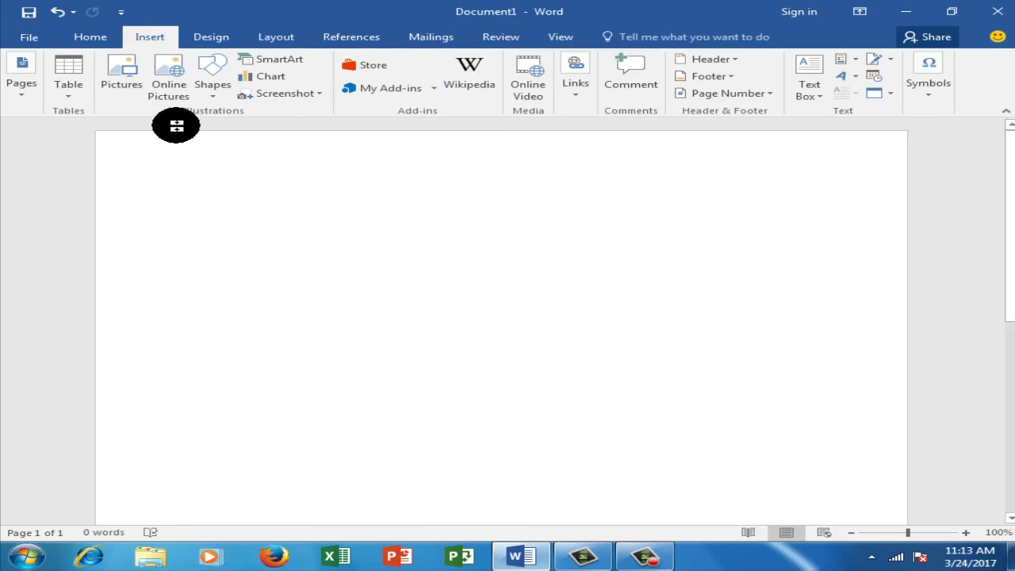
{"action": "left_click", "coordinate": [71, 102]}
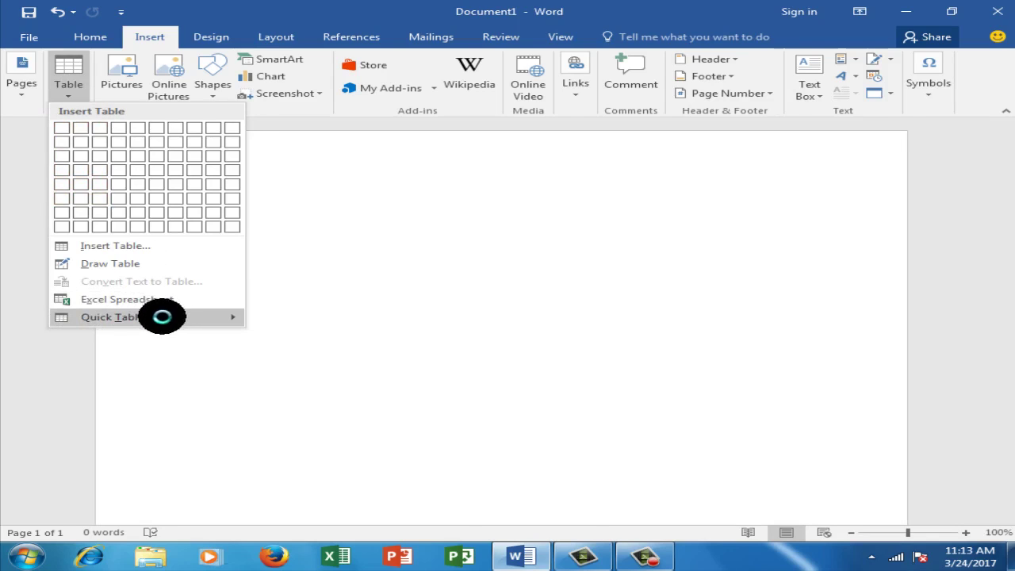
{"action": "mouse_move", "coordinate": [55, 317]}
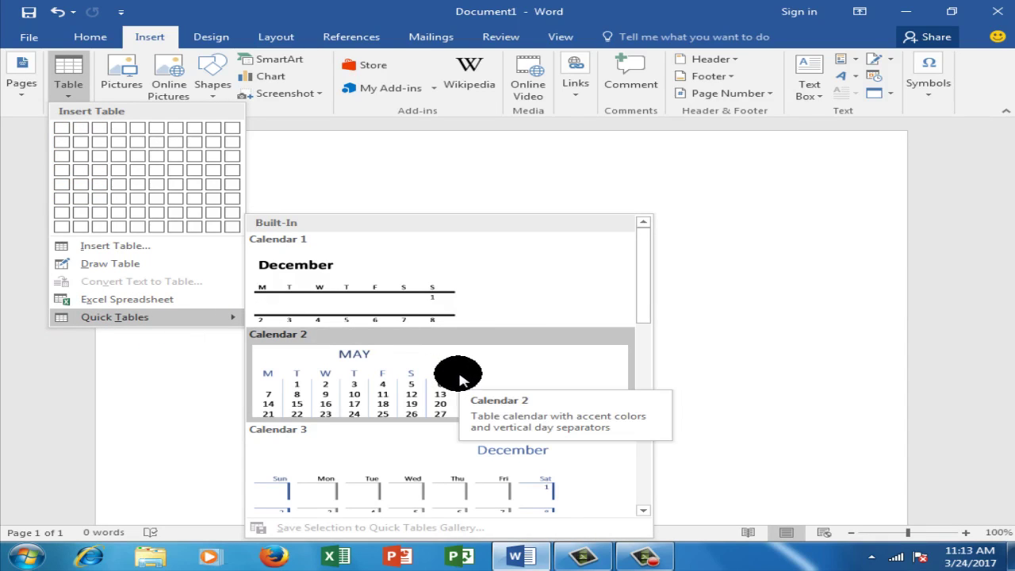
{"action": "left_click", "coordinate": [354, 311]}
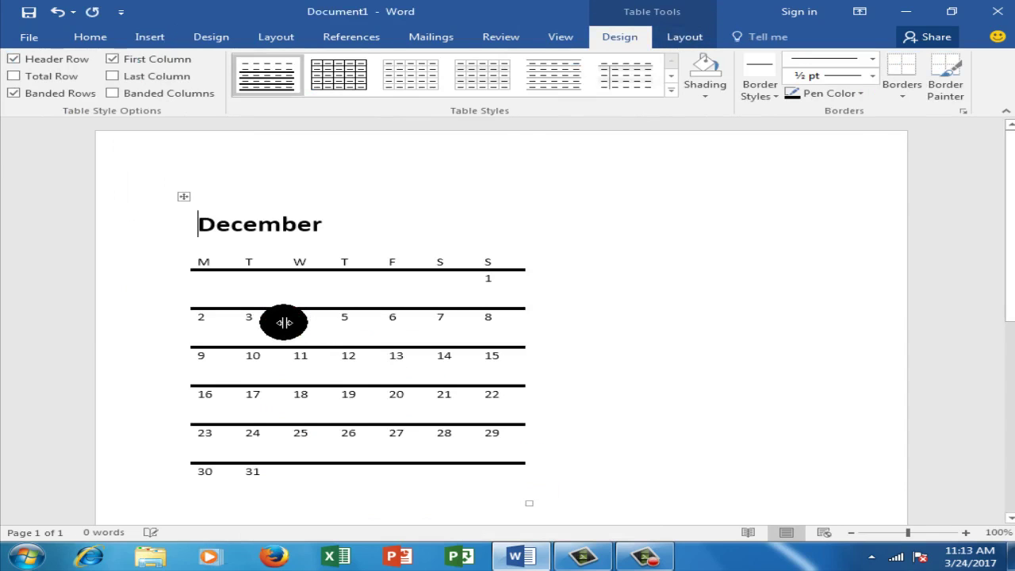
Step: Clear the calendar's text with Delete, then remove the empty table with Backspace
{"action": "scroll", "coordinate": [362, 356], "scroll_direction": "down", "scroll_amount": 2}
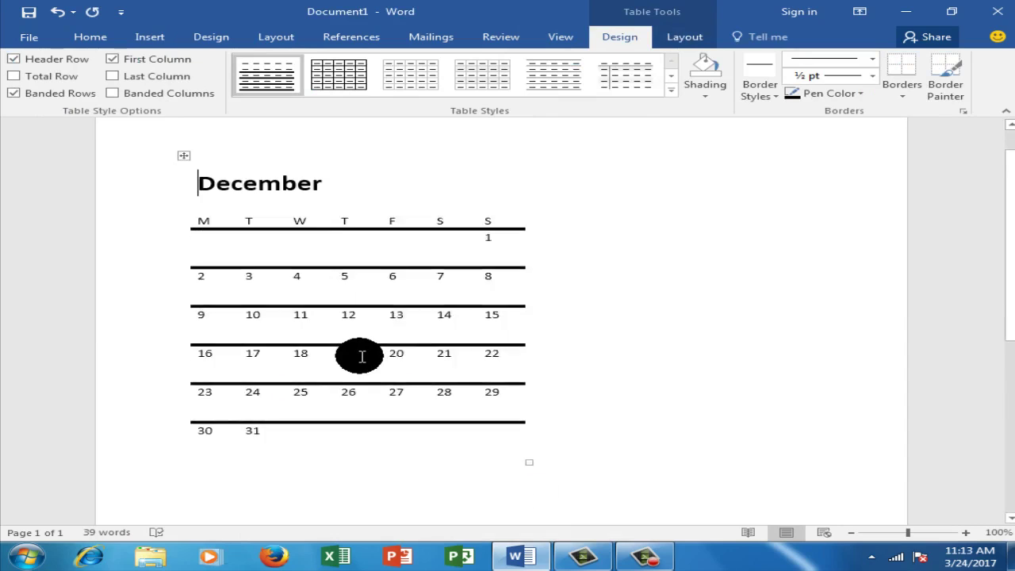
{"action": "scroll", "coordinate": [362, 356], "scroll_direction": "up", "scroll_amount": 1}
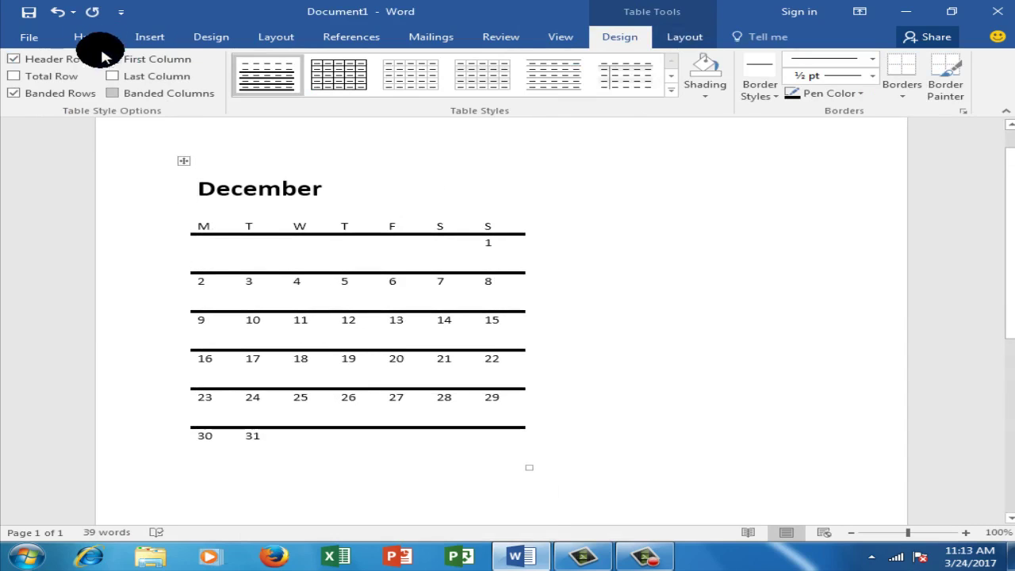
{"action": "left_click", "coordinate": [184, 161]}
{"action": "key", "text": "Delete"}
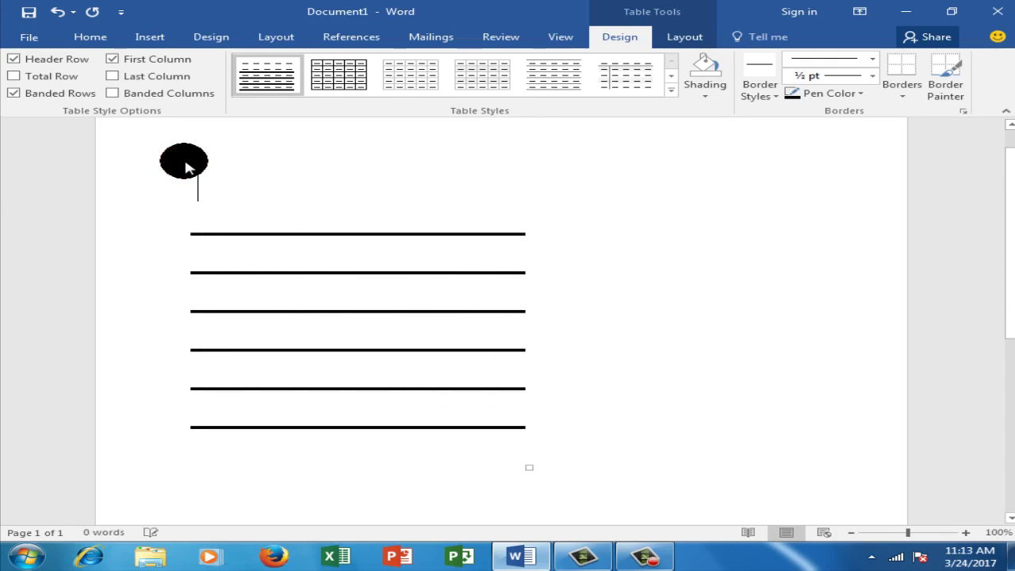
{"action": "left_click", "coordinate": [184, 161]}
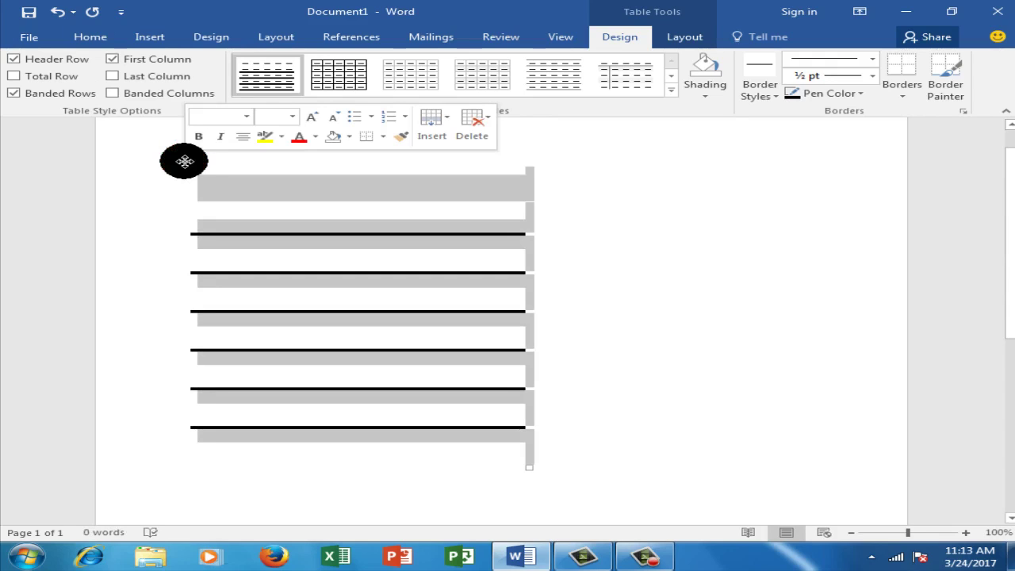
{"action": "key", "text": "BackSpace"}
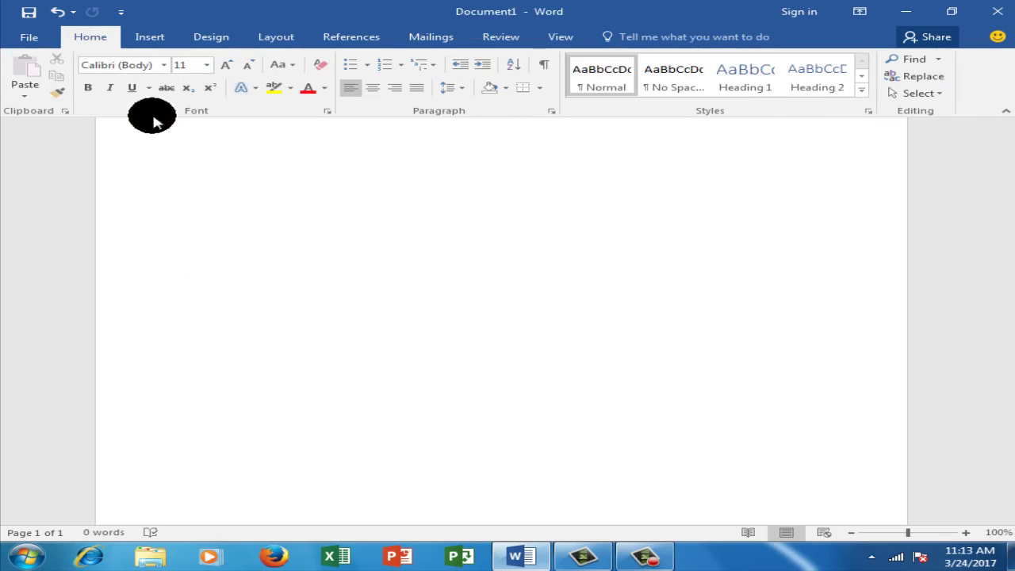
Step: Embed an Excel spreadsheet and enter =SUM(A1:C1) in cell D1
{"action": "left_click", "coordinate": [146, 37]}
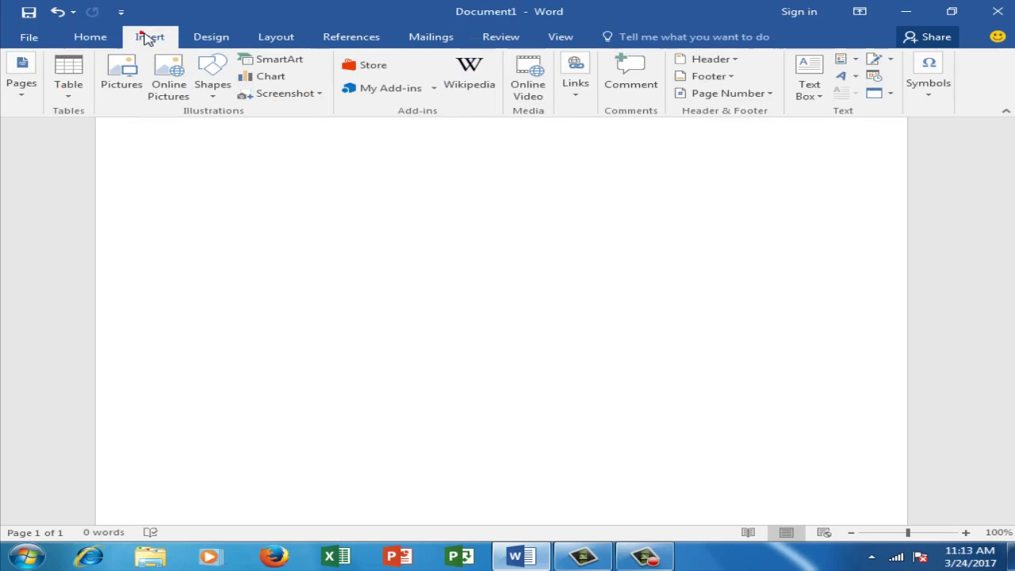
{"action": "left_click", "coordinate": [68, 97]}
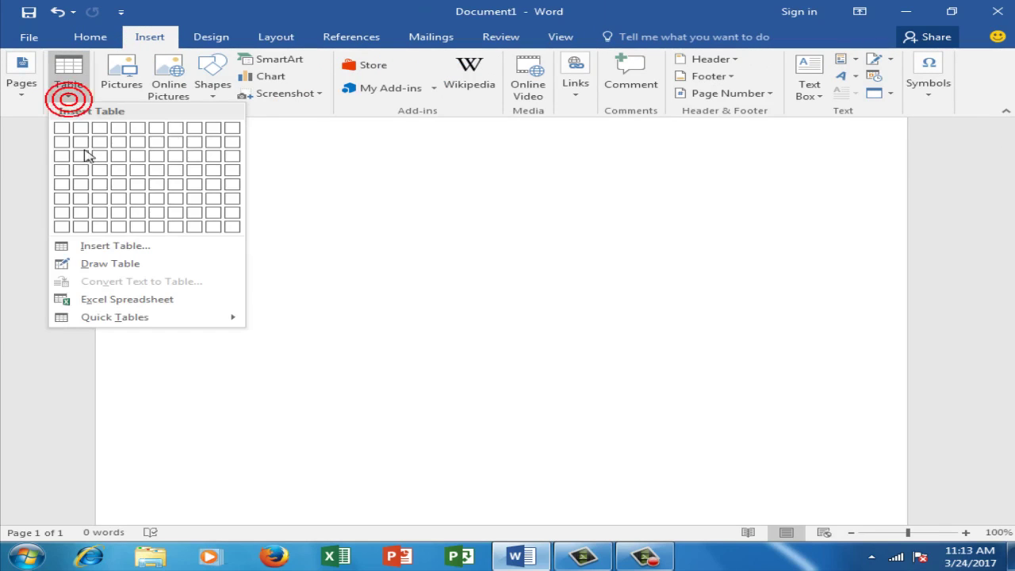
{"action": "left_click", "coordinate": [135, 299]}
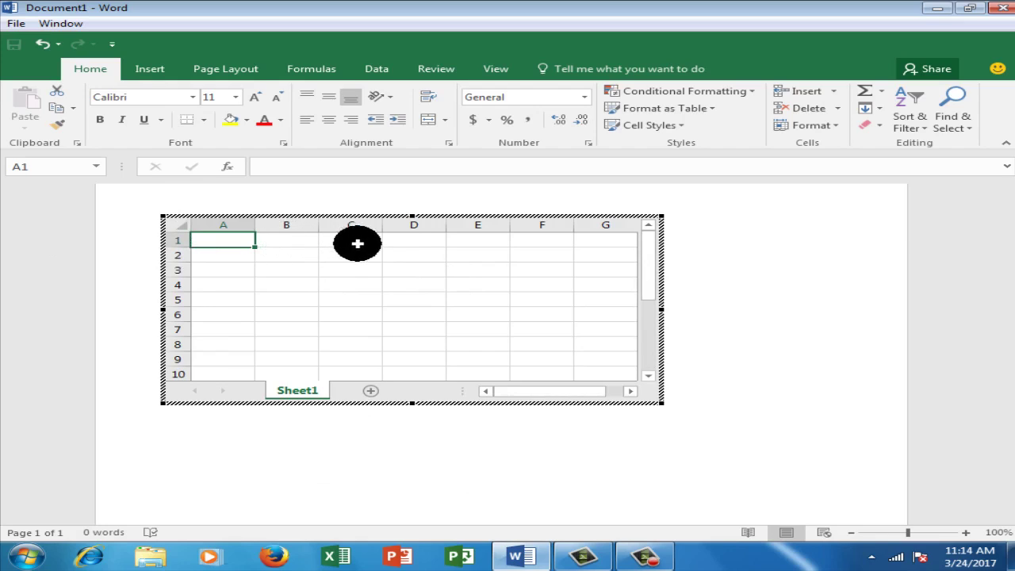
{"action": "left_click", "coordinate": [421, 238]}
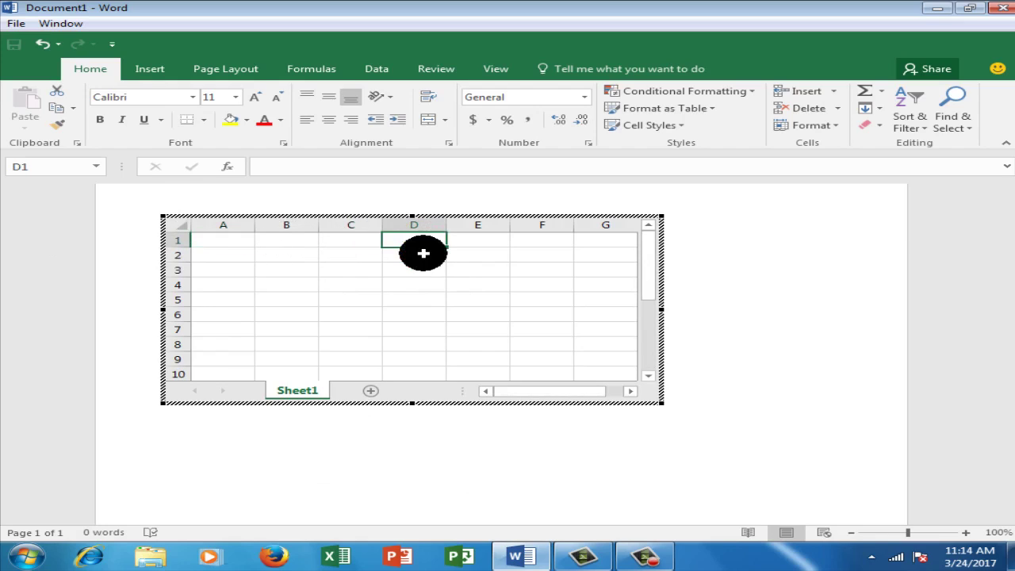
{"action": "type", "text": "="}
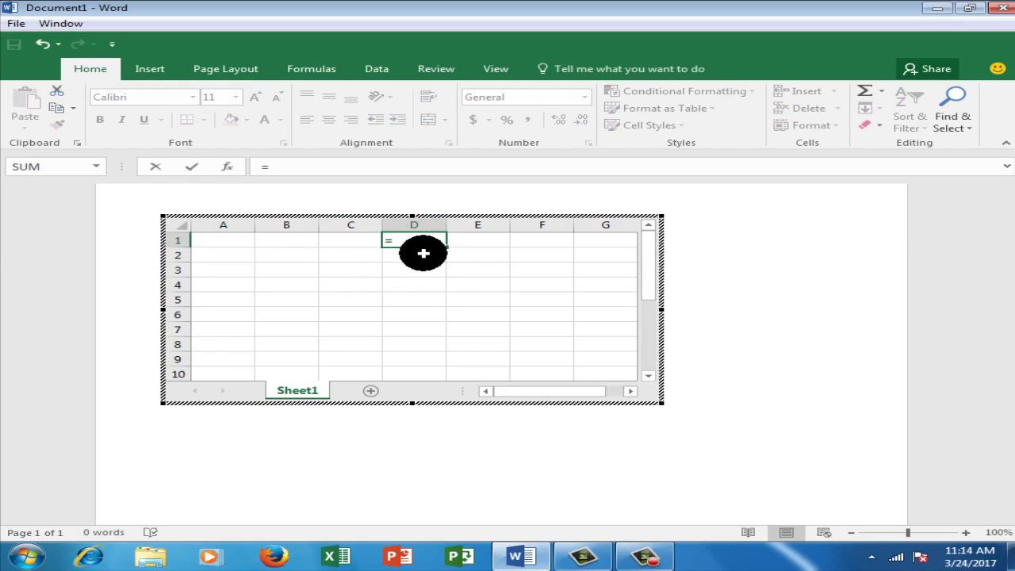
{"action": "type", "text": "su"}
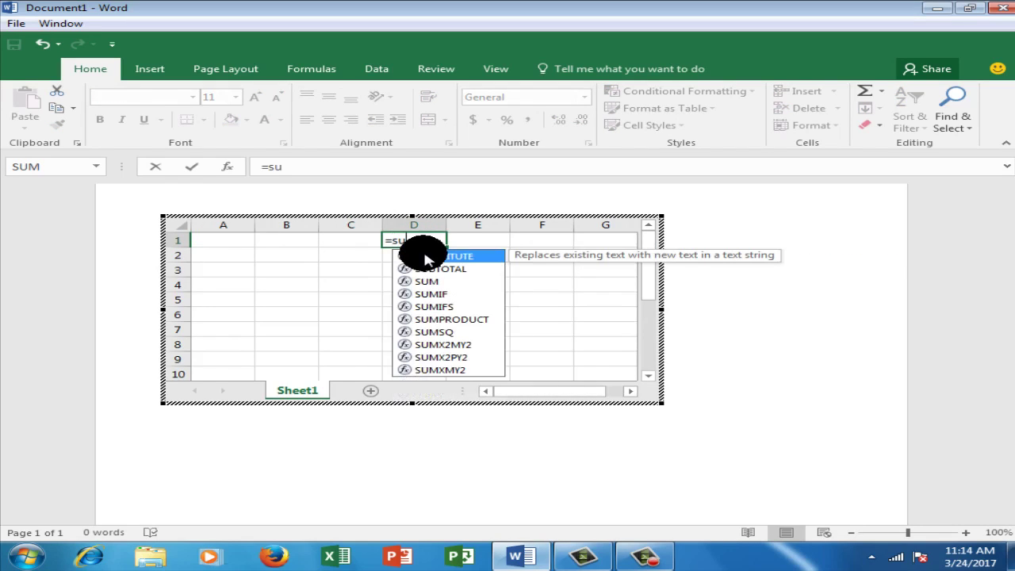
{"action": "type", "text": "m"}
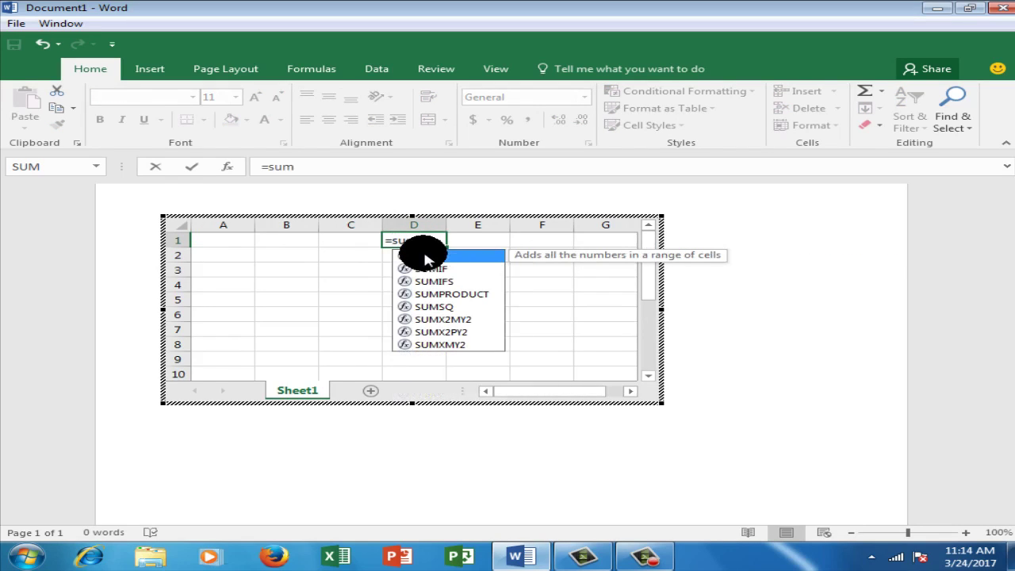
{"action": "type", "text": "("}
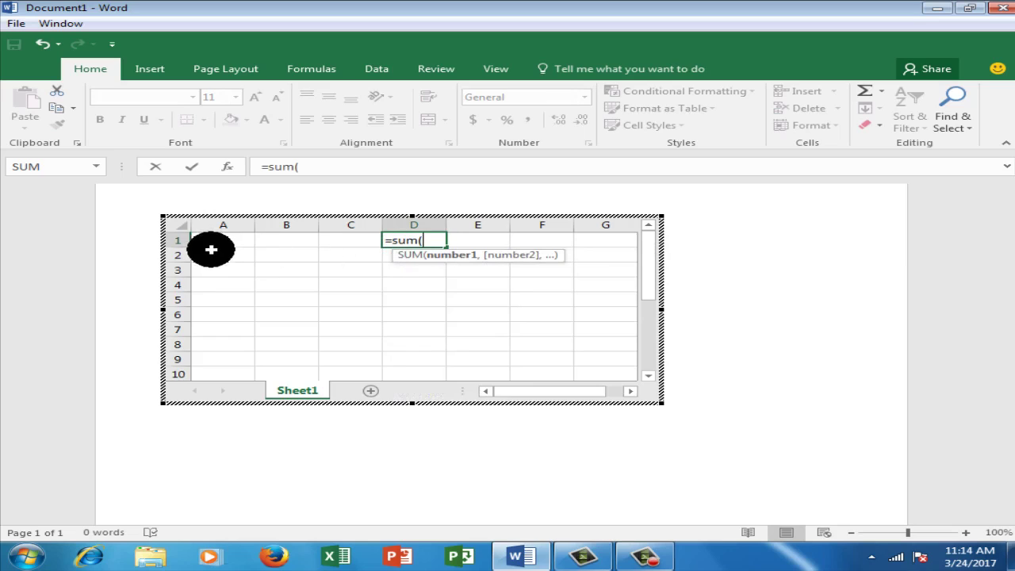
{"action": "left_click_drag", "start_coordinate": [206, 241], "coordinate": [378, 235]}
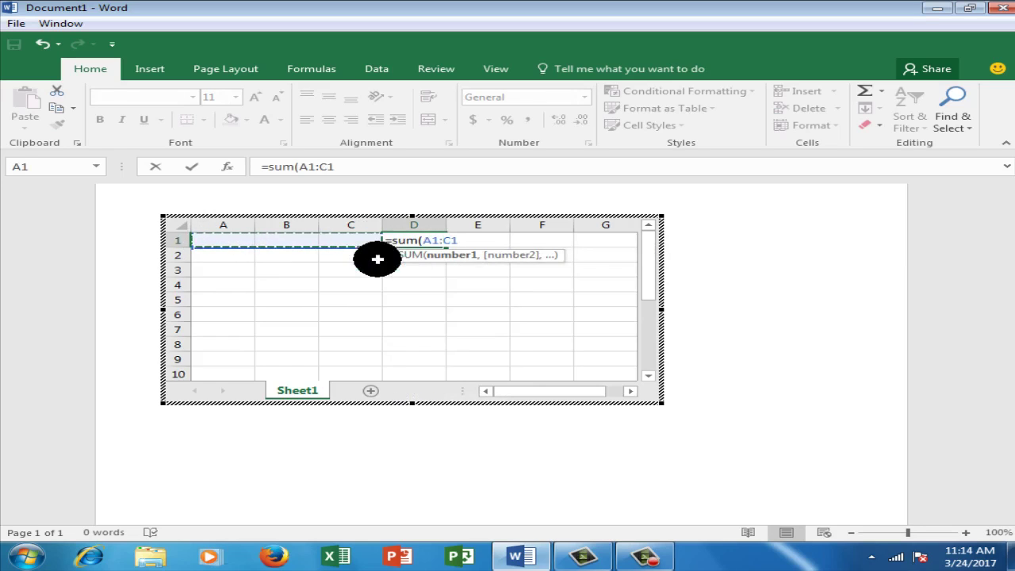
{"action": "type", "text": ")"}
{"action": "key", "text": "Return"}
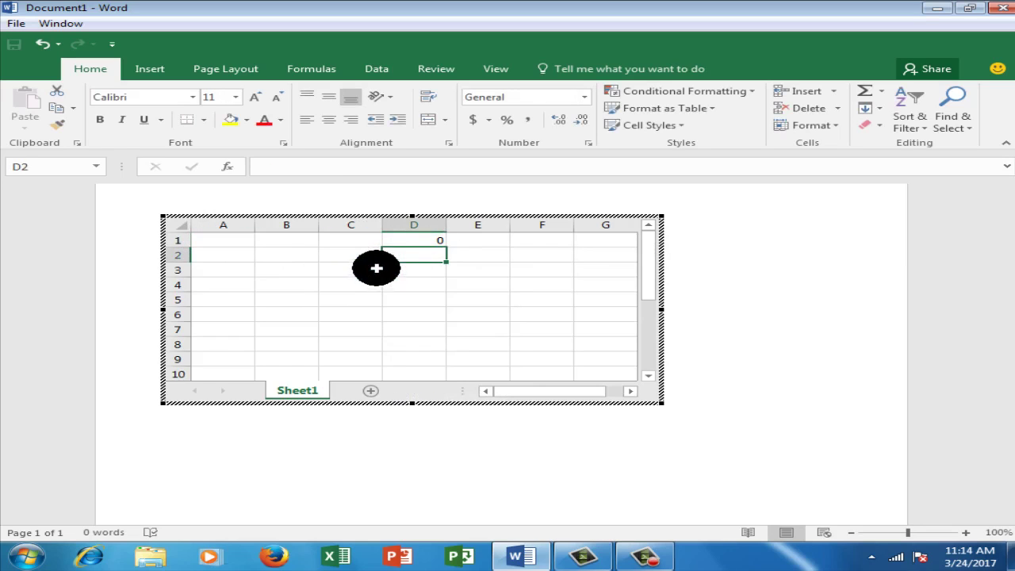
Step: Enter 3, 4 and 1 in A1:C1 so D1 totals 8, then leave the spreadsheet
{"action": "left_click", "coordinate": [230, 244]}
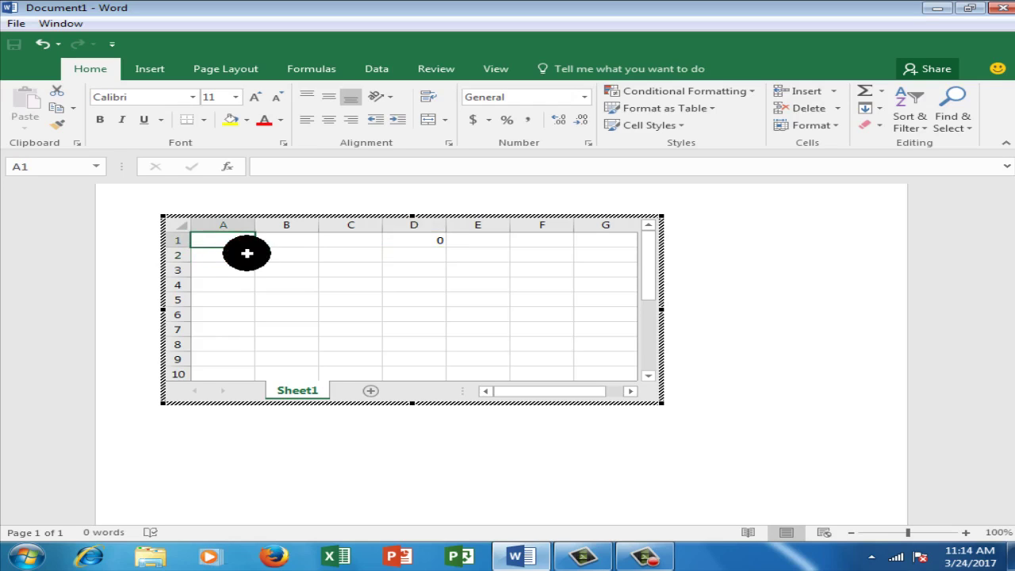
{"action": "type", "text": "3"}
{"action": "left_click", "coordinate": [283, 243]}
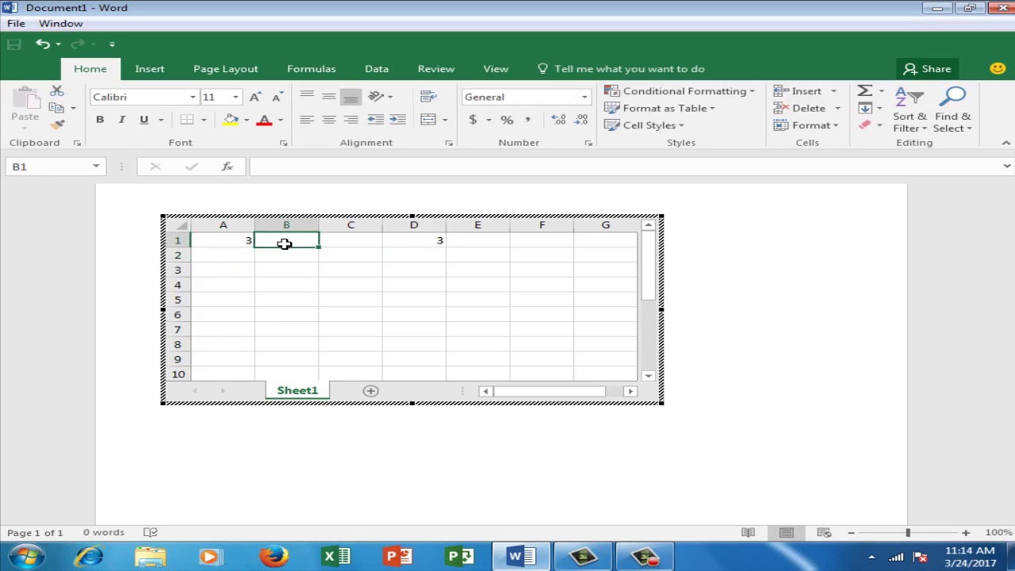
{"action": "type", "text": "4"}
{"action": "left_click", "coordinate": [351, 237]}
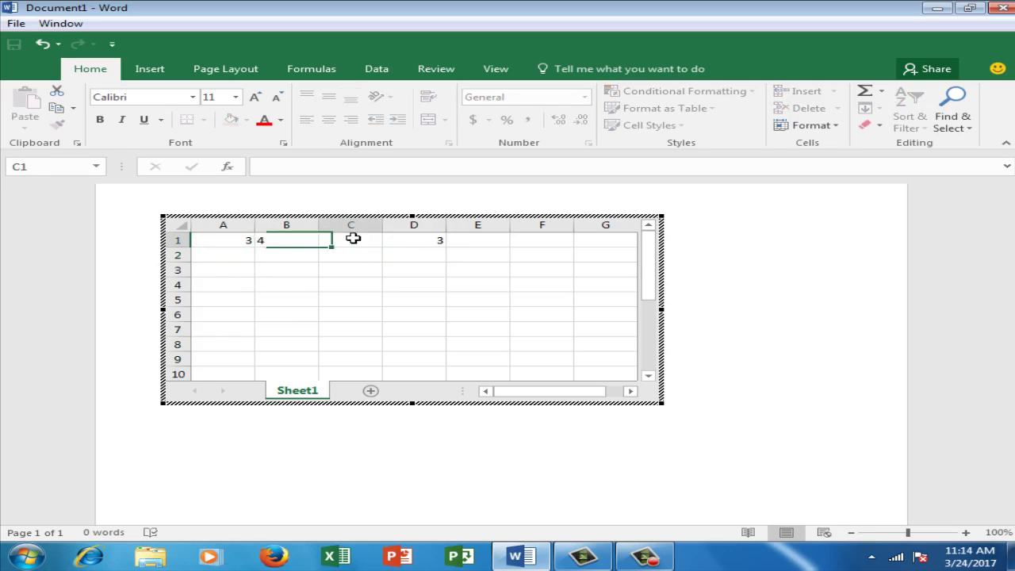
{"action": "type", "text": "1"}
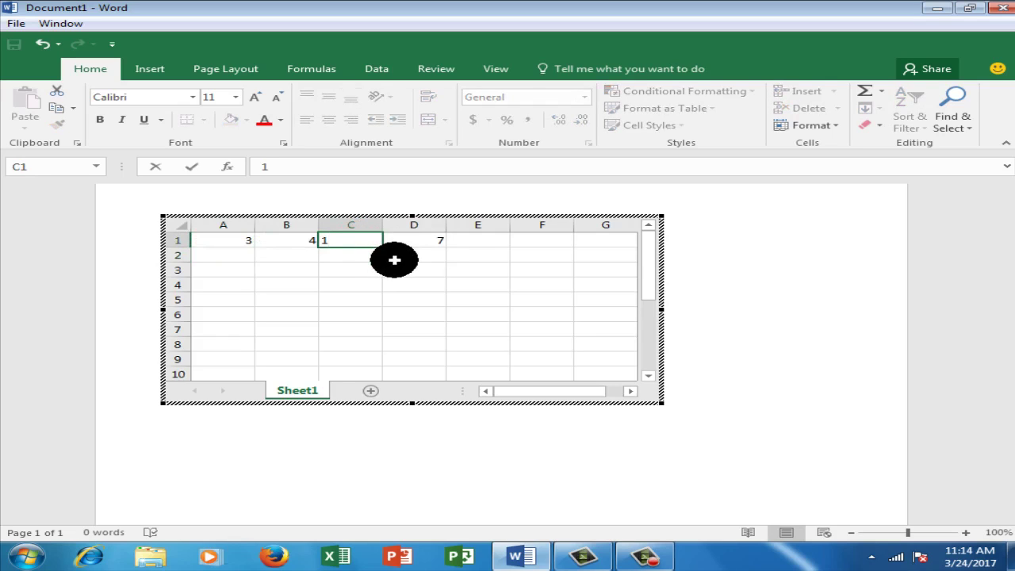
{"action": "key", "text": "Return"}
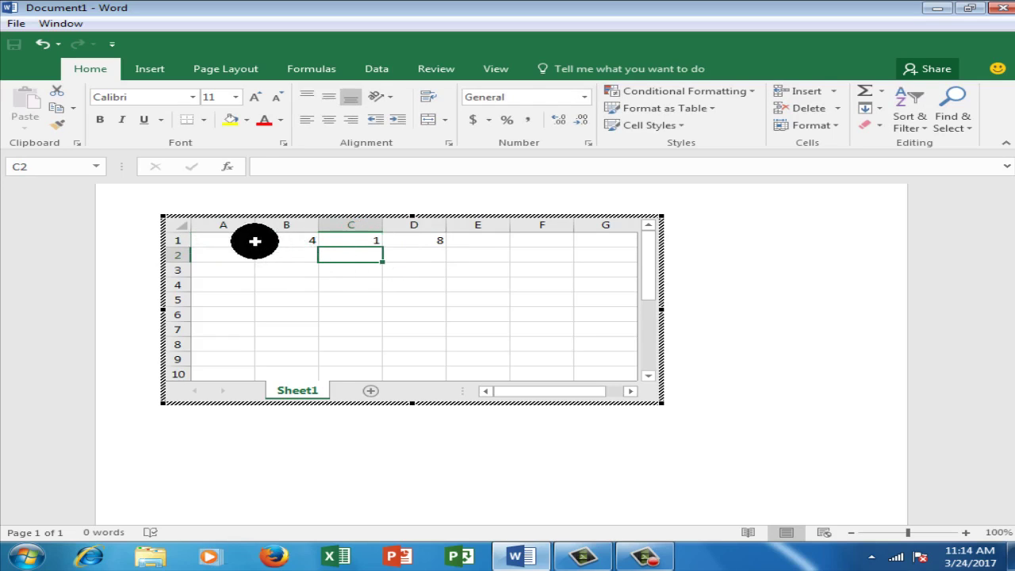
{"action": "left_click", "coordinate": [485, 278]}
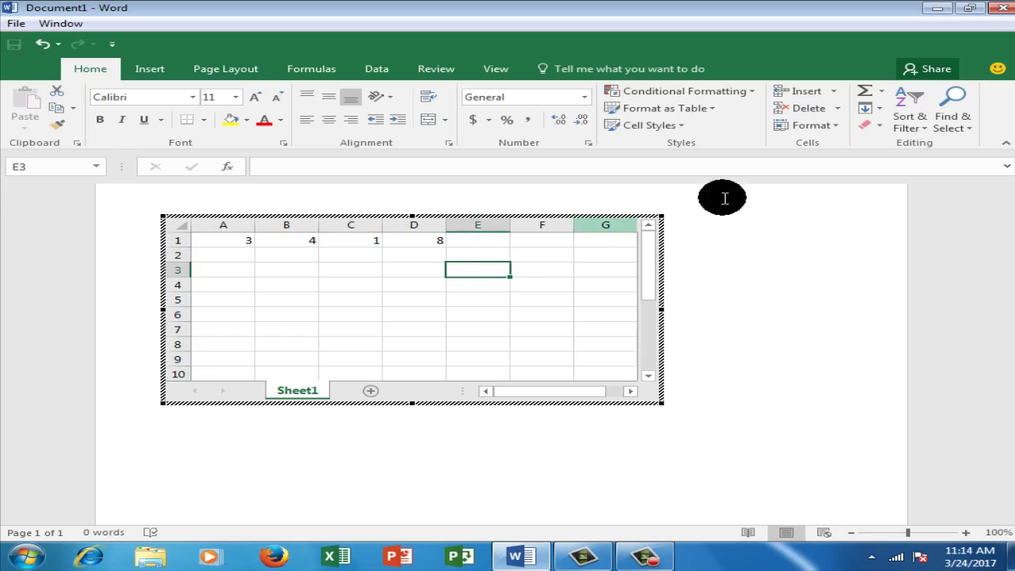
{"action": "left_click", "coordinate": [746, 210]}
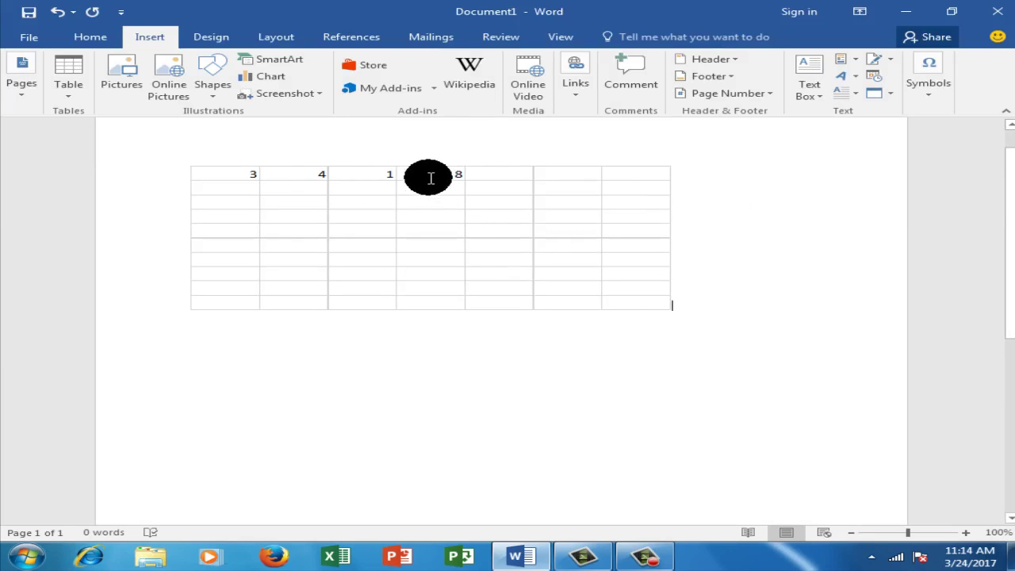
Step: Scroll up to bring the embedded 3, 4, 1, 8 spreadsheet back into view
{"action": "scroll", "coordinate": [248, 179], "scroll_direction": "up", "scroll_amount": 1}
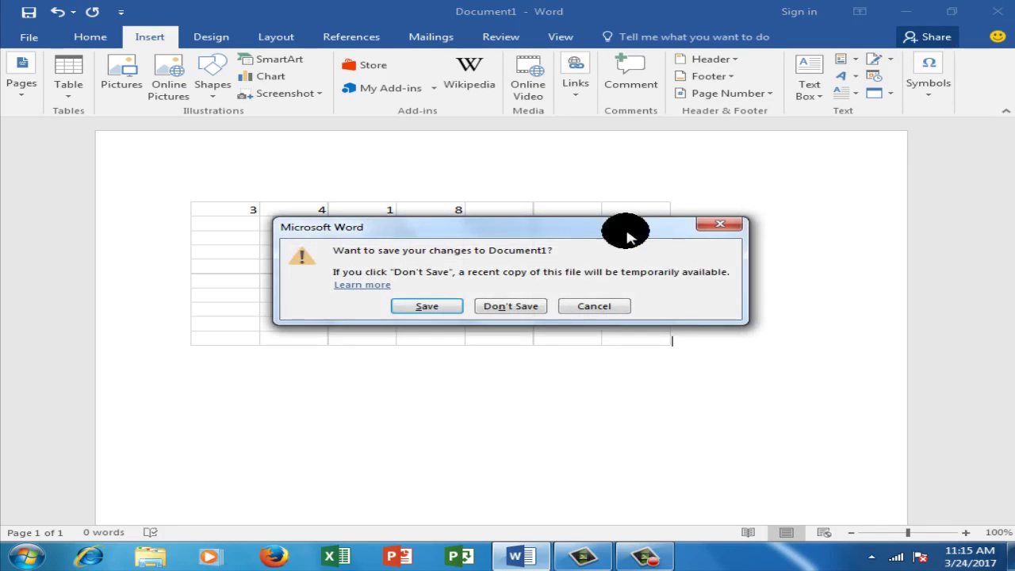
Step: Discard the changes to Document1 and stop the Debut screen recording
{"action": "left_click", "coordinate": [508, 306]}
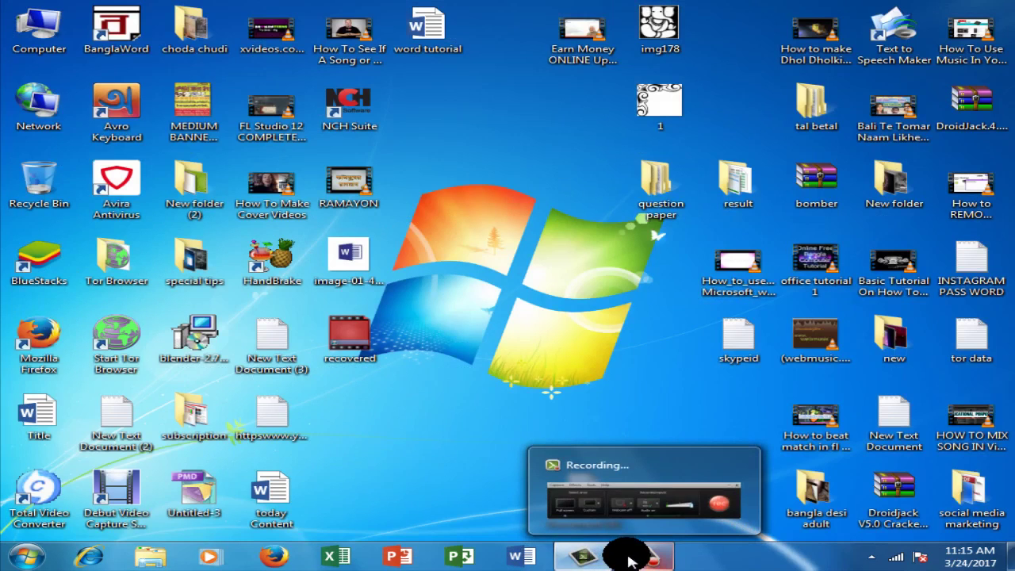
{"action": "left_click", "coordinate": [639, 555]}
{"action": "left_click", "coordinate": [981, 492]}
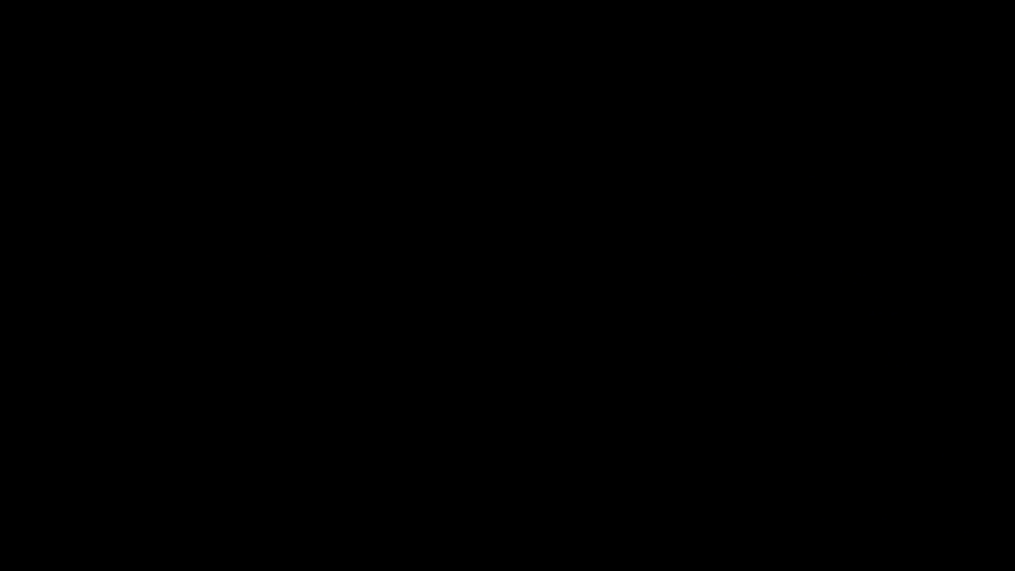